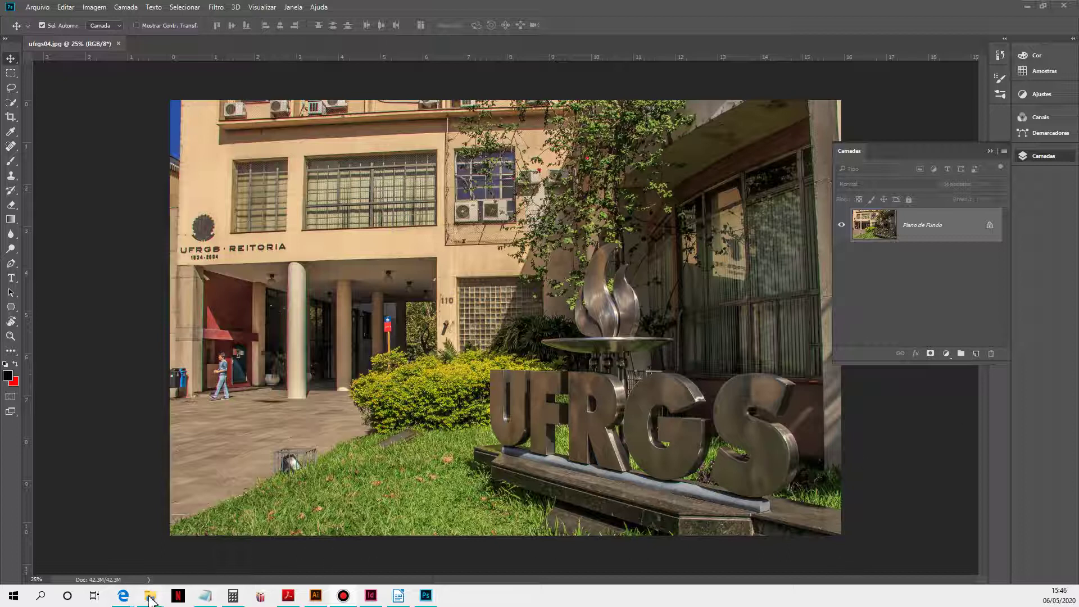
Browse the thumbnails in the photographer's subfolder of Fotos UFRGS and return to the open ufrgs04.jpg photo.
mouse_move(150, 599)
click(186, 556)
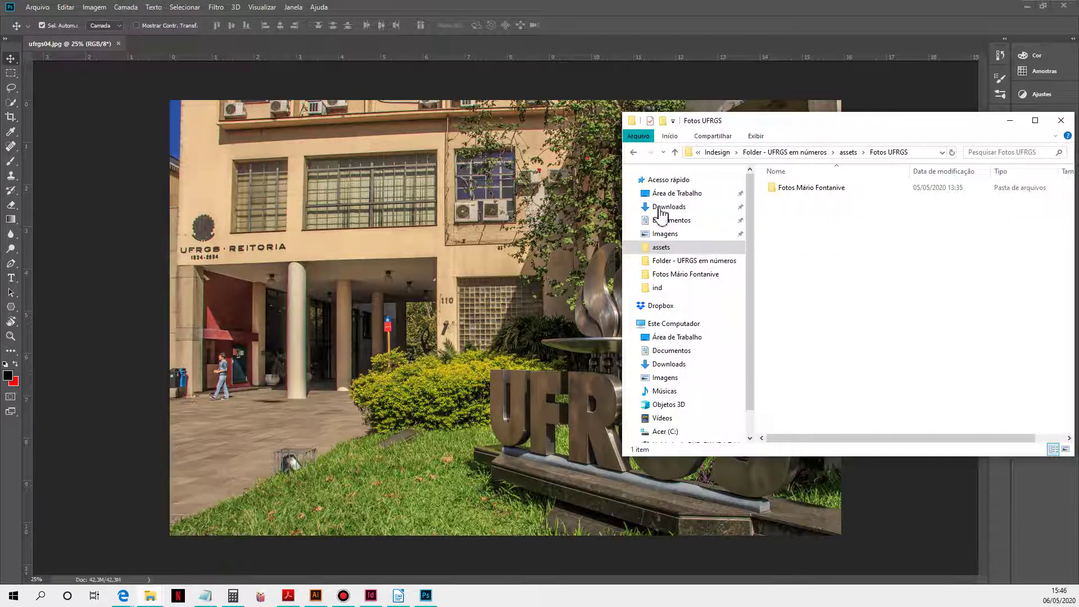
double_click(821, 188)
drag(964, 130, 702, 87)
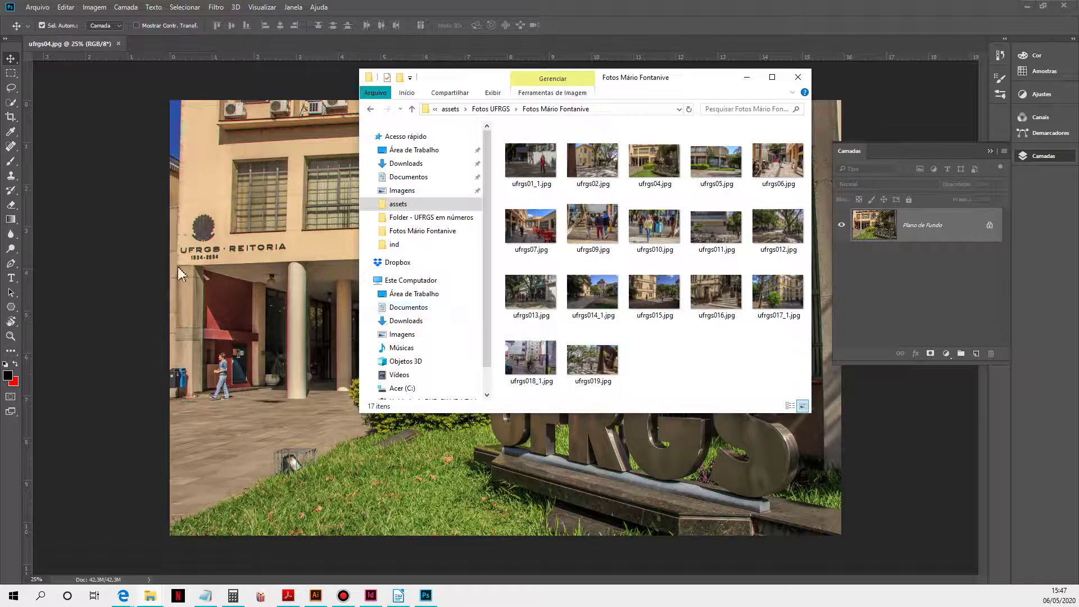
click(118, 228)
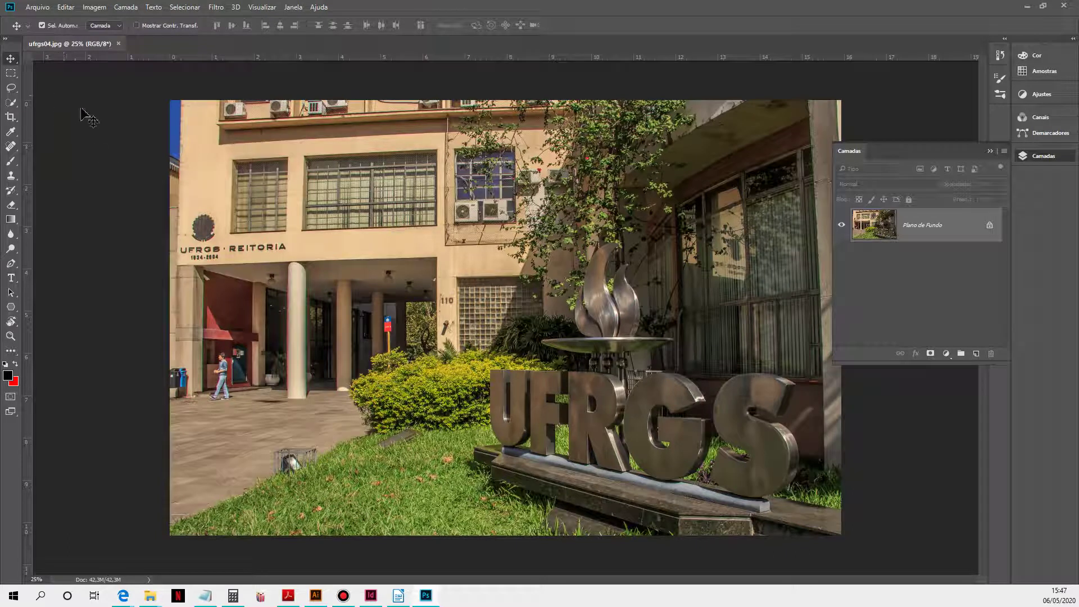
Convert the building photo's colour mode from RGB to CMYK.
click(100, 9)
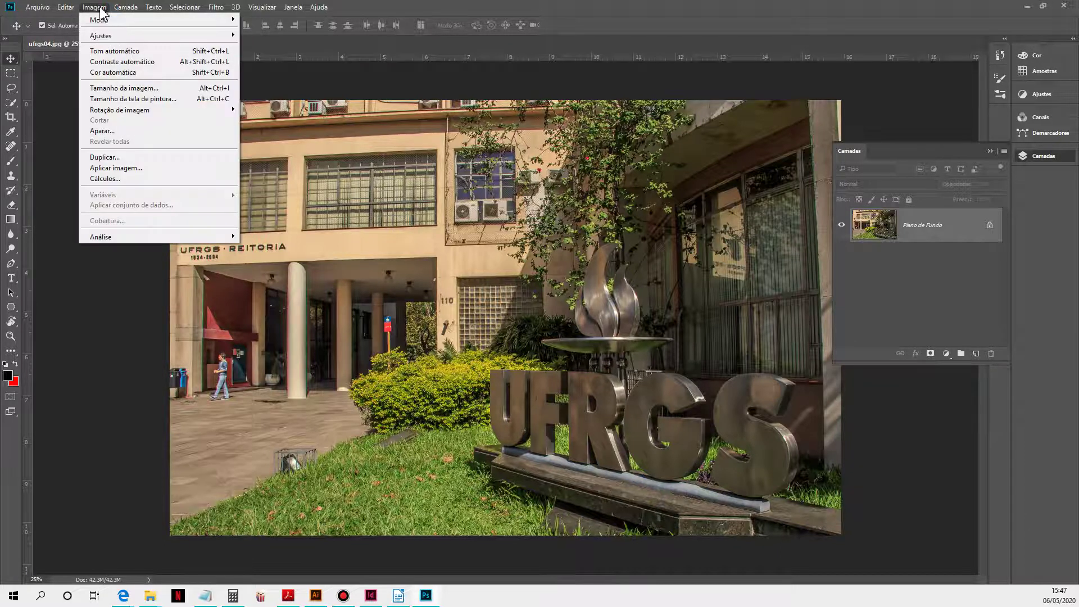
mouse_move(102, 19)
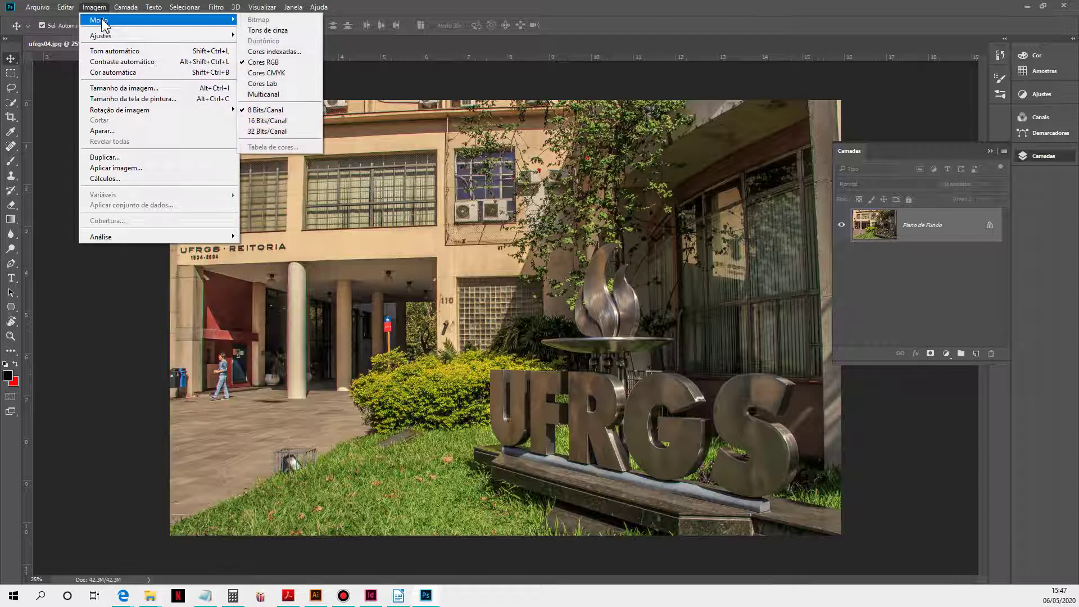
click(275, 75)
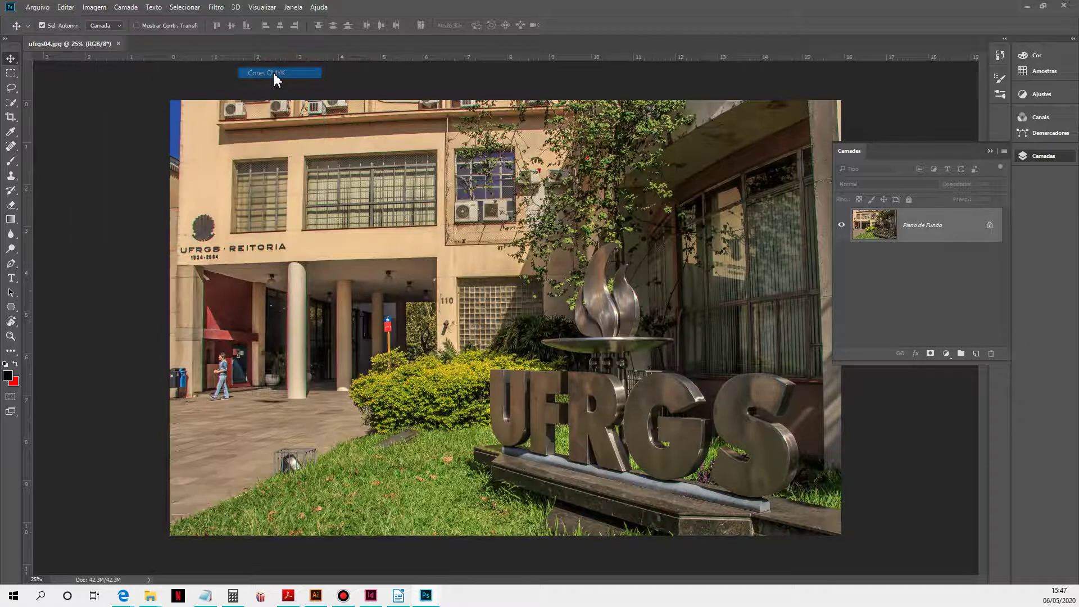
click(513, 232)
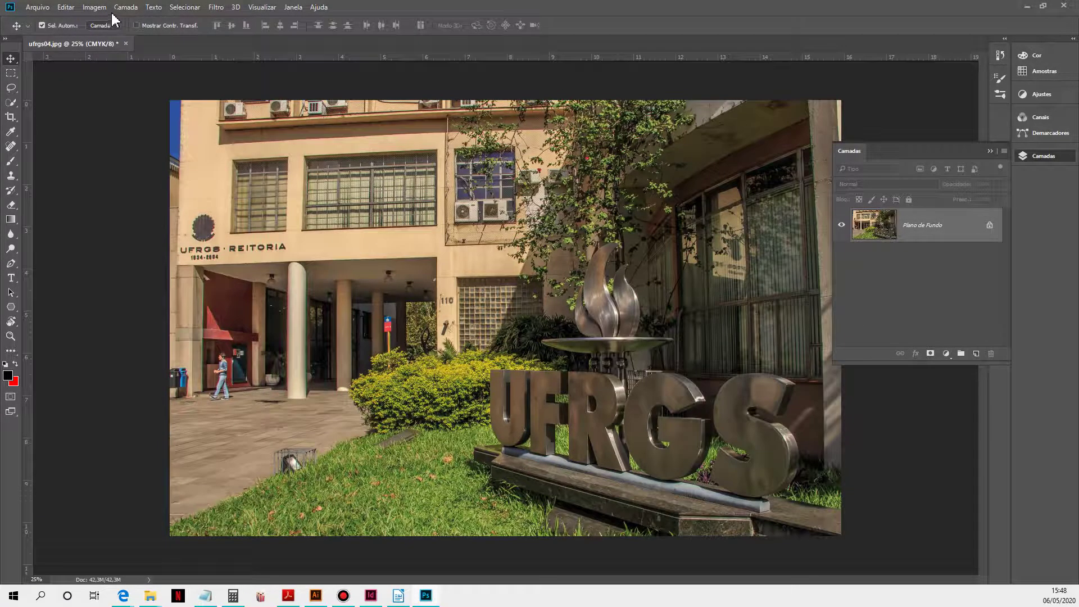
Check the photo's dimensions and resolution in the image size settings without changing them.
click(93, 8)
click(93, 8)
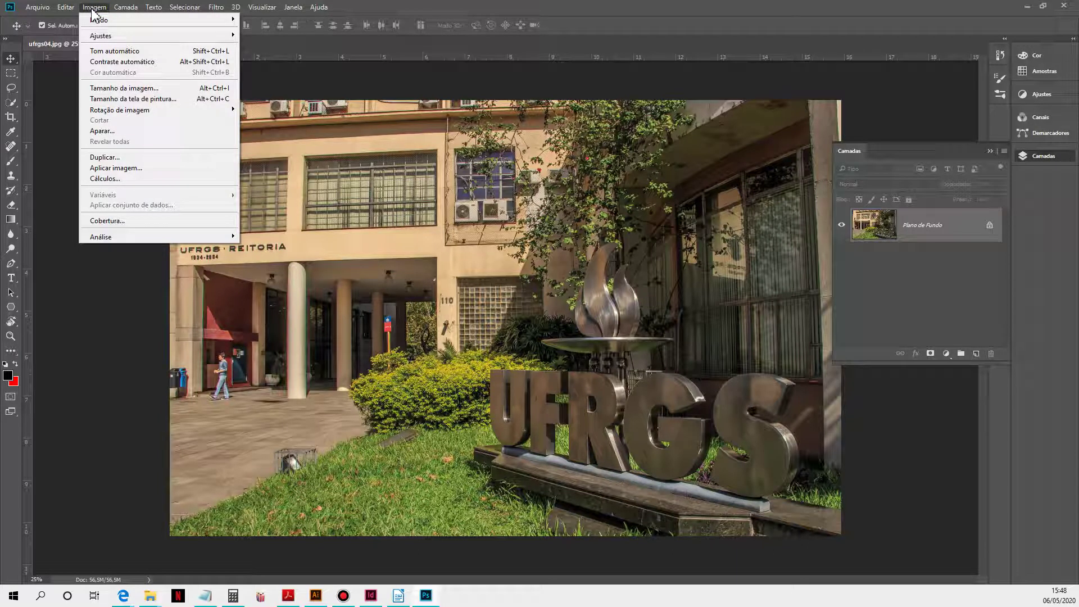
click(117, 88)
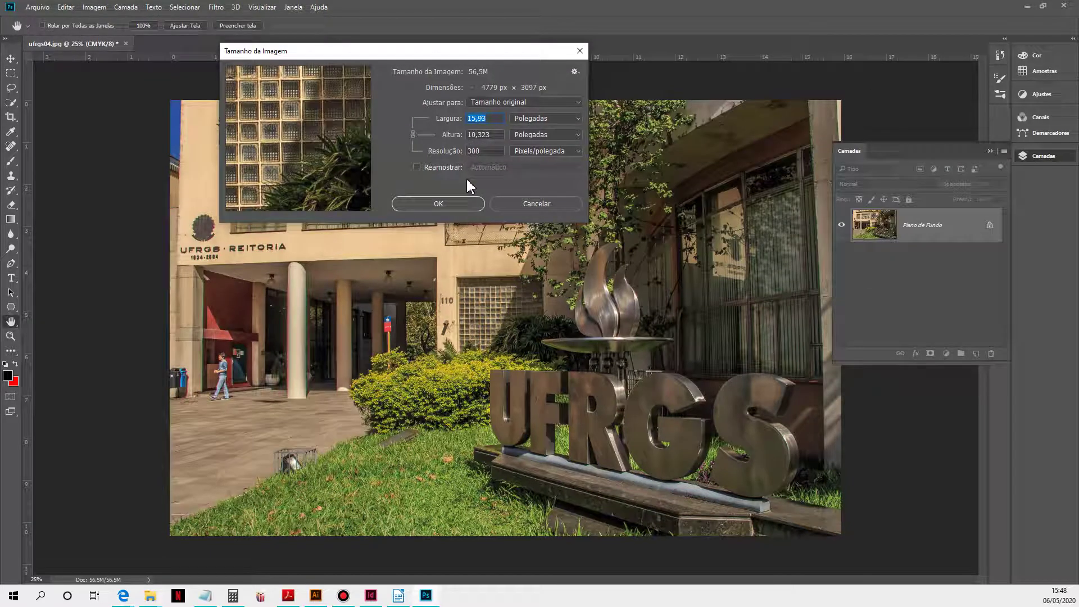
click(528, 204)
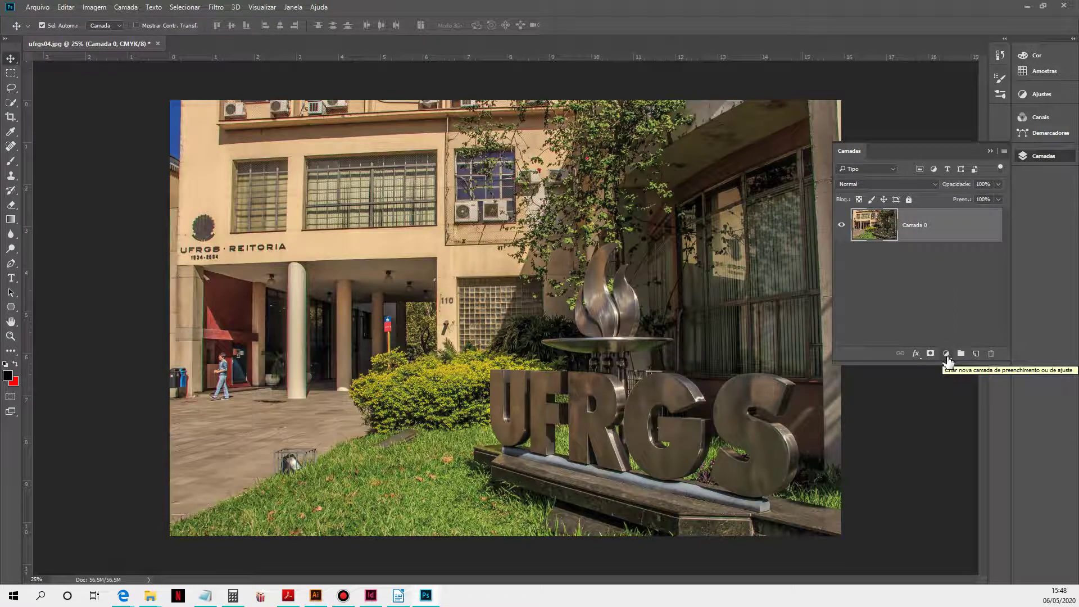
Add a Hue/Saturation adjustment layer above the photo with saturation set to -85.
click(946, 354)
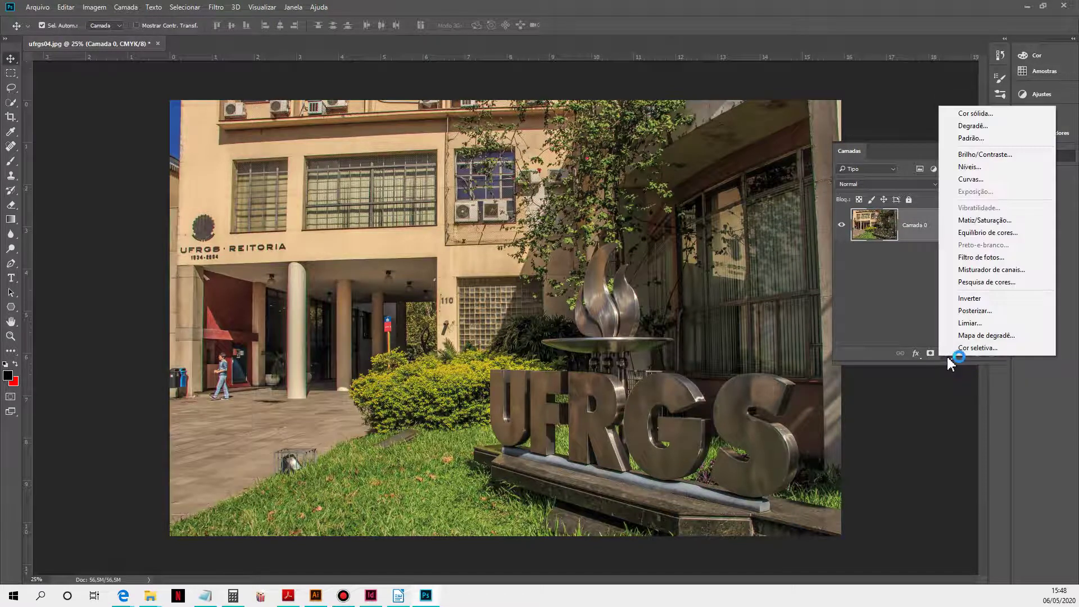
click(972, 221)
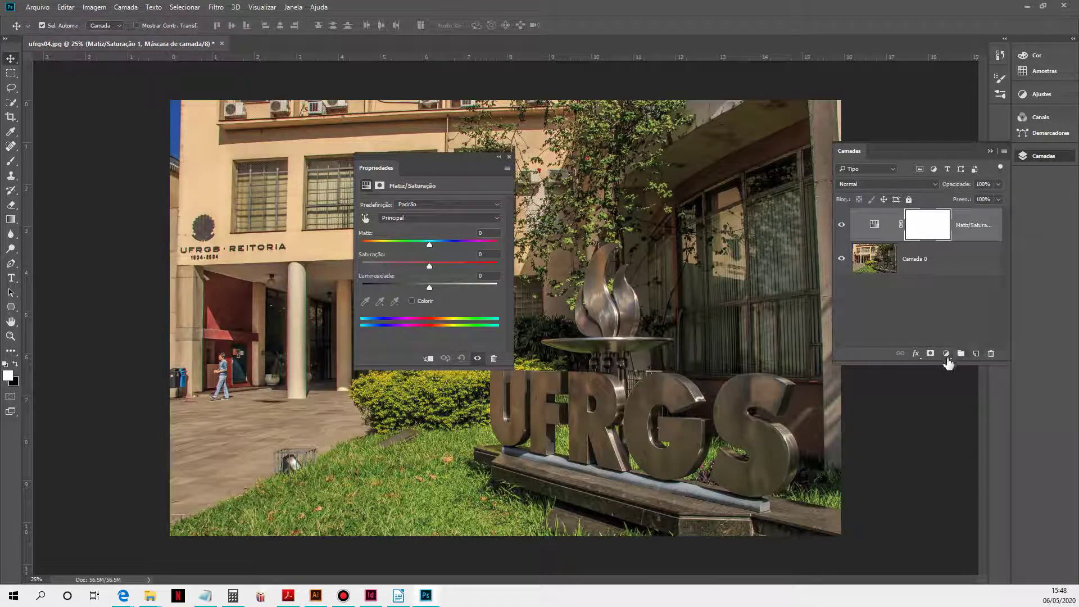
drag(429, 266, 373, 268)
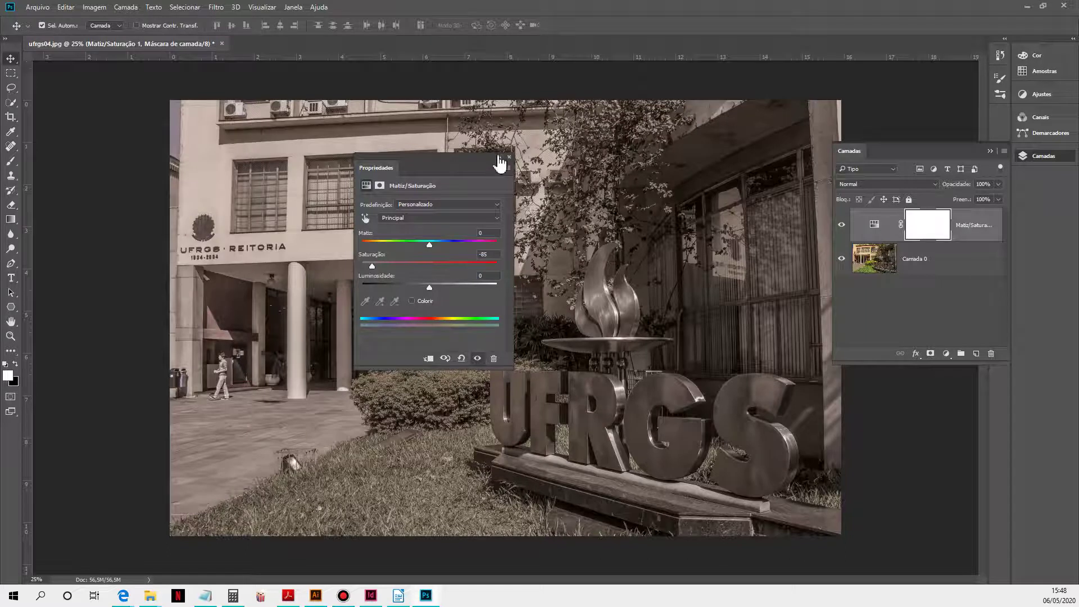
click(498, 157)
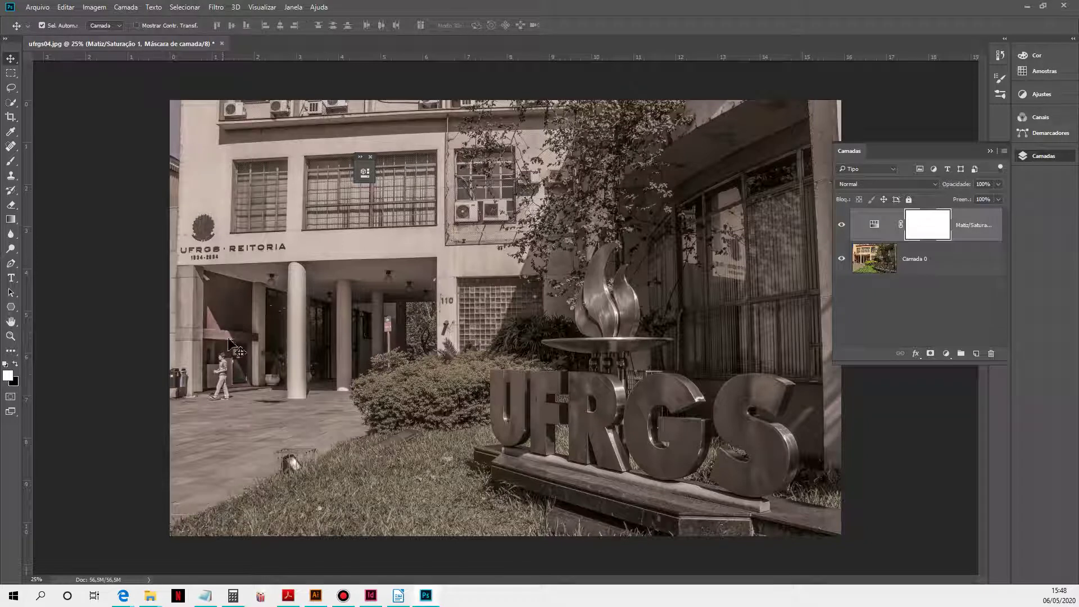
Add a Levels adjustment layer with input levels of 10 for shadows, 1.16 for midtones and 238 for highlights.
click(945, 353)
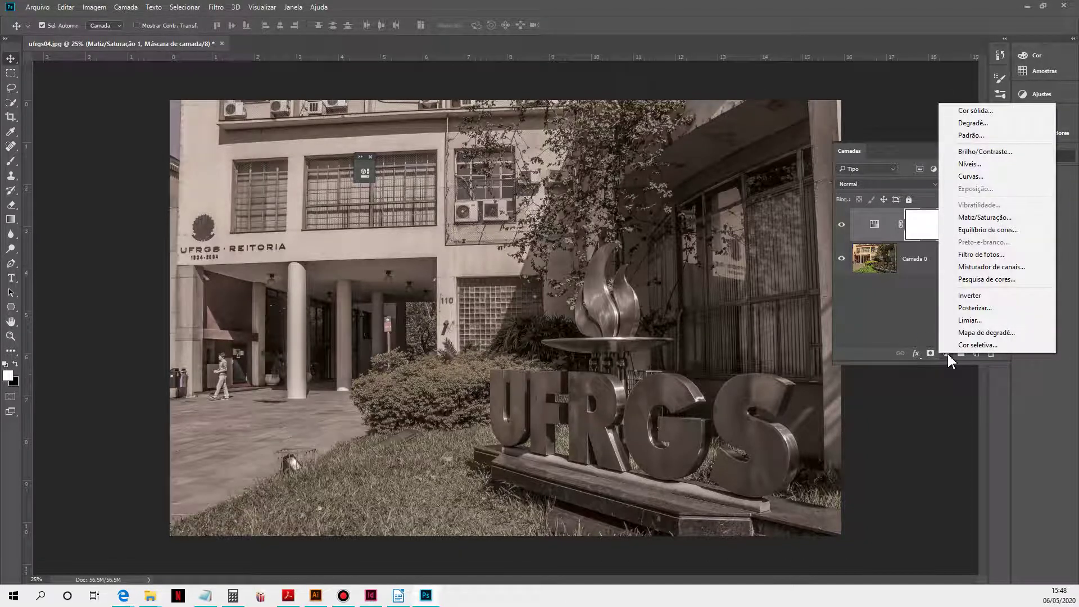
click(970, 164)
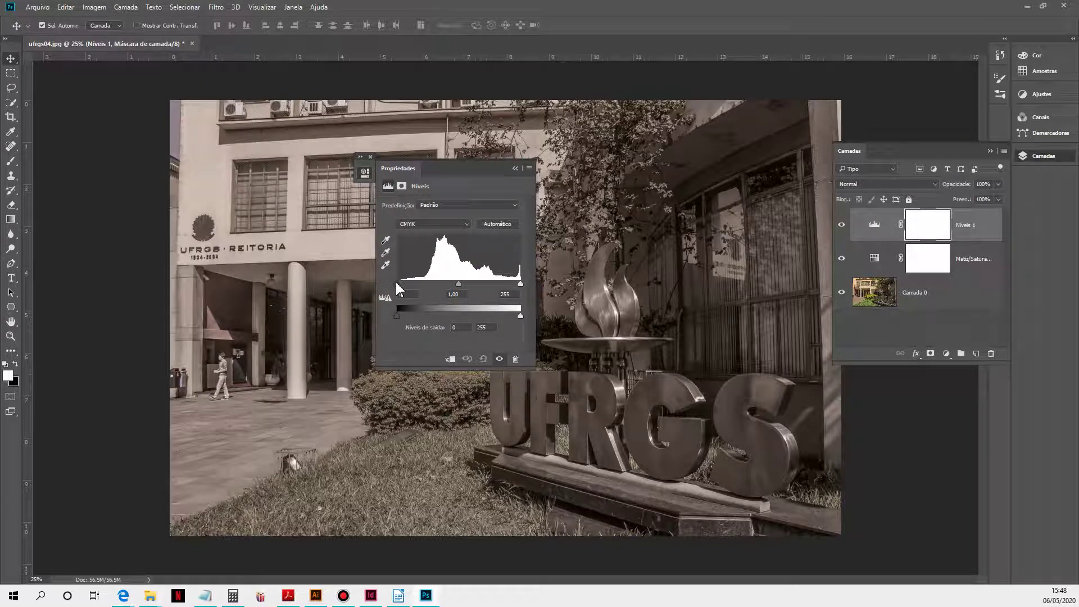
drag(397, 285, 415, 288)
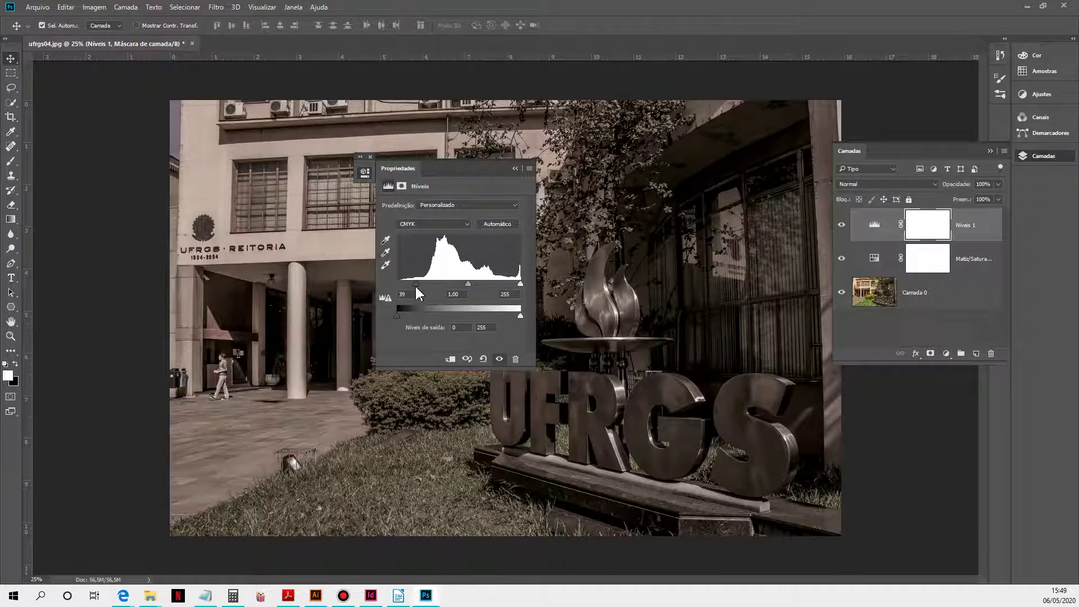
drag(416, 285, 402, 283)
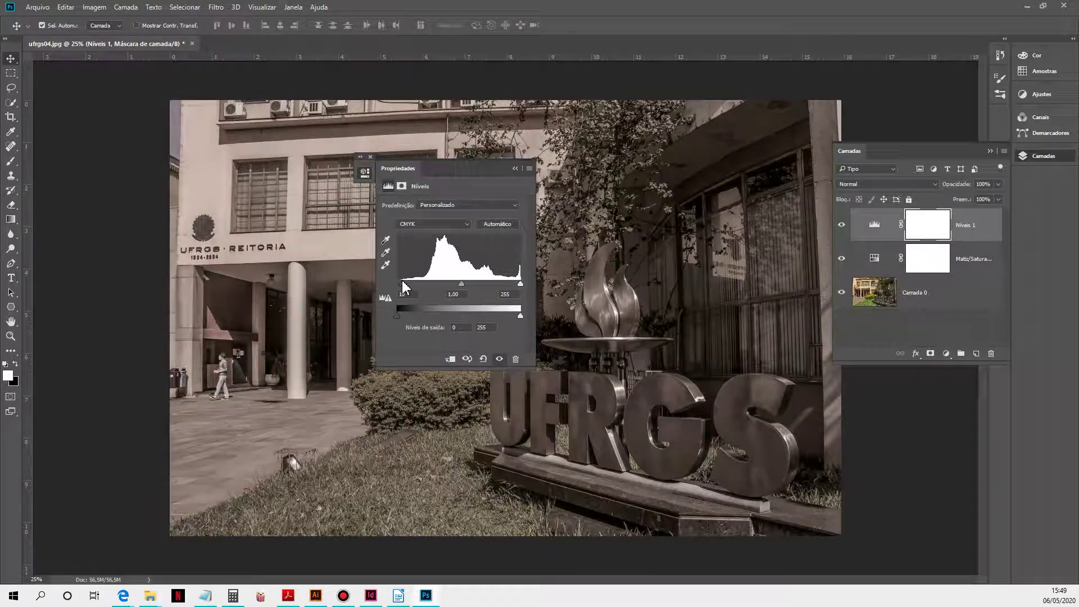
drag(520, 284, 452, 288)
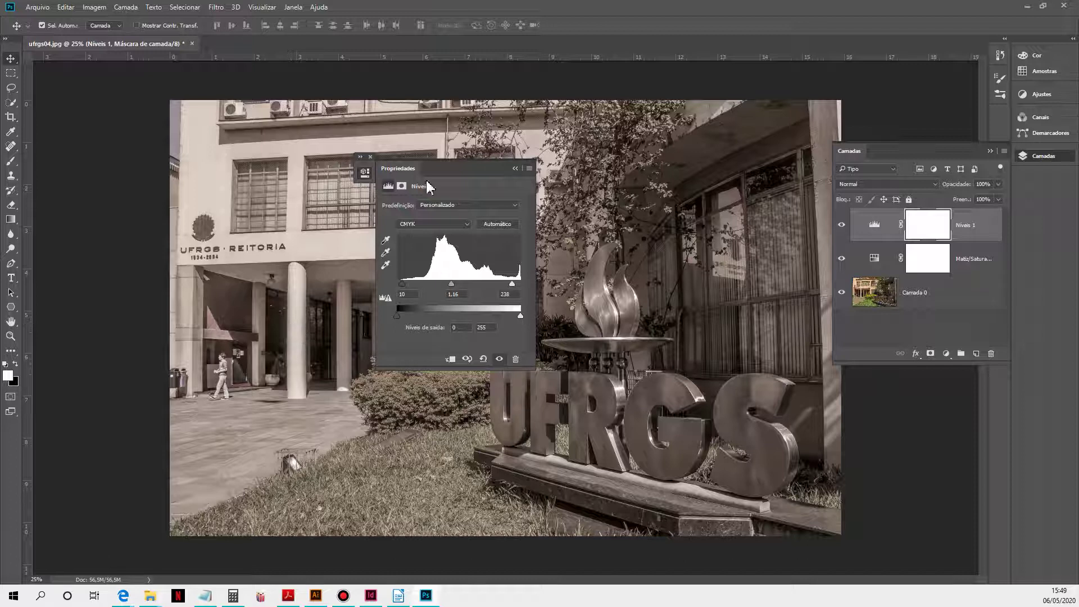
click(369, 157)
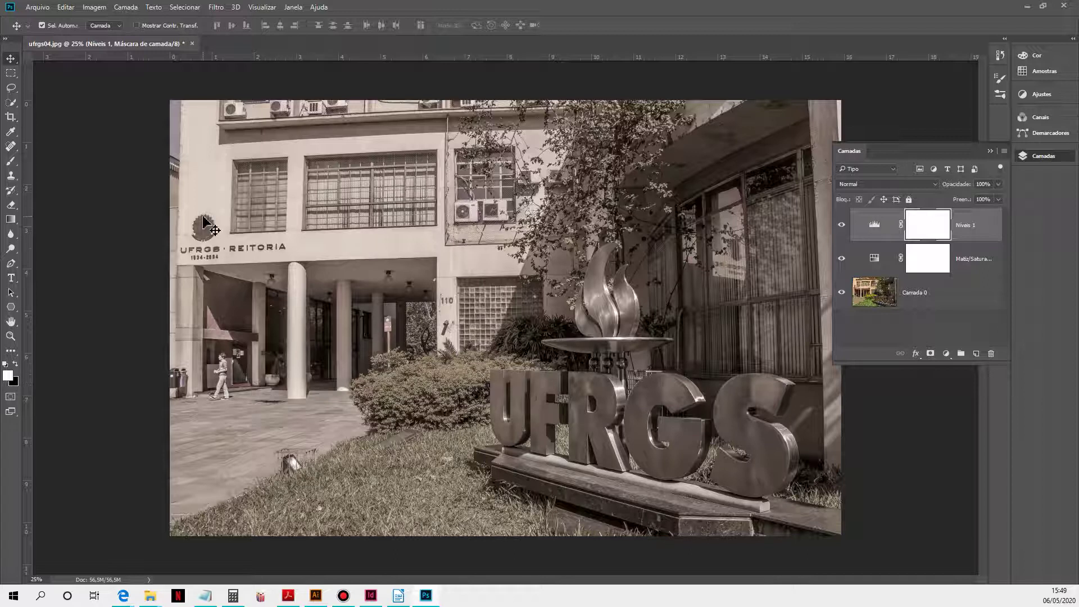
Start saving the image under a new file, choosing the Fotos UFRGS folder and the JPEG format.
click(37, 7)
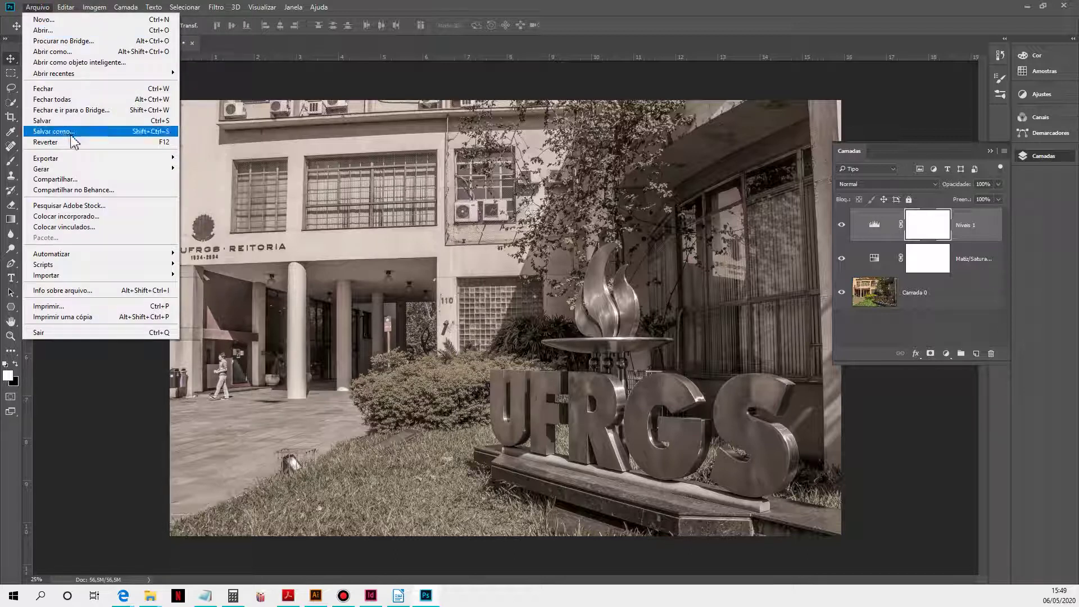
click(72, 135)
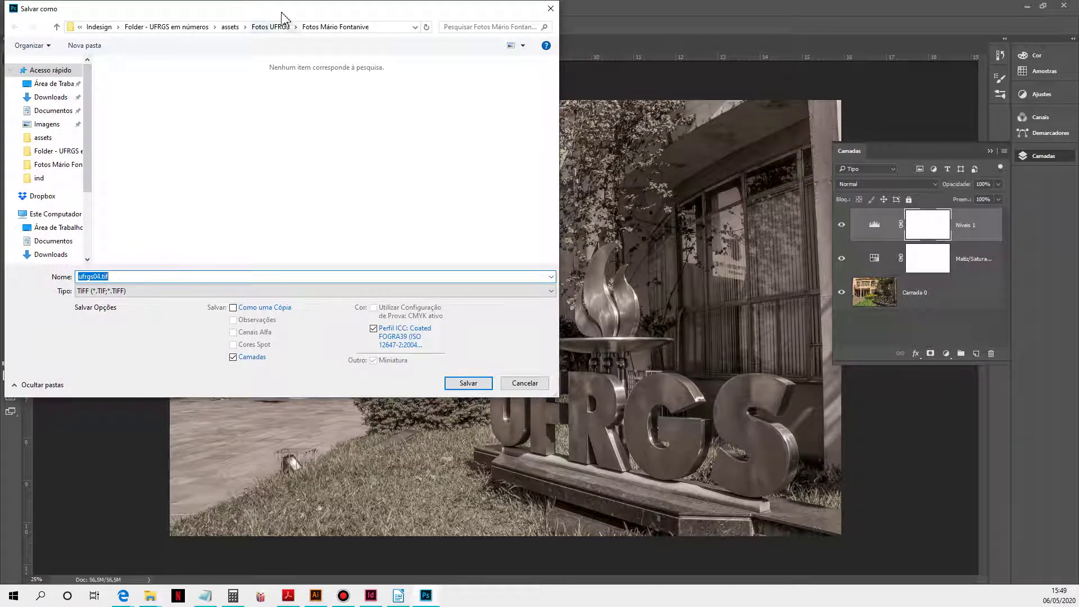
click(271, 26)
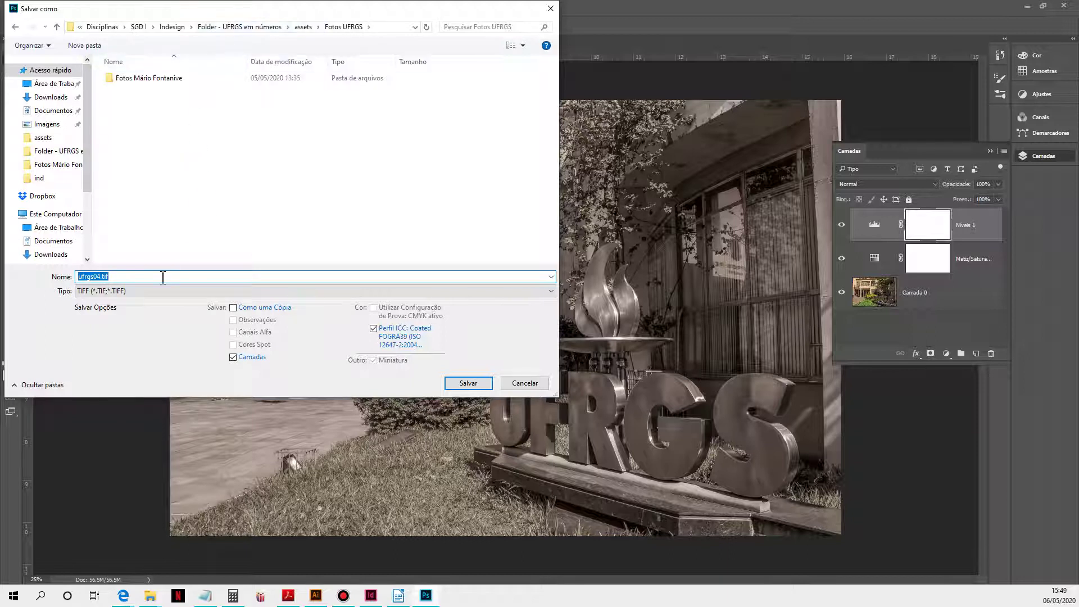
click(144, 291)
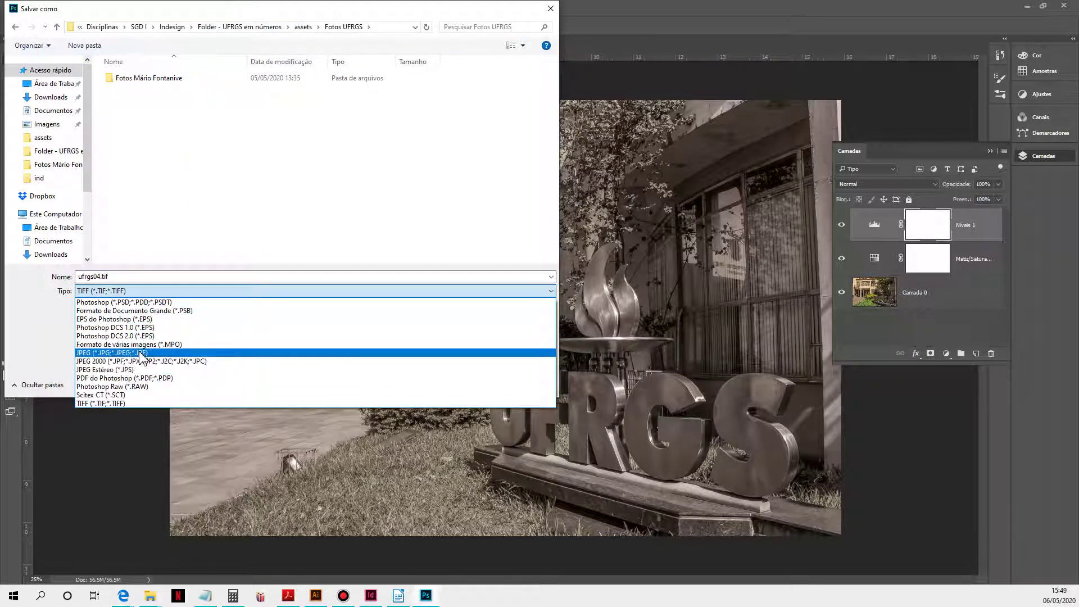
click(140, 352)
Name the file ufrgs-baixa.jpg and save it with low (Baixa) JPEG quality.
double_click(100, 277)
click(103, 277)
key(shift+Left)
key(shift+Left)
text(-baixa)
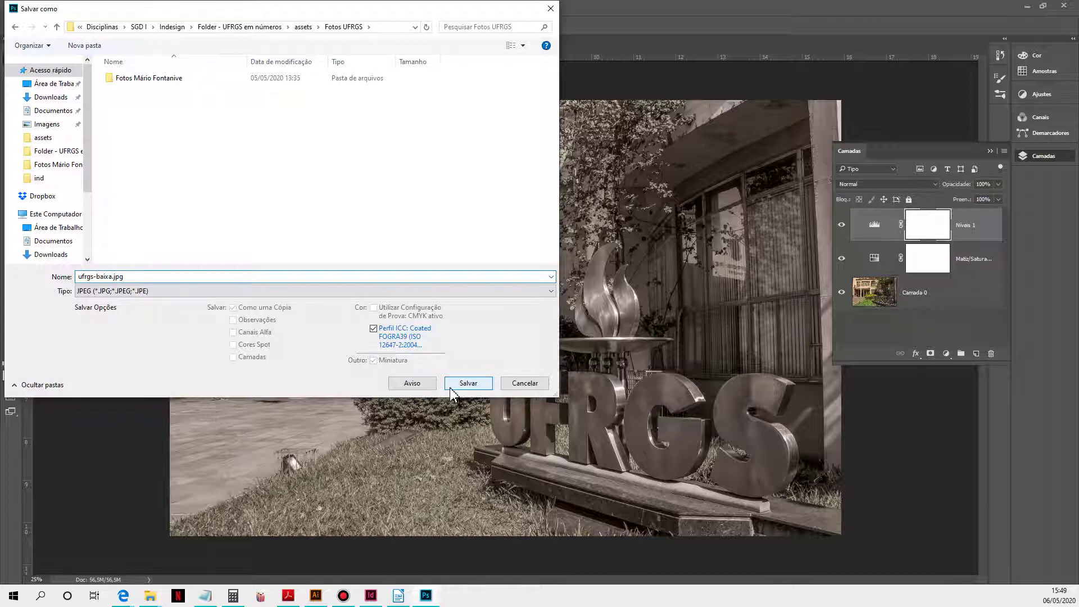
click(468, 383)
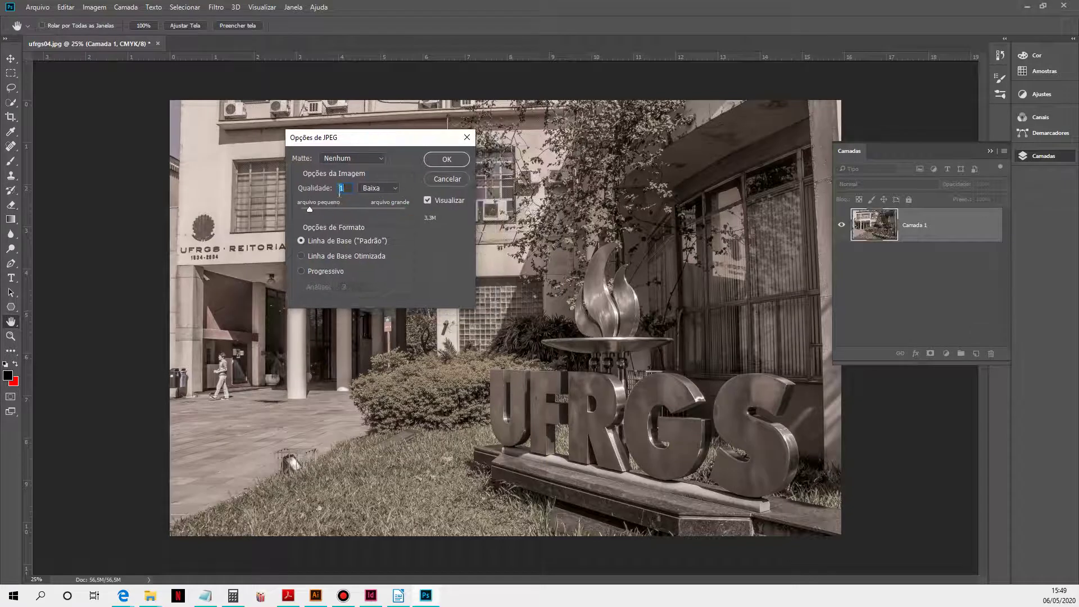
click(458, 162)
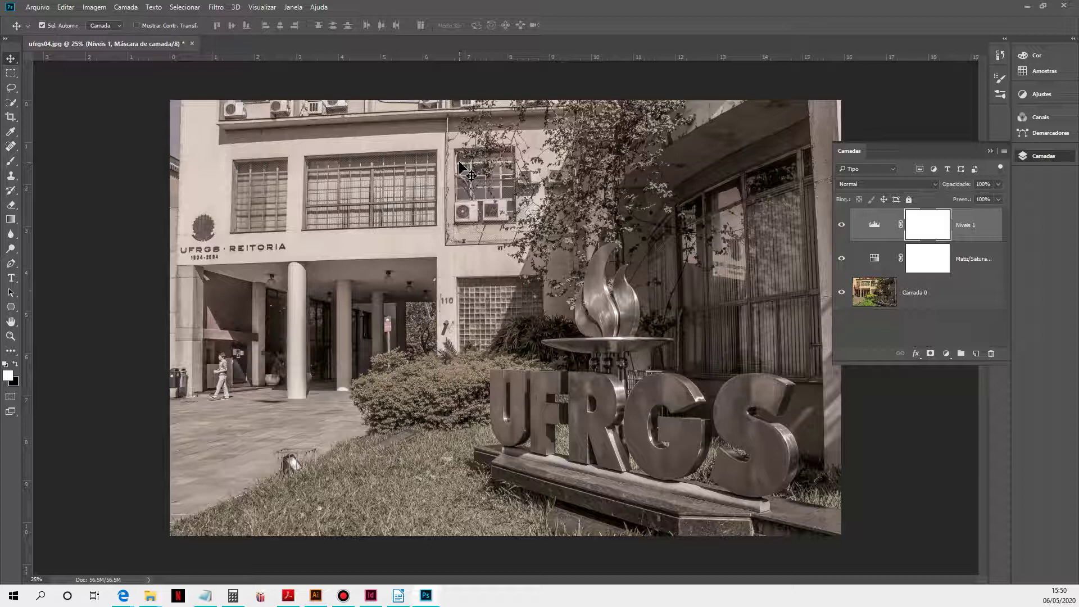
Switch to InDesign and place ufrgs-baixa.jpg from the assets/Fotos UFRGS folder into the Folder A4 2 dobras document.
click(370, 595)
click(38, 7)
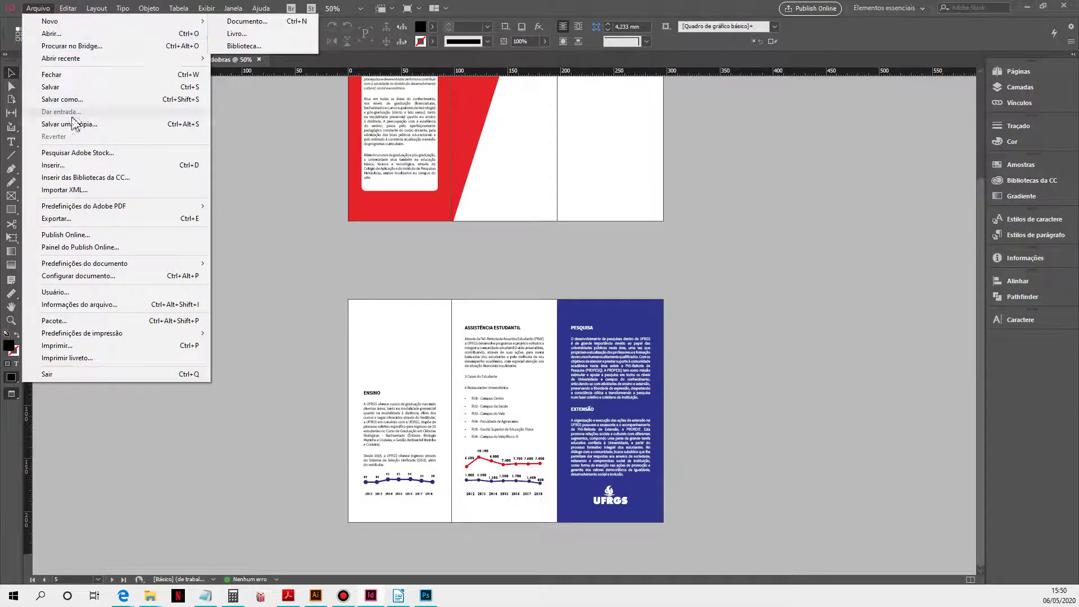
click(79, 165)
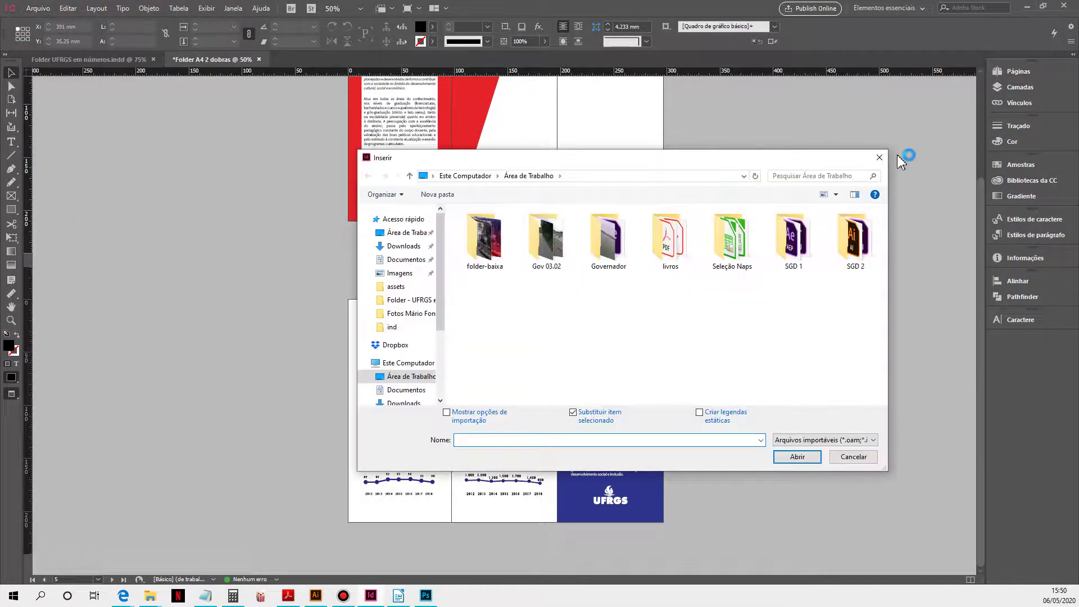
click(602, 175)
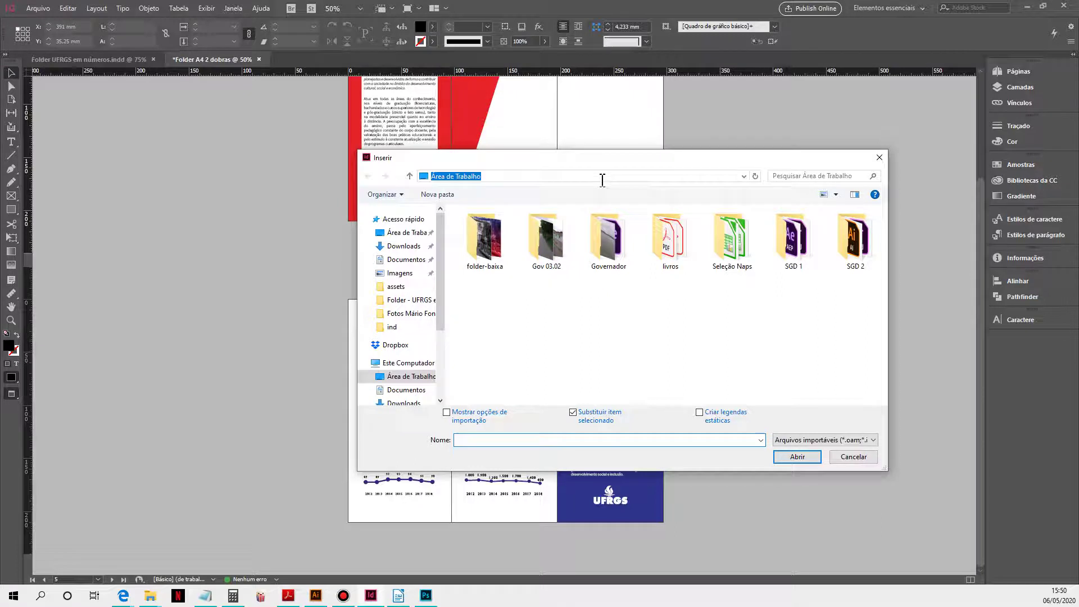
text(C:\Users\gabri\Dropbox\Disciplinas\SGD I\Indesign\Folder - UFRGS em números\assets\Fotos UFRGS)
key(Return)
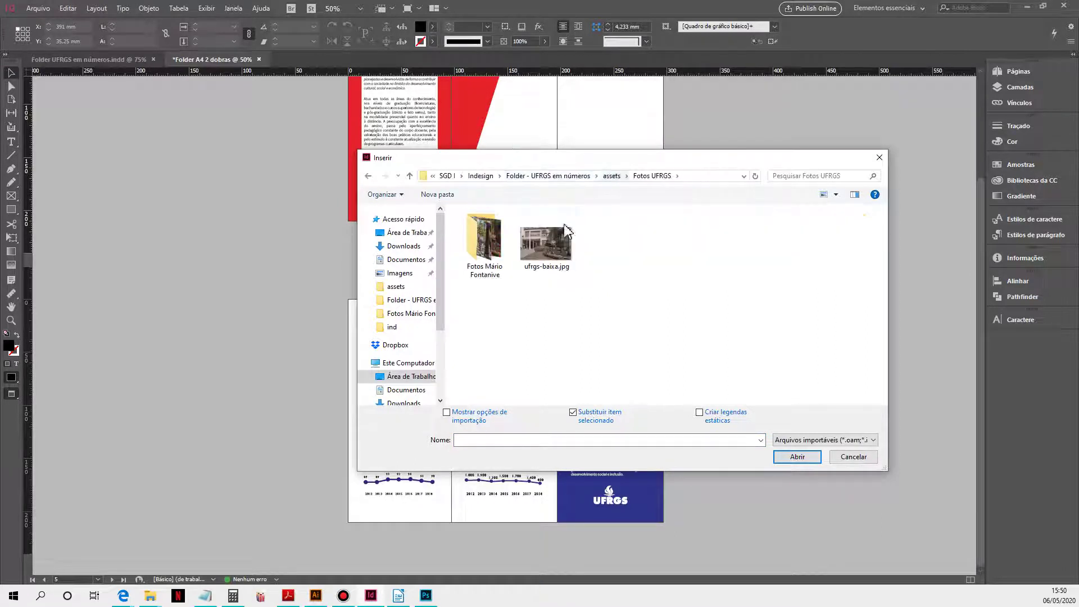
click(570, 250)
click(796, 457)
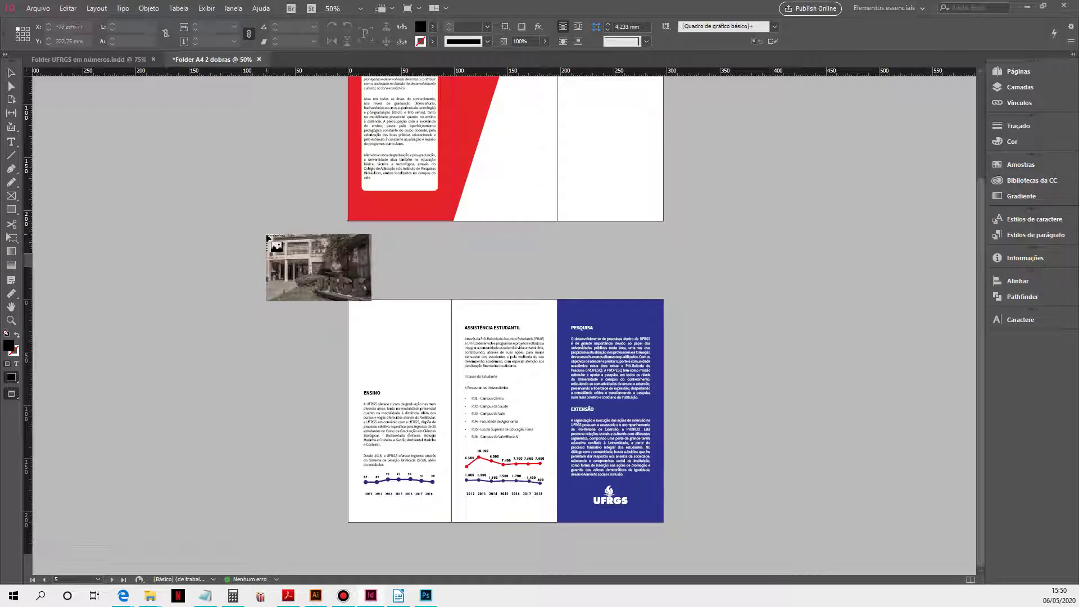
drag(168, 127, 168, 127)
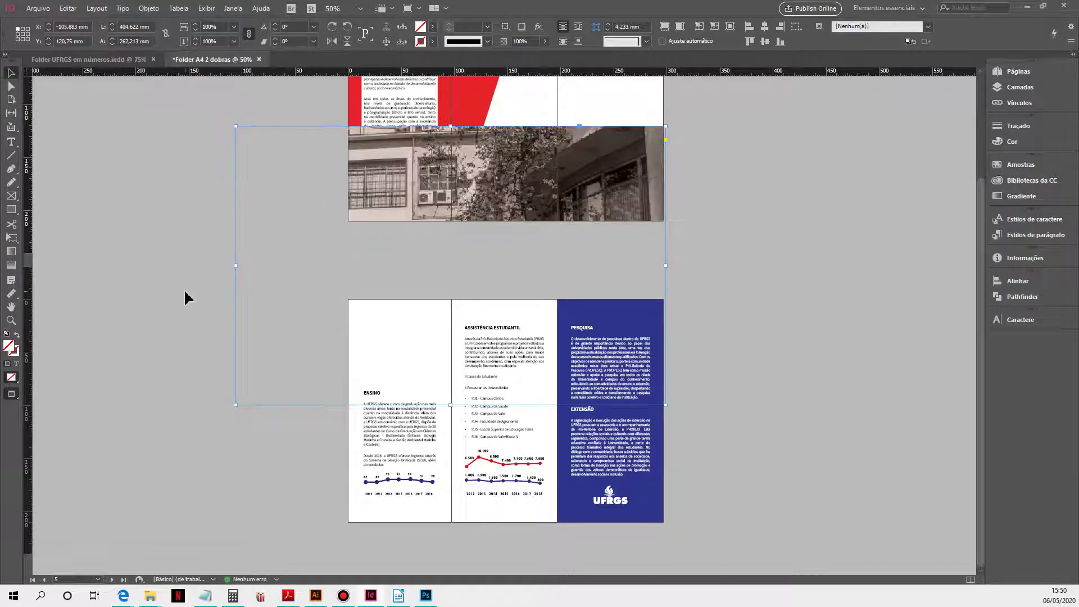
Move the placed photo down over the inner page with the ENSINO, ASSISTÊNCIA ESTUDANTIL and PESQUISA panels.
drag(551, 241, 548, 364)
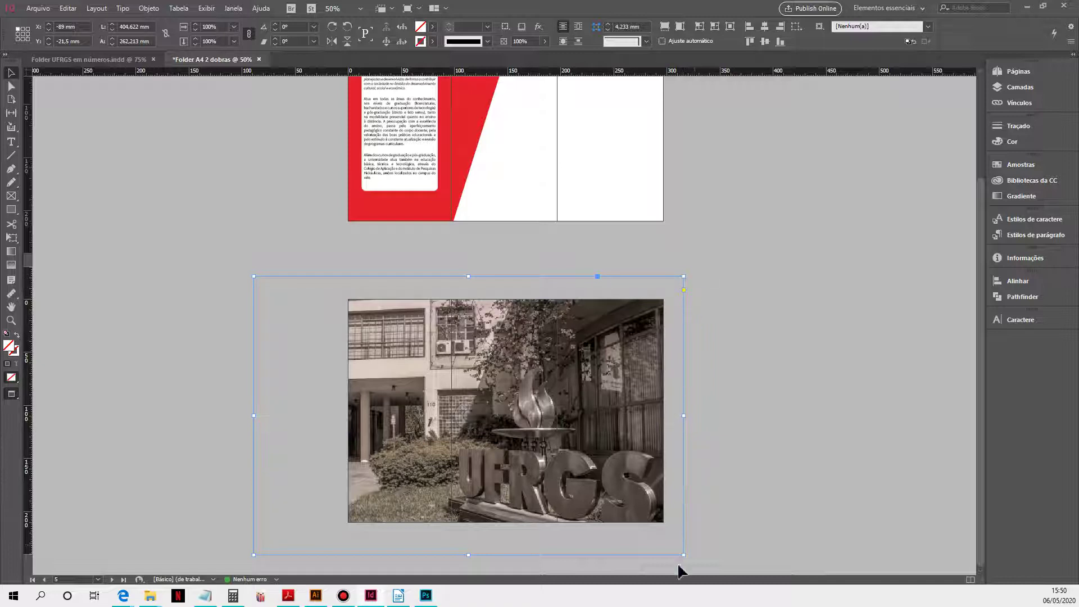
drag(683, 276, 586, 374)
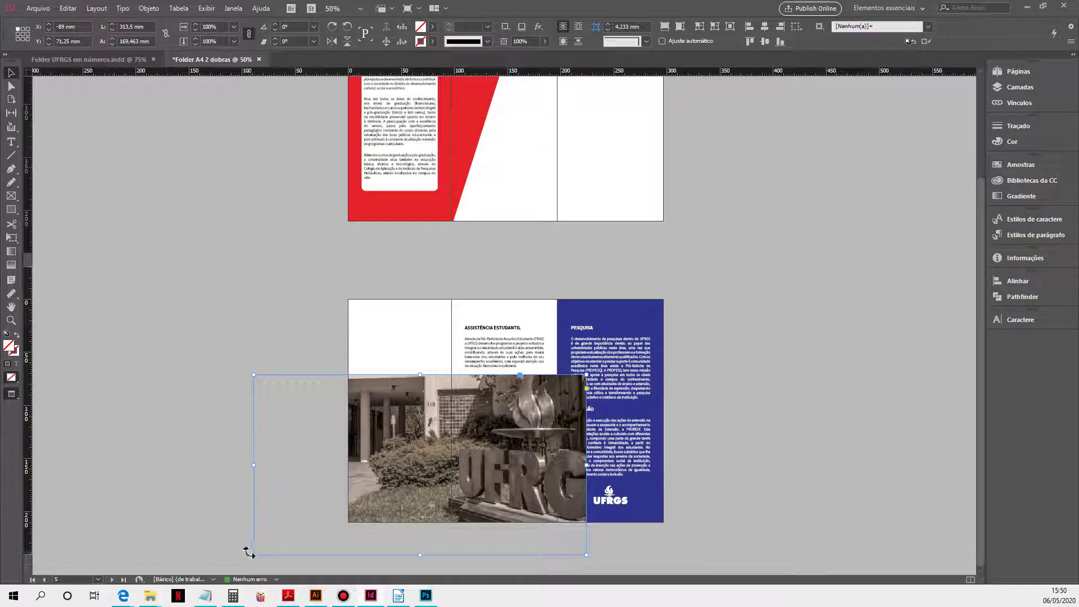
drag(254, 555, 377, 482)
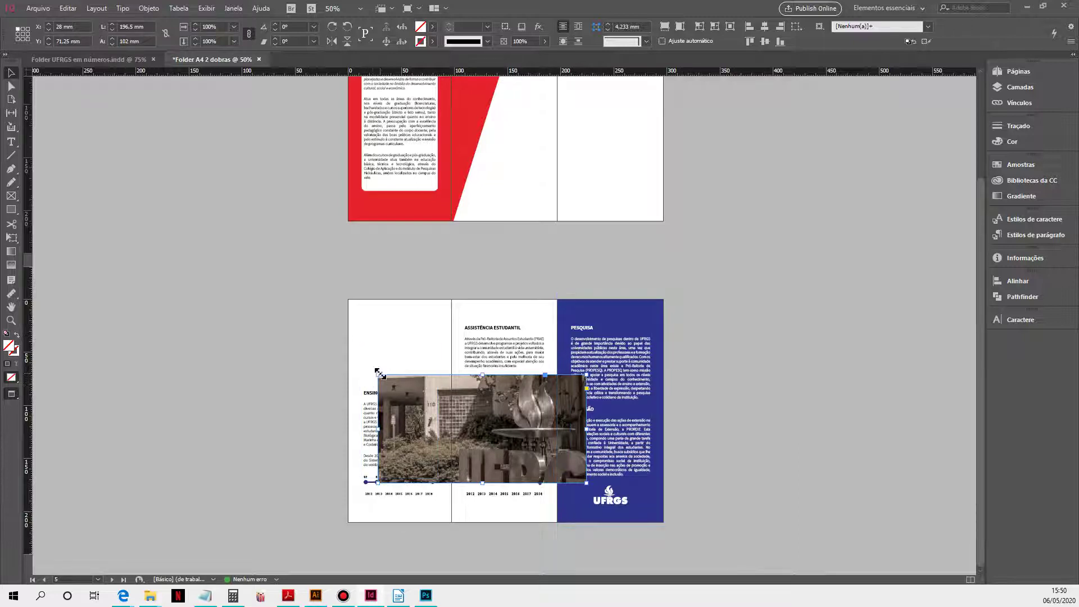
key(ctrl+z)
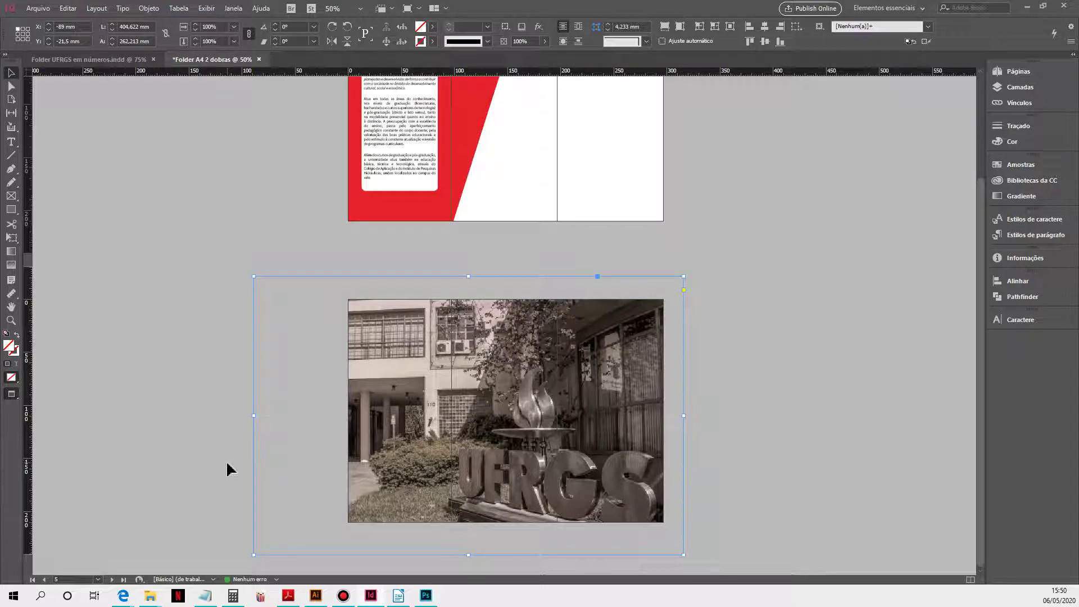
Scale the photo inside its frame to about 87.86% (355.5 × 230.379 mm) and fit the frame to the resized image.
click(468, 415)
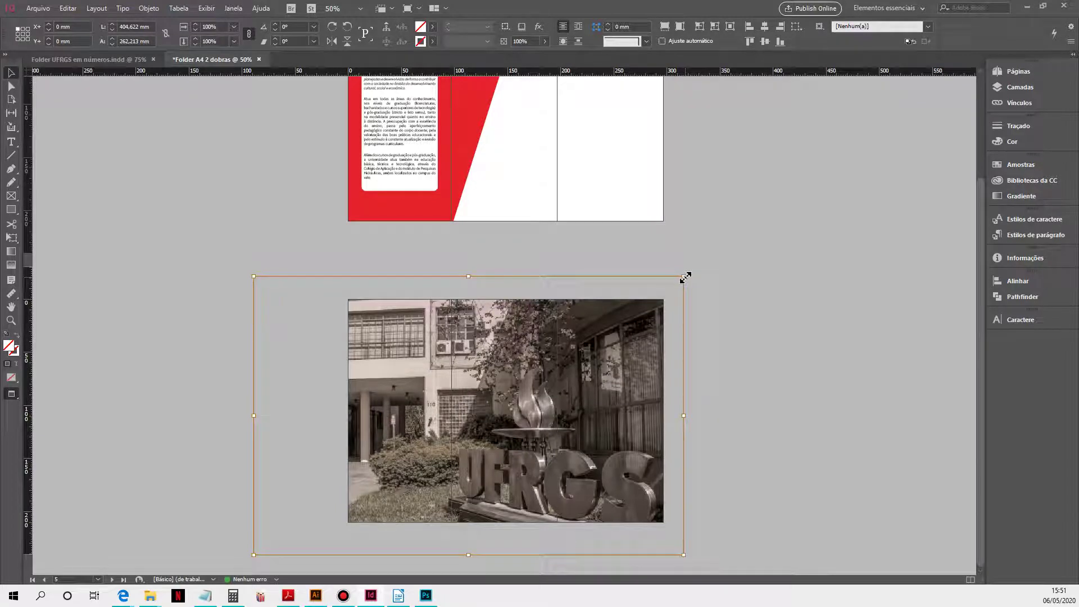
drag(685, 277, 631, 310)
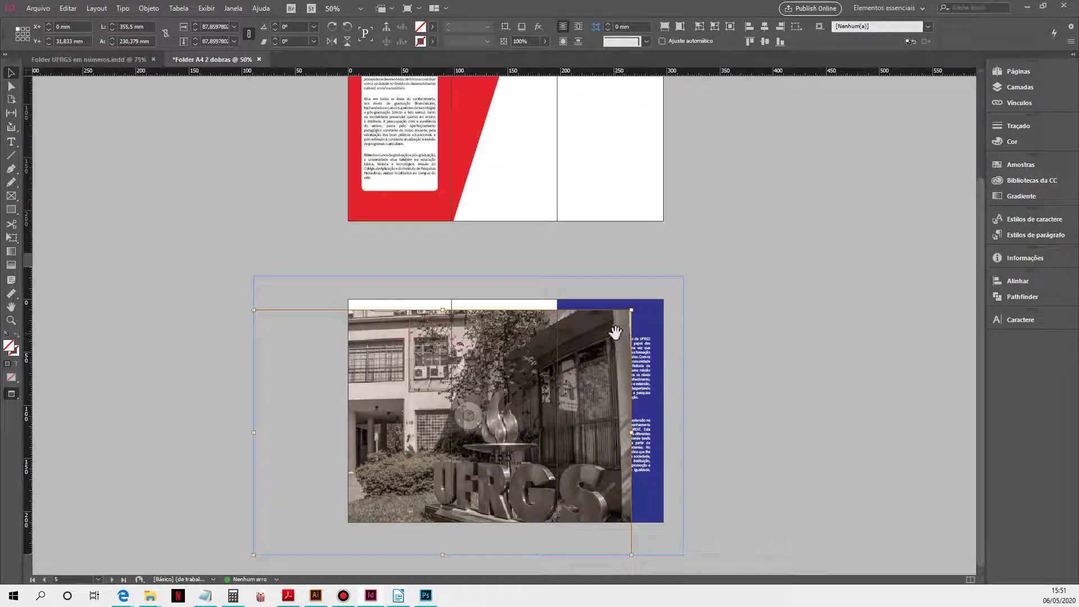
ctrl+click(486, 419)
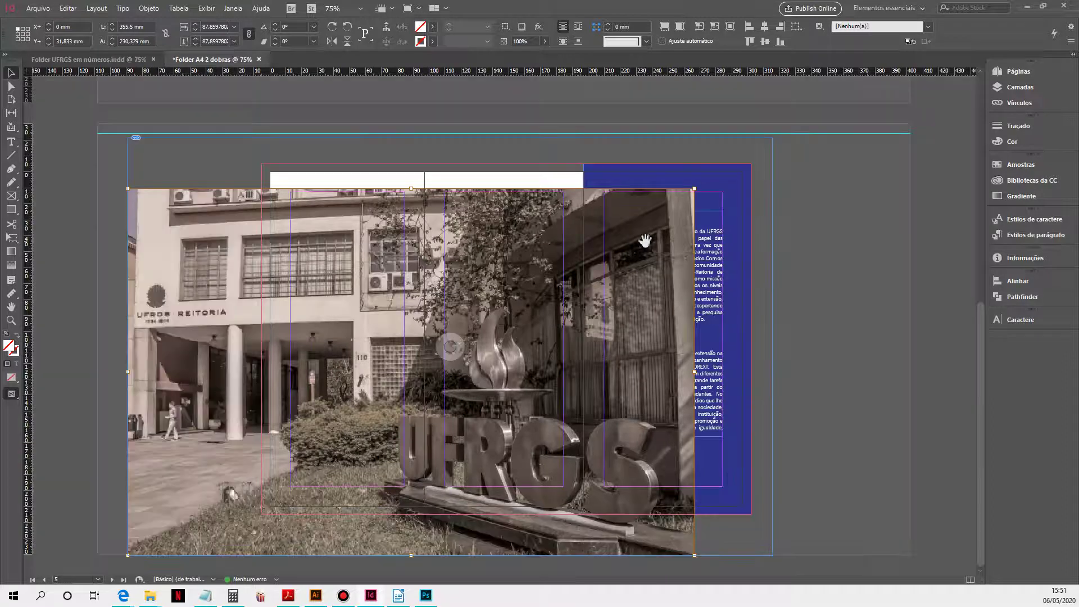
key(w)
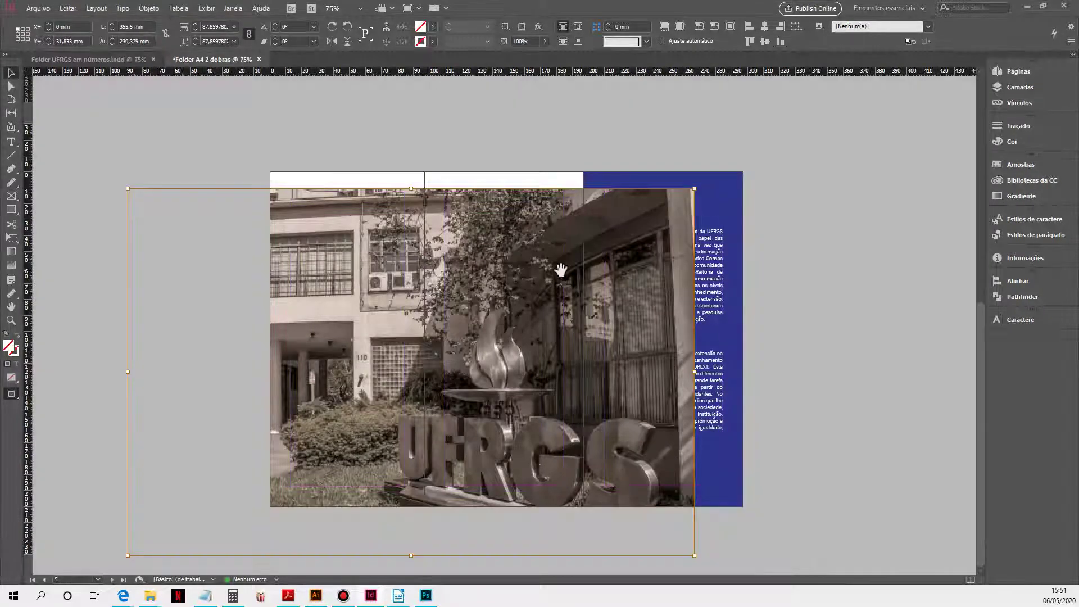
key(Escape)
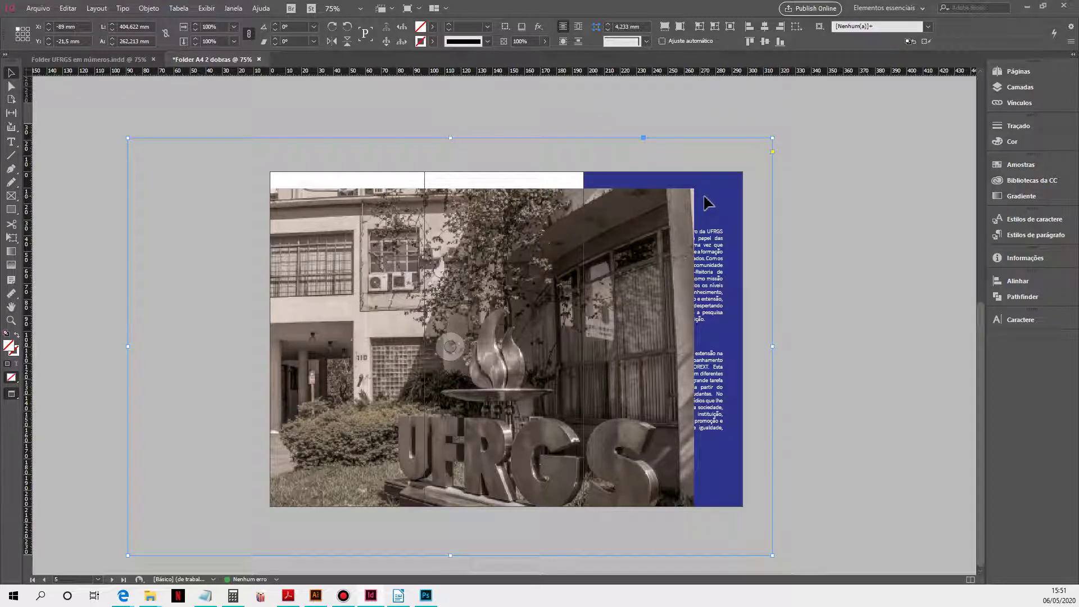
double_click(679, 227)
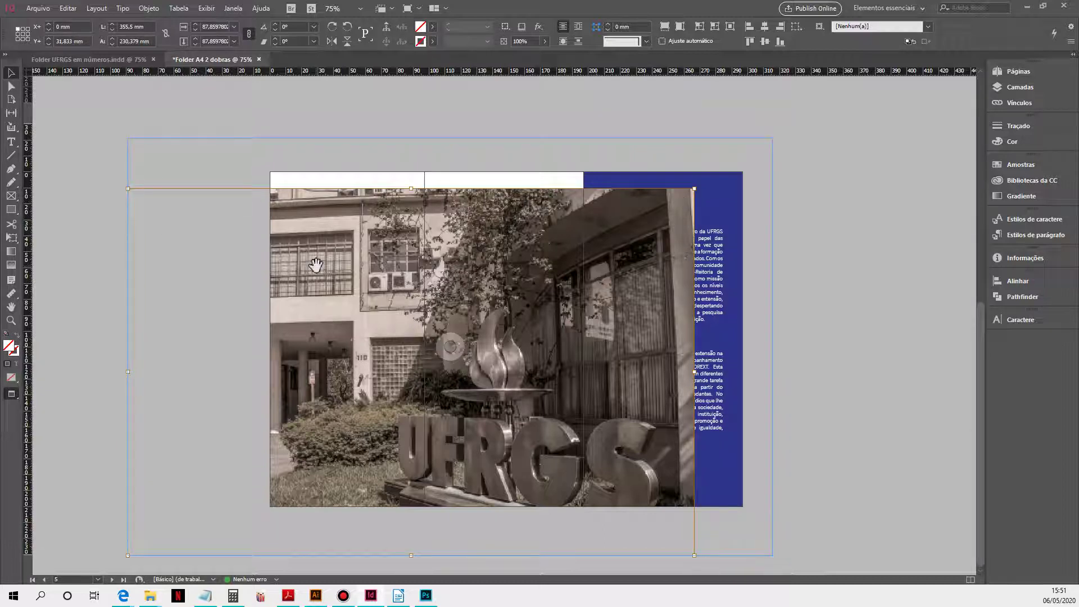
click(772, 138)
double_click(771, 137)
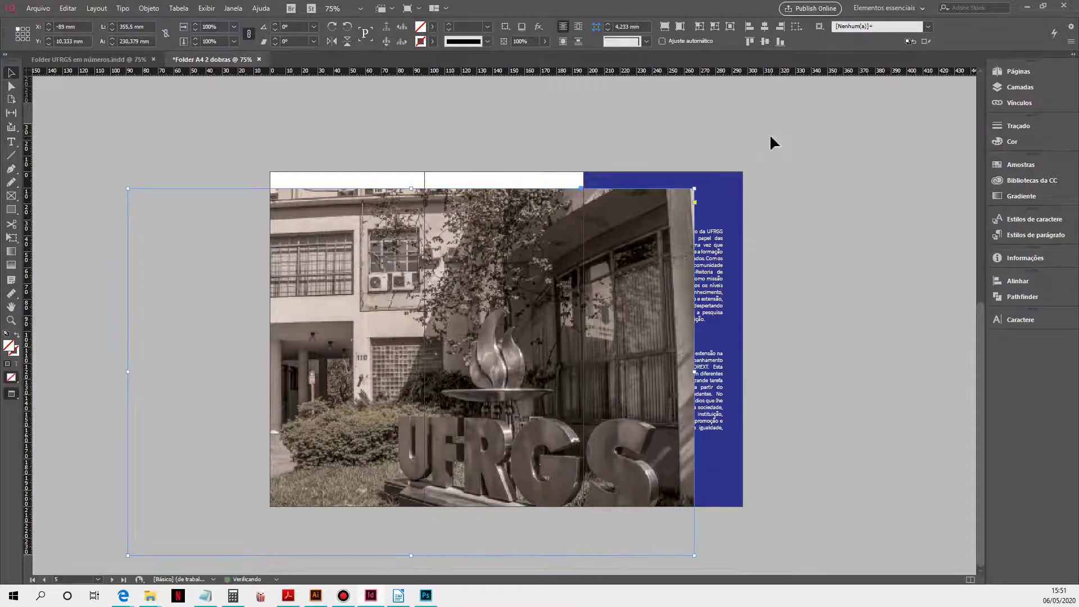
click(824, 215)
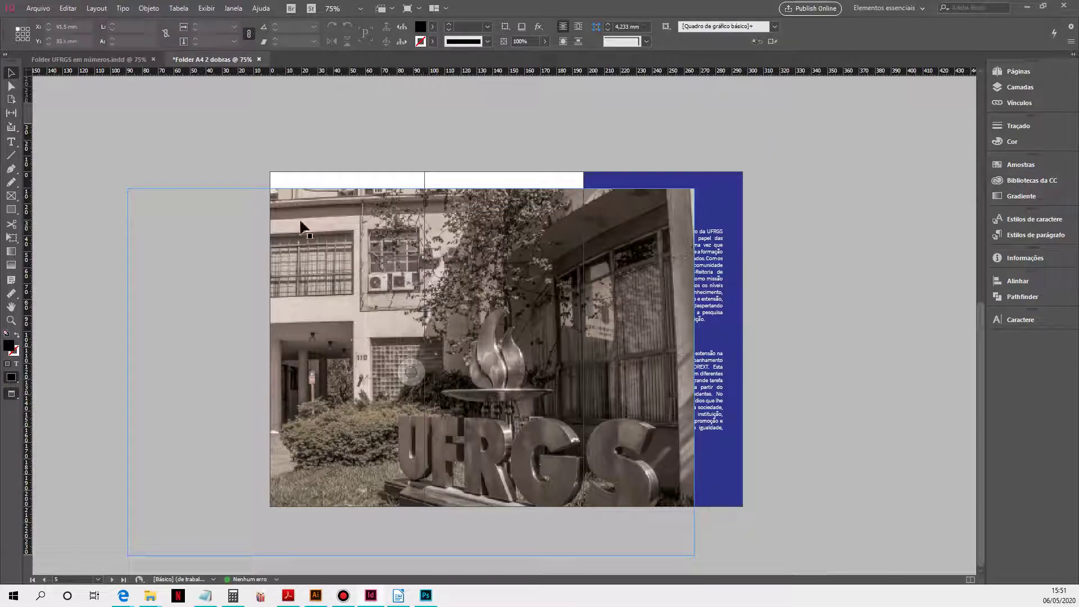
Send the photo behind the inner page's content and move its frame to X -77.5 mm, Y -18 mm.
key(w)
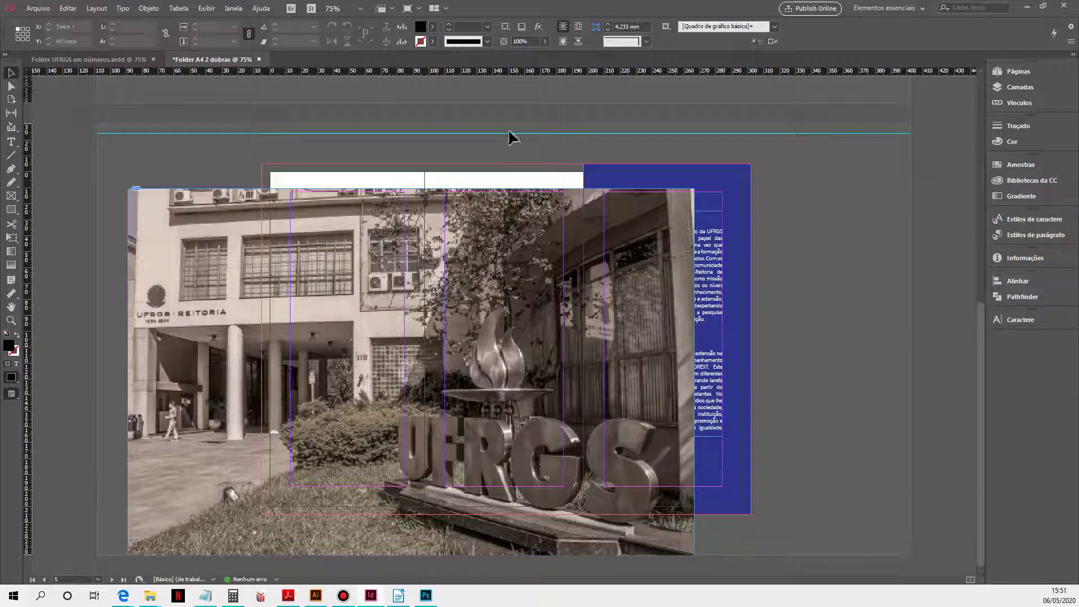
click(444, 213)
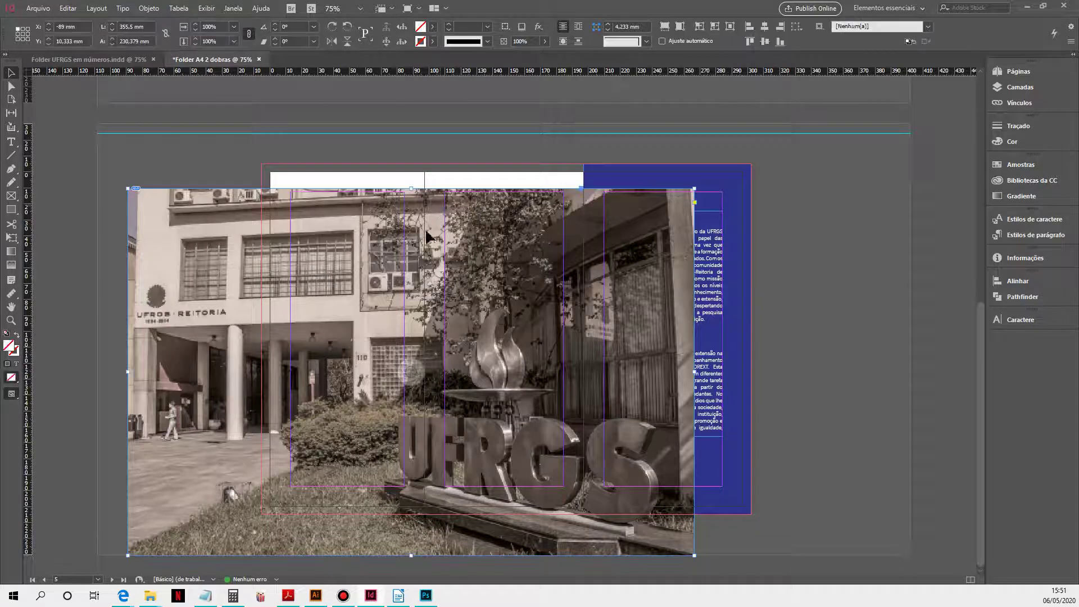
key(ctrl+shift+bracketleft)
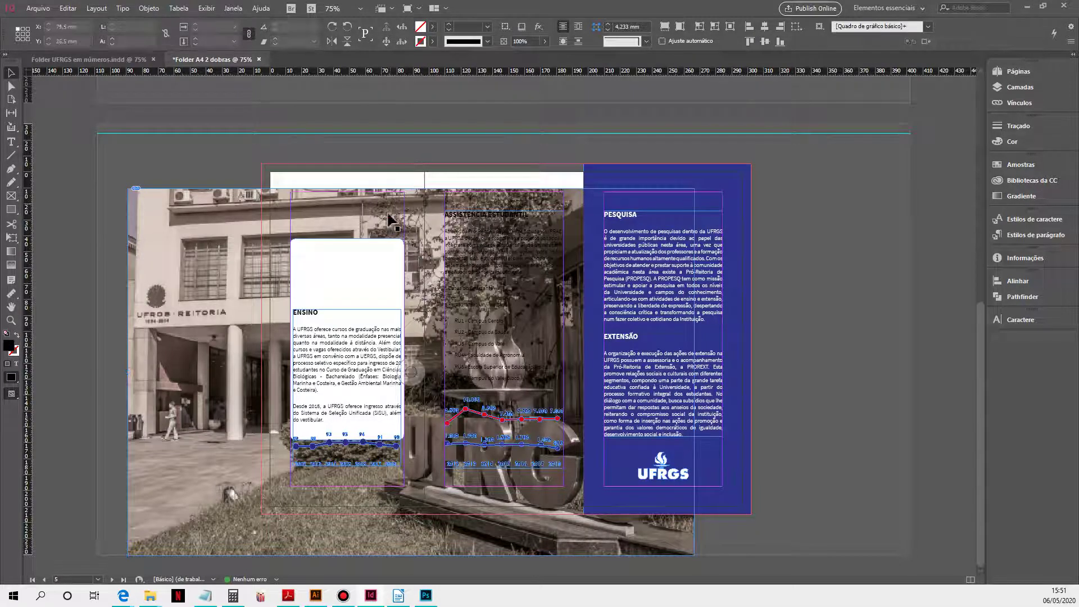
drag(370, 216, 387, 171)
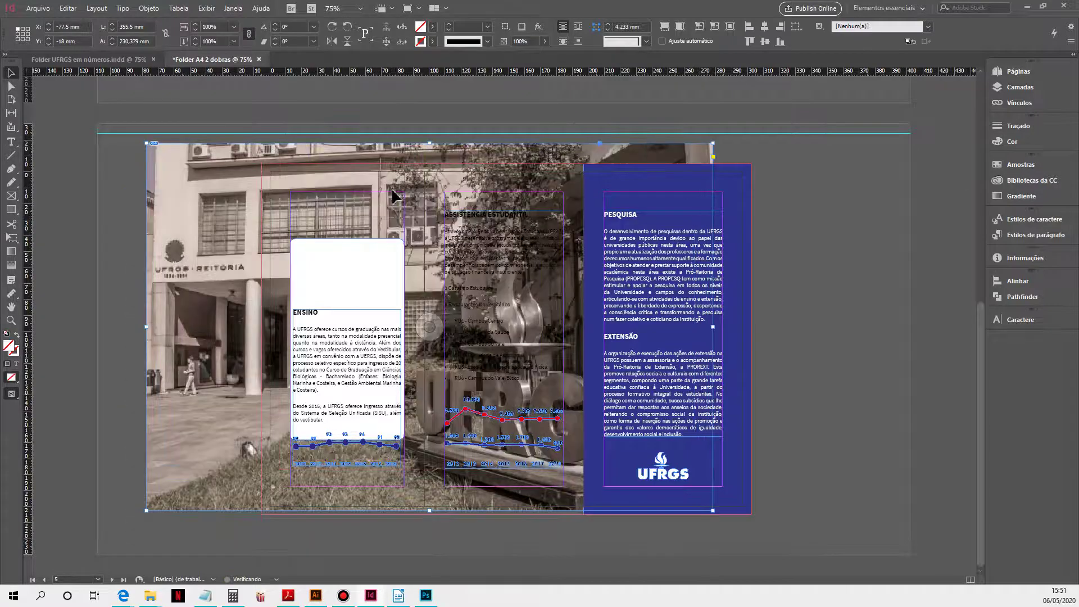
Crop the photo frame to the ENSINO panel including the bleed, 102 × 220 mm at X -5 mm, Y -5 mm.
drag(713, 327, 424, 325)
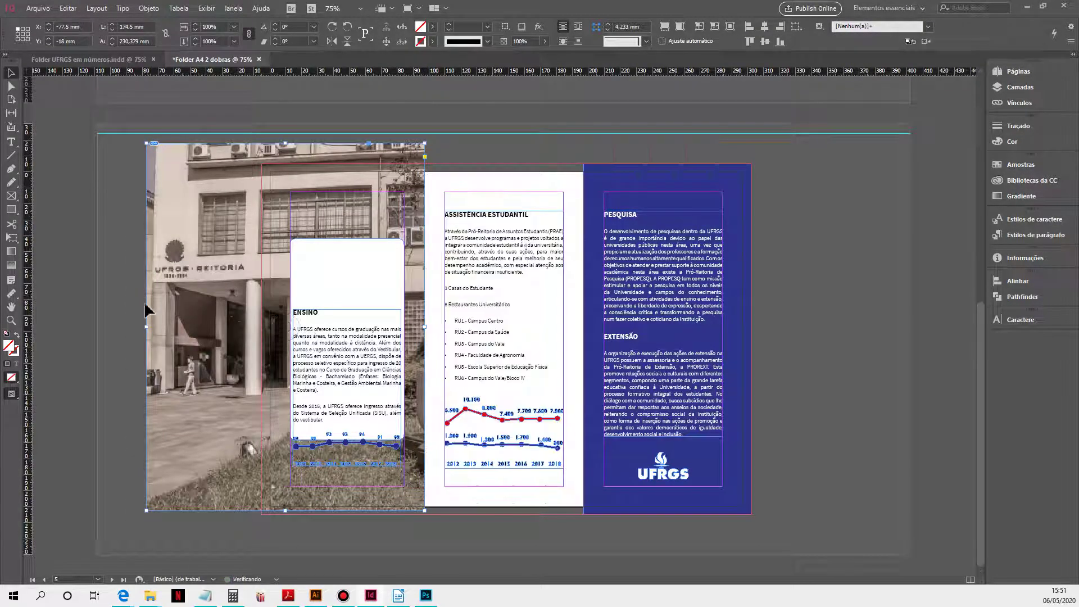
drag(147, 327, 261, 345)
drag(343, 143, 343, 164)
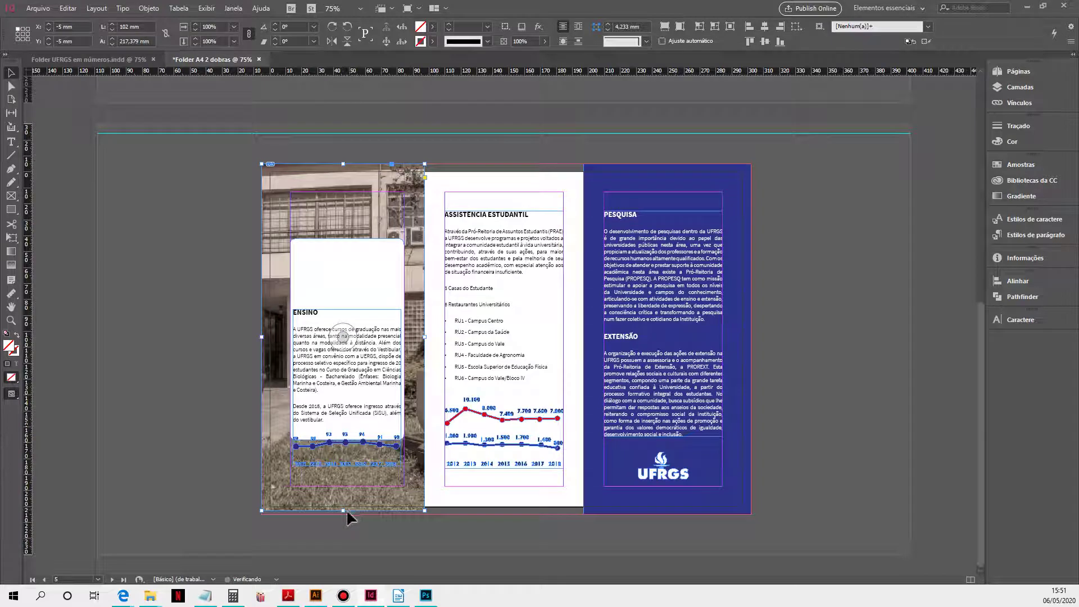
drag(342, 510, 341, 516)
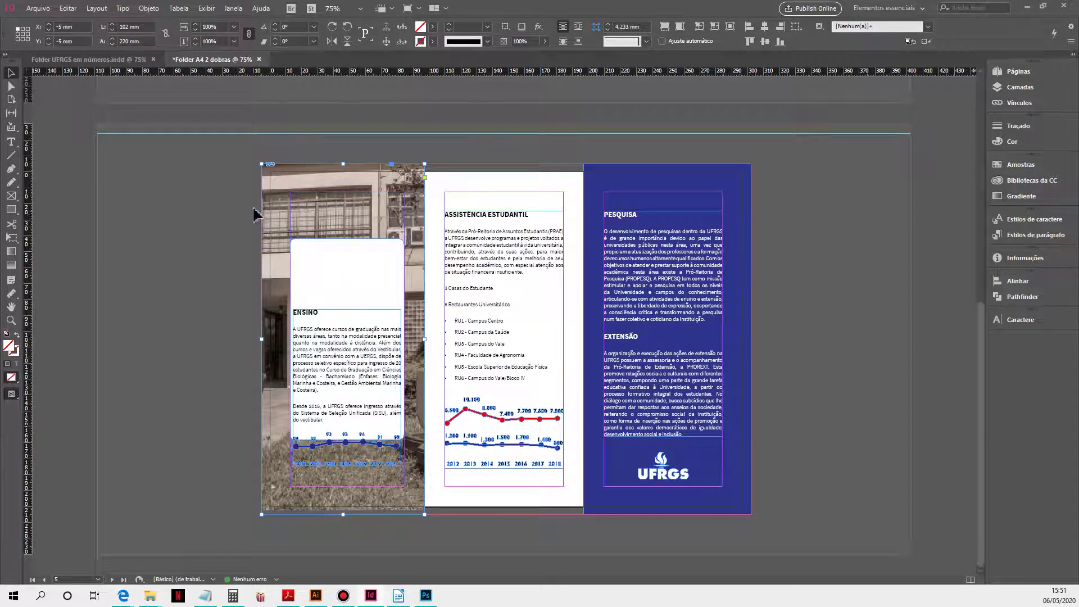
Move the ENSINO text frame with its chart up into the white rounded box, at X 14.5 mm, Y 60 mm.
drag(327, 373, 328, 332)
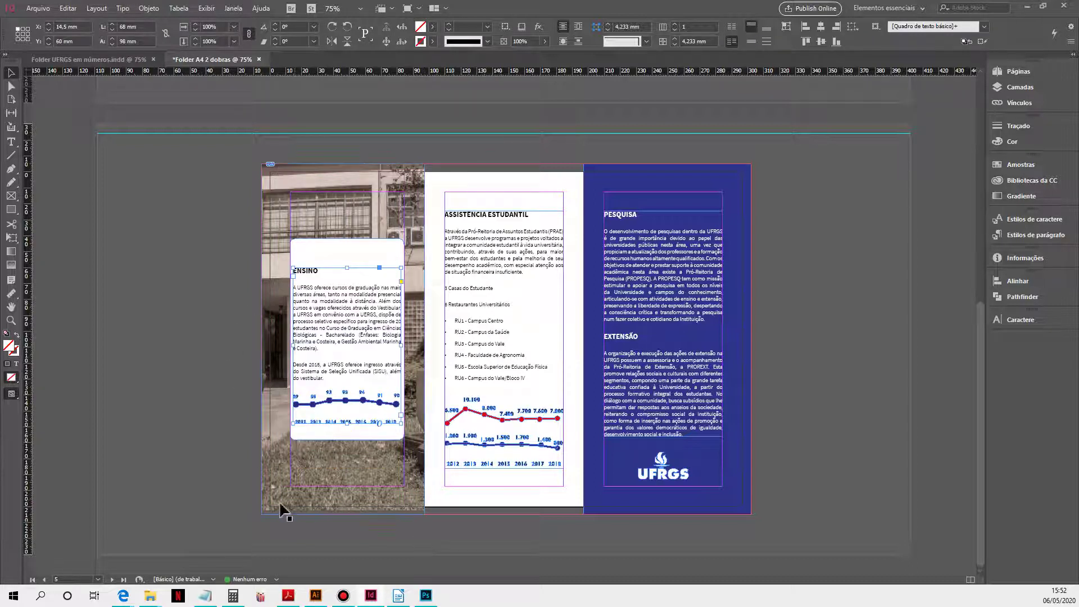
ctrl+click(310, 522)
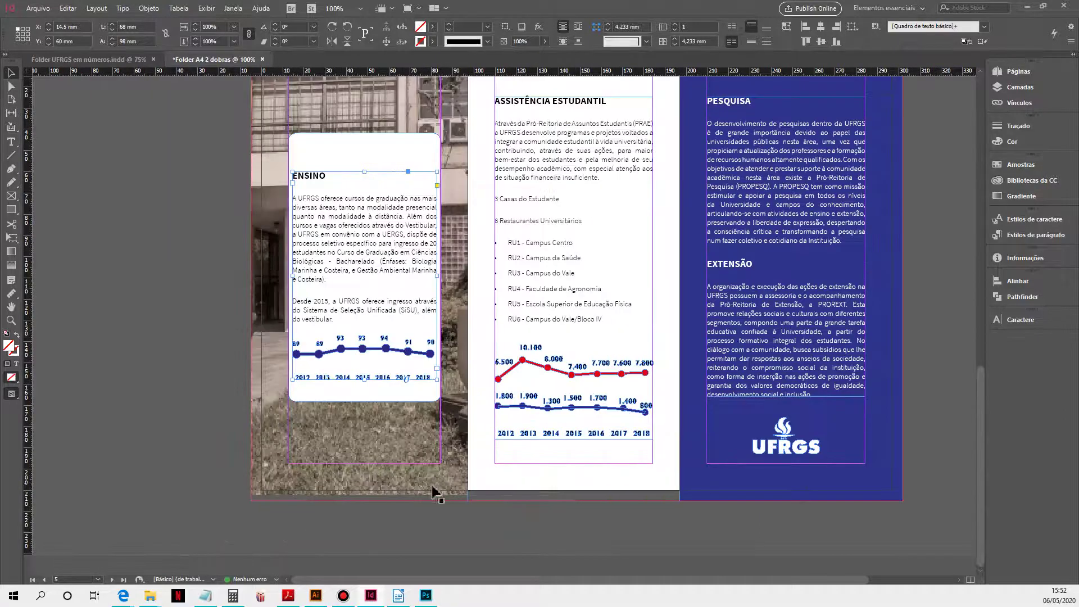
click(400, 500)
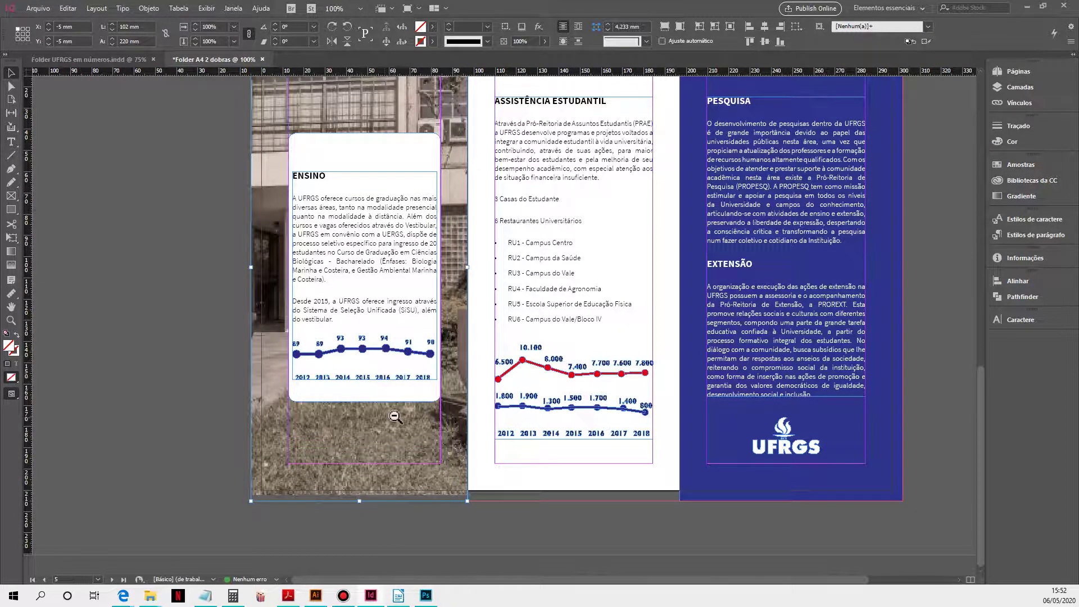
Reposition and scale the photo inside the ENSINO panel's frame to about 83.9%, 339.483 × 220 mm, matching the frame's height.
key(ctrl+minus)
double_click(369, 246)
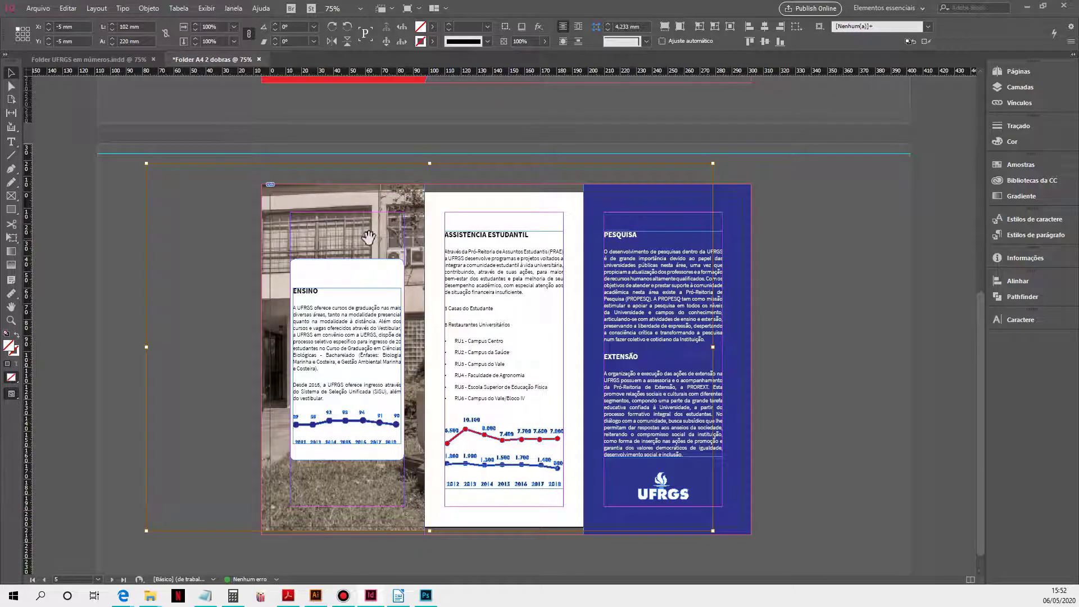
mouse_move(355, 235)
mouse_down()
mouse_move(354, 246)
mouse_move(372, 245)
mouse_up()
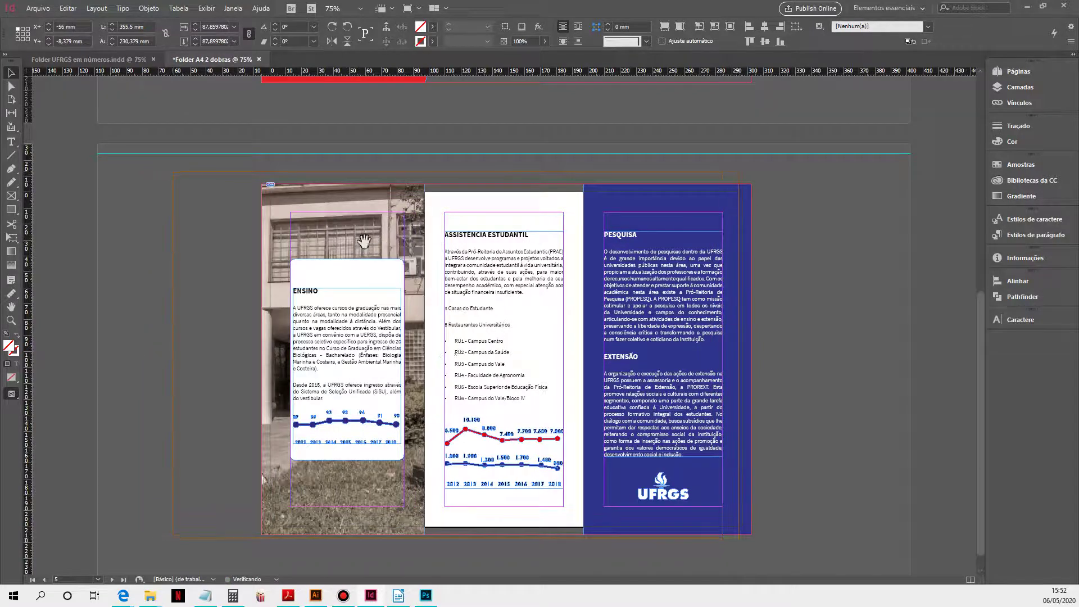
drag(170, 171, 280, 222)
mouse_move(280, 222)
mouse_down()
mouse_move(281, 212)
mouse_move(277, 229)
mouse_up()
drag(208, 192, 198, 184)
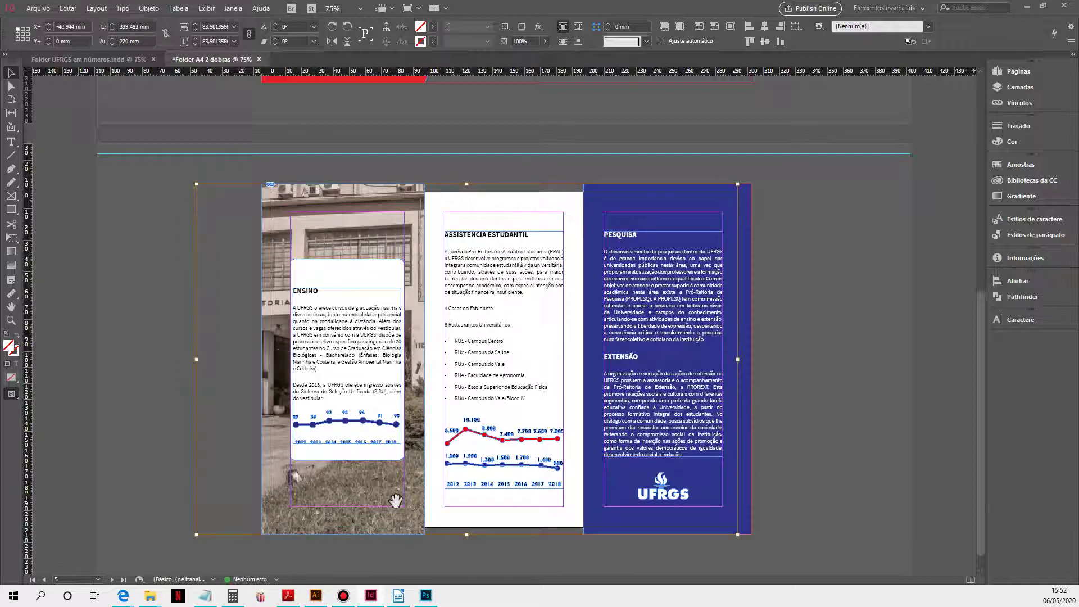
Nudge the photo sideways within its frame to X about -3.4 mm so the Reitoria facade fills the ENSINO panel, and deselect it.
key(shift+Right)
key(shift+Right)
key(shift+Right)
key(shift+Right)
key(shift+Right)
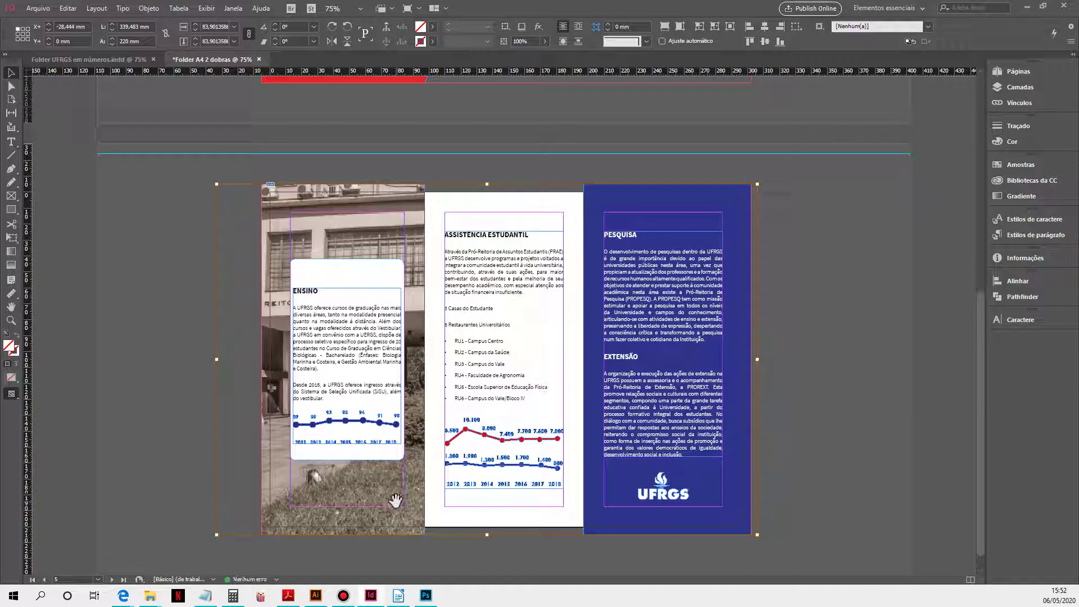
key(shift+Right)
key(shift+Right)
key(shift+Right)
key(shift+Right)
key(shift+Right)
key(shift+Right)
key(shift+Right)
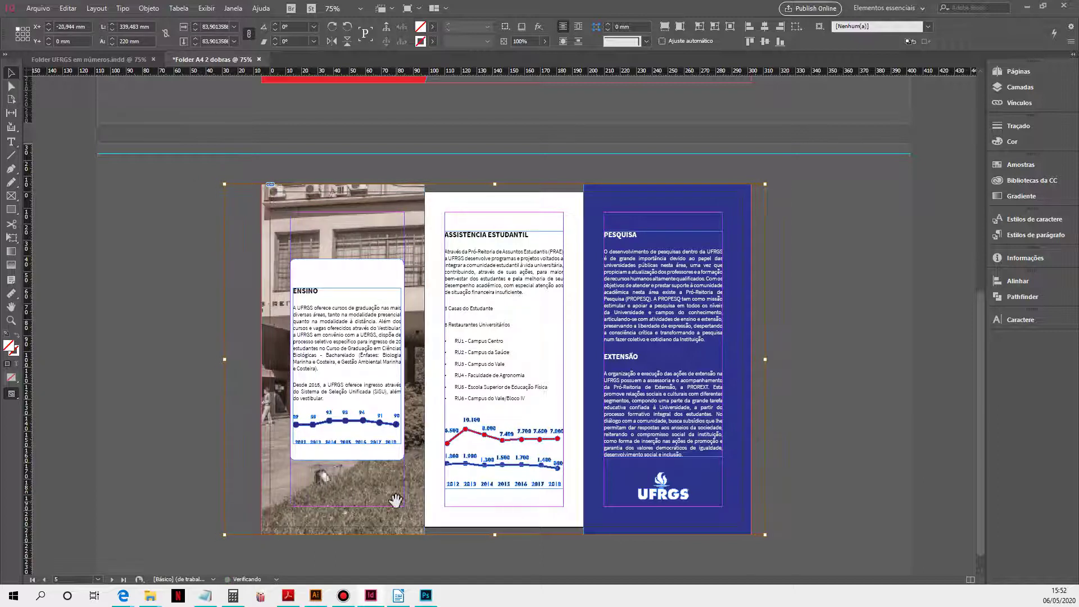
key(shift+Left)
key(shift+Left)
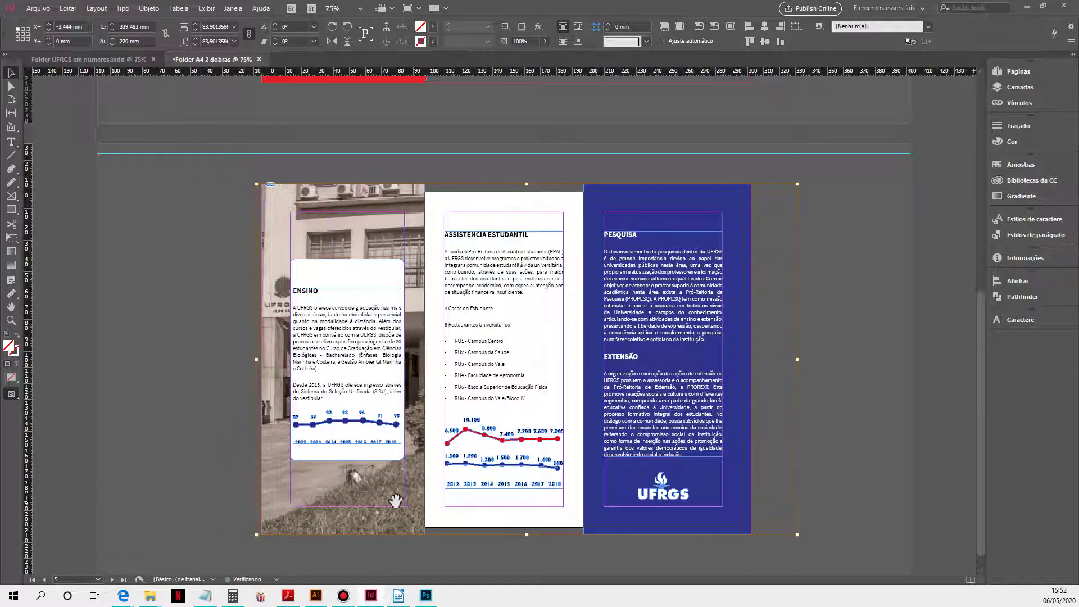
key(shift+Right)
key(shift+Right)
key(shift+Right)
click(196, 288)
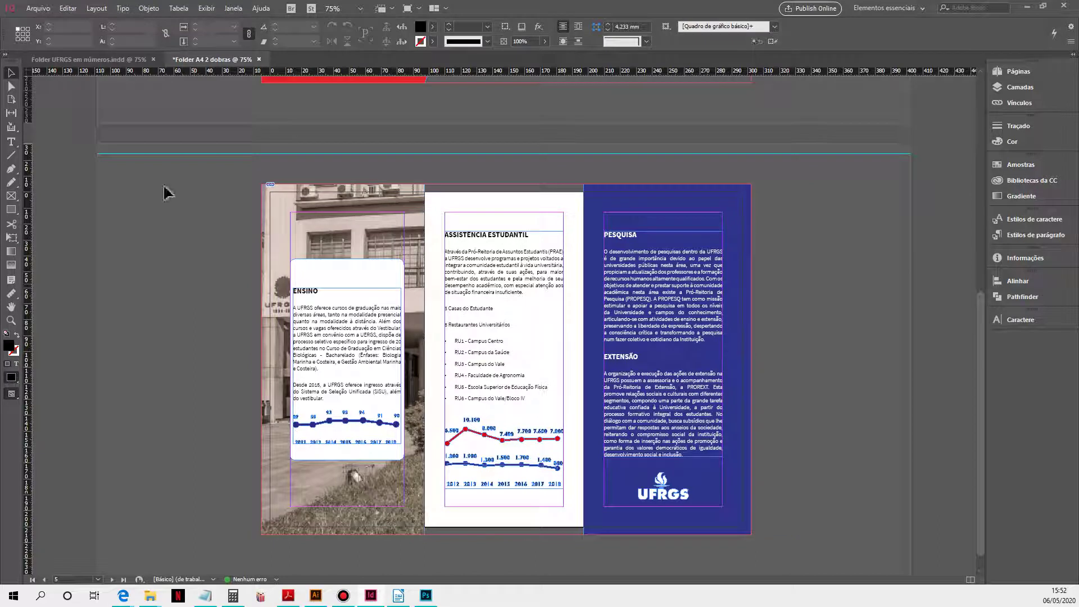
Preview both leaflet spreads at 50% without guides and frame edges, and return to the normal view.
ctrl+alt+click(523, 341)
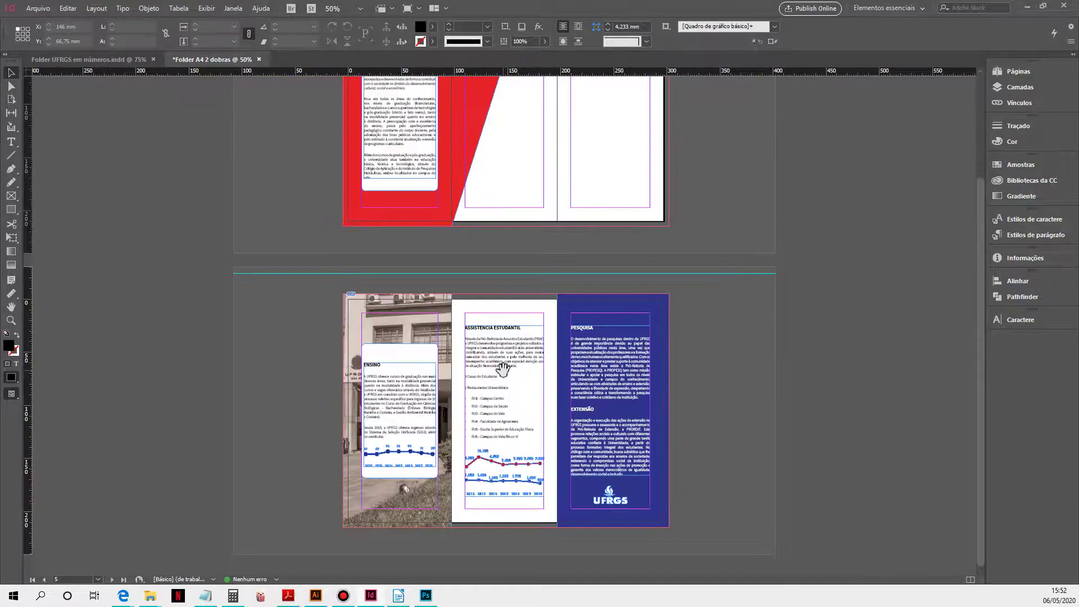
key(w)
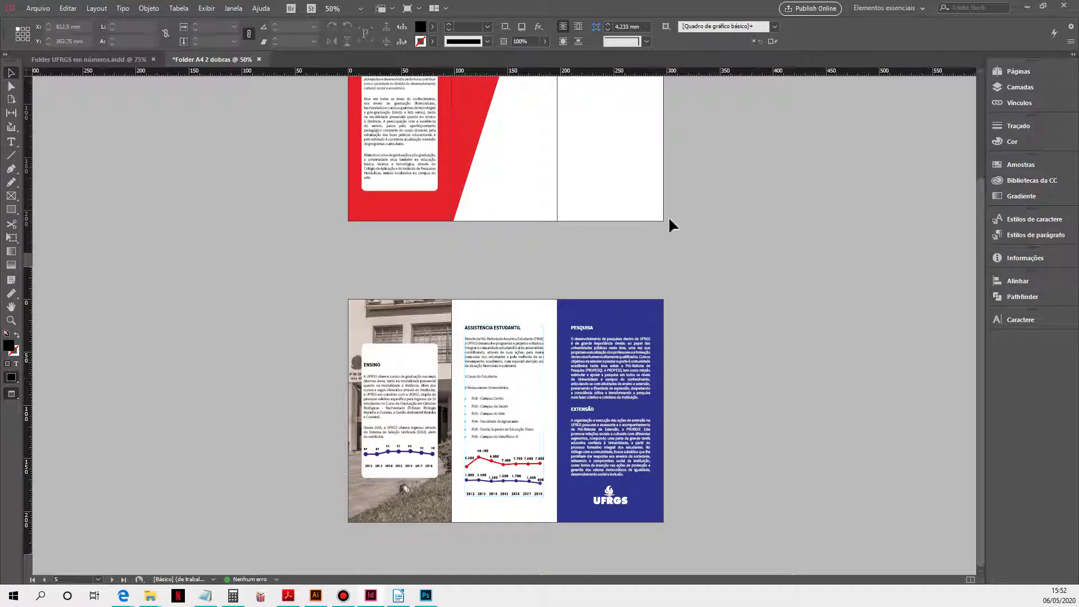
key(w)
scroll(653, 361, up, 3)
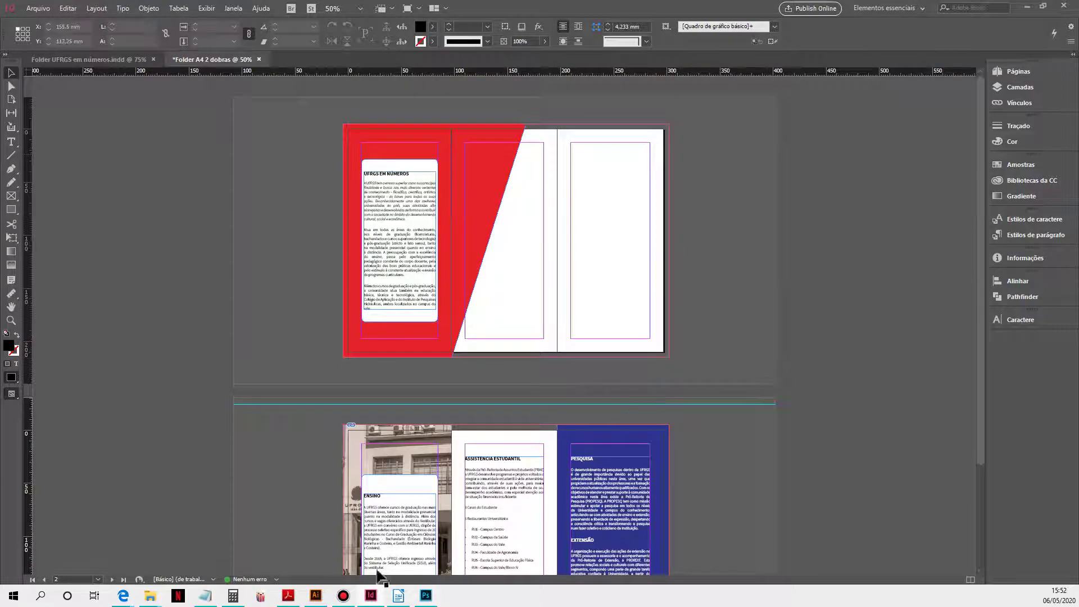
Switch to Photoshop and add a linear gradient fill layer with the black-to-white preset above the Níveis 1 layer of ufrgs04.jpg.
click(426, 595)
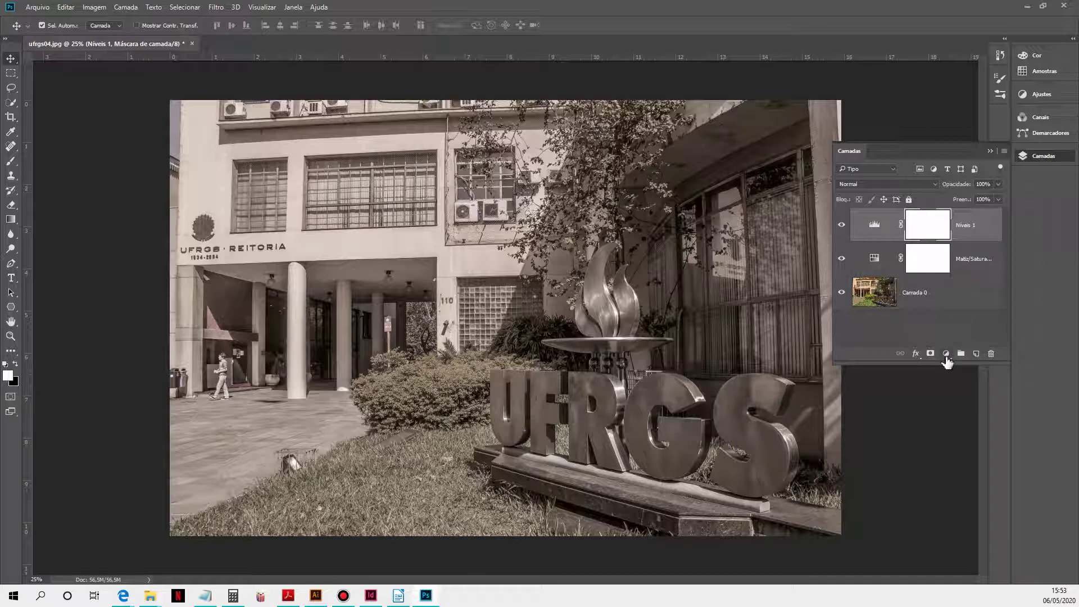
click(946, 356)
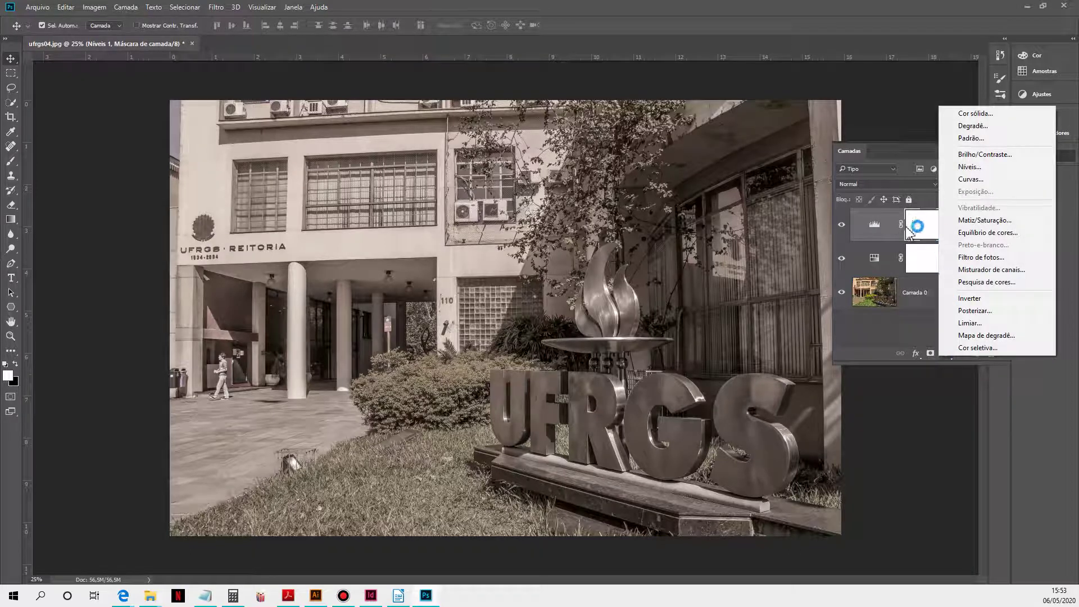
click(964, 127)
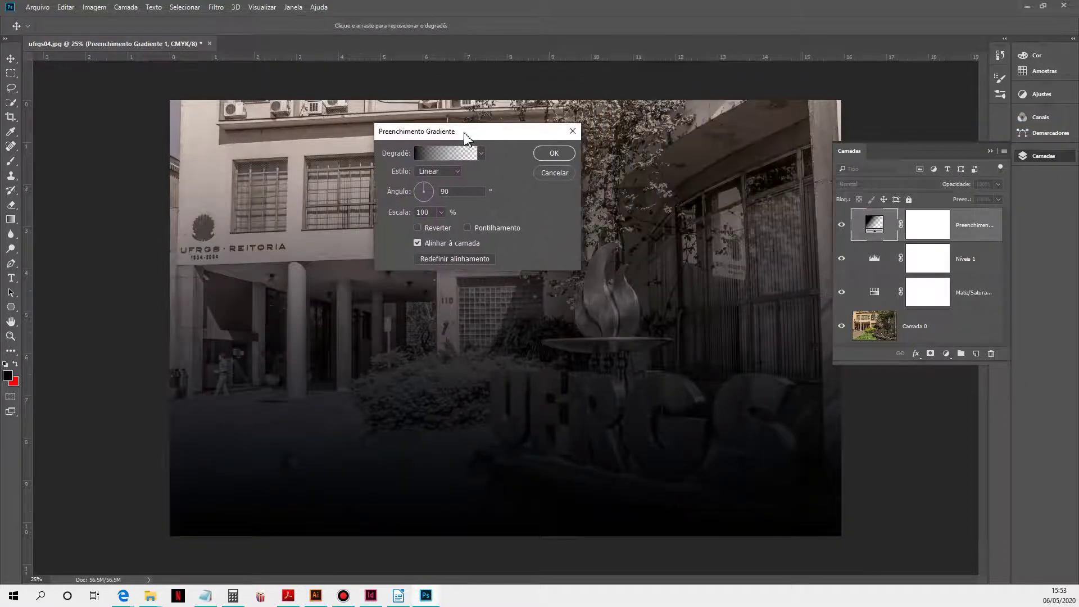
click(483, 155)
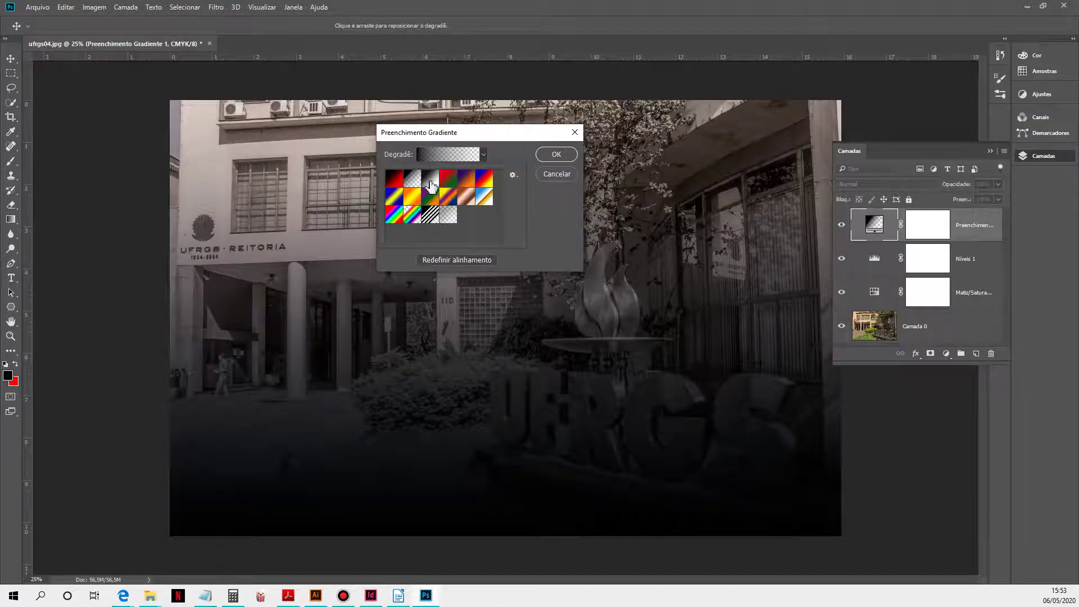
click(430, 178)
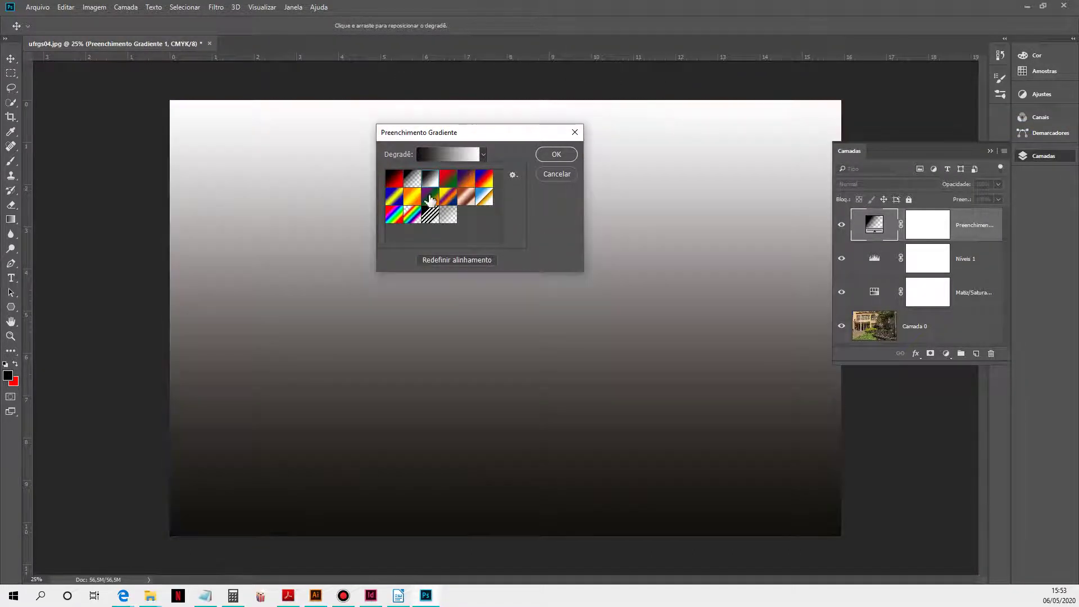
click(547, 154)
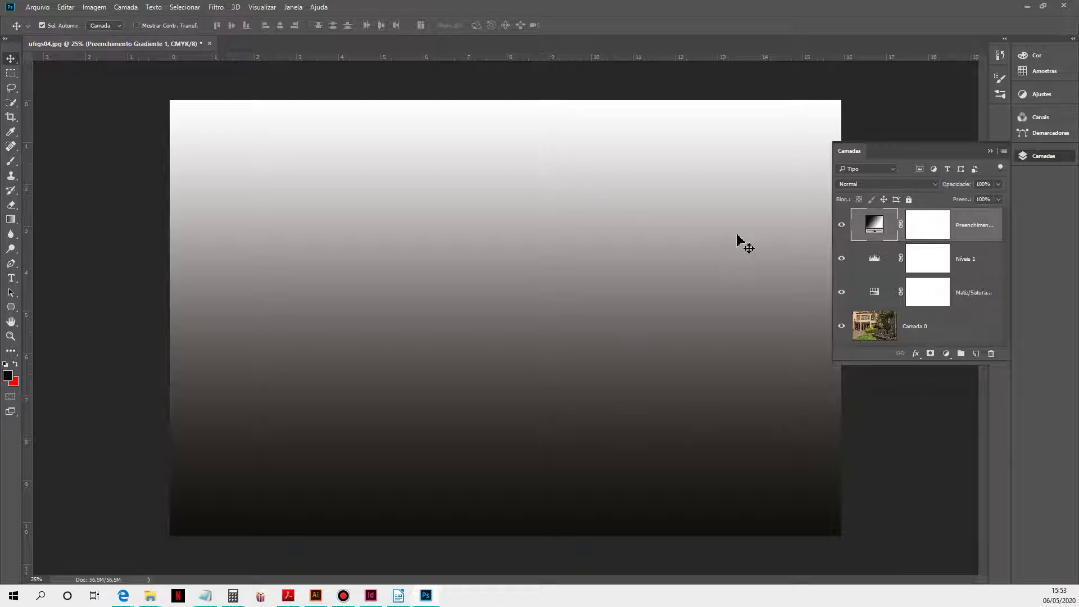
Edit the fill layer's gradient and recolour its black stop to bright blue, #1200ff.
double_click(875, 227)
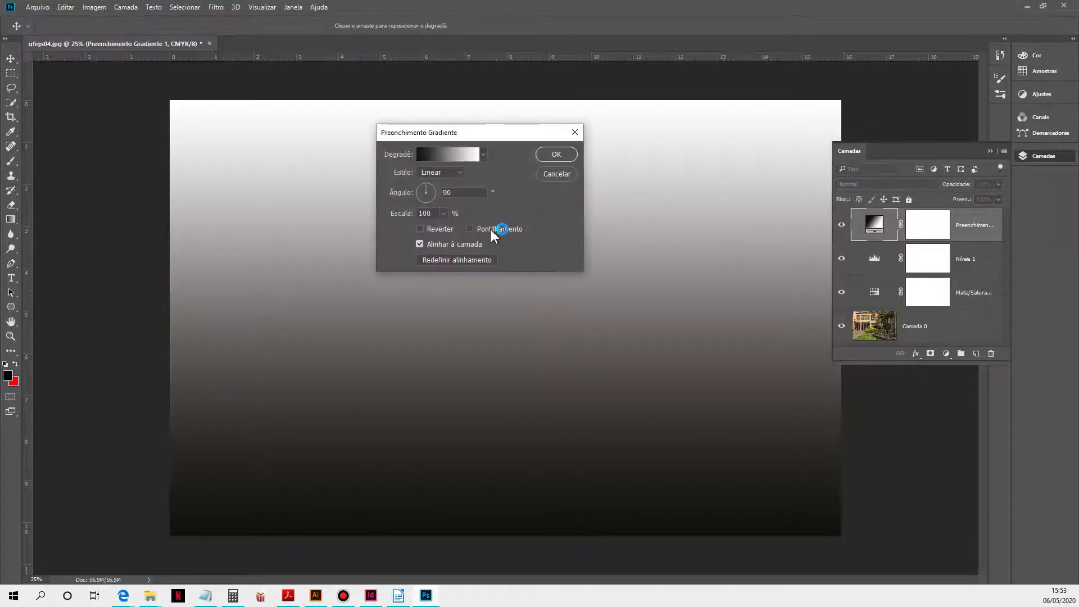
click(453, 160)
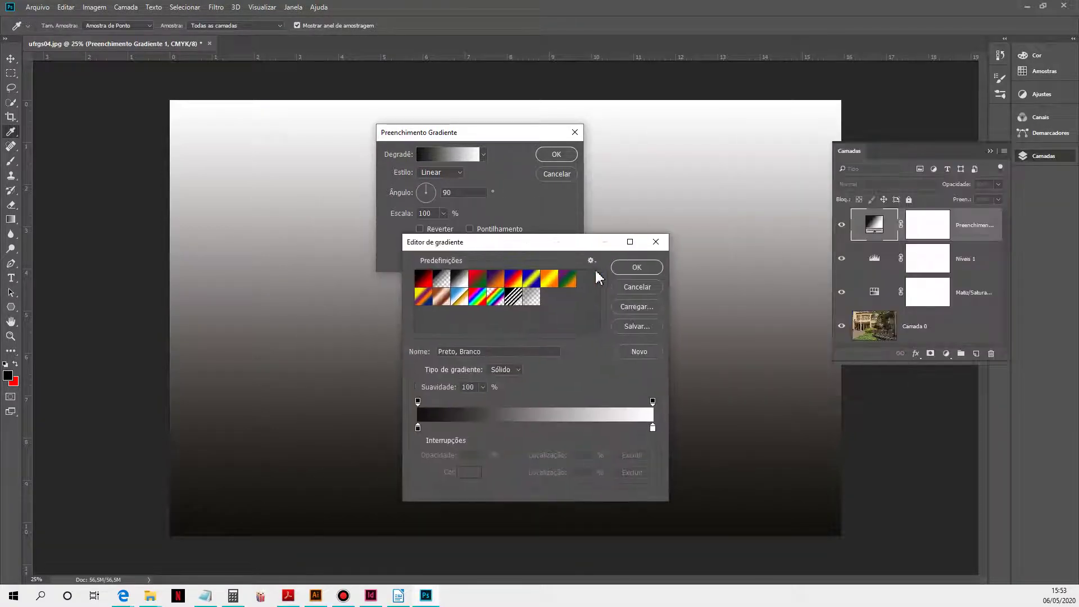
click(639, 289)
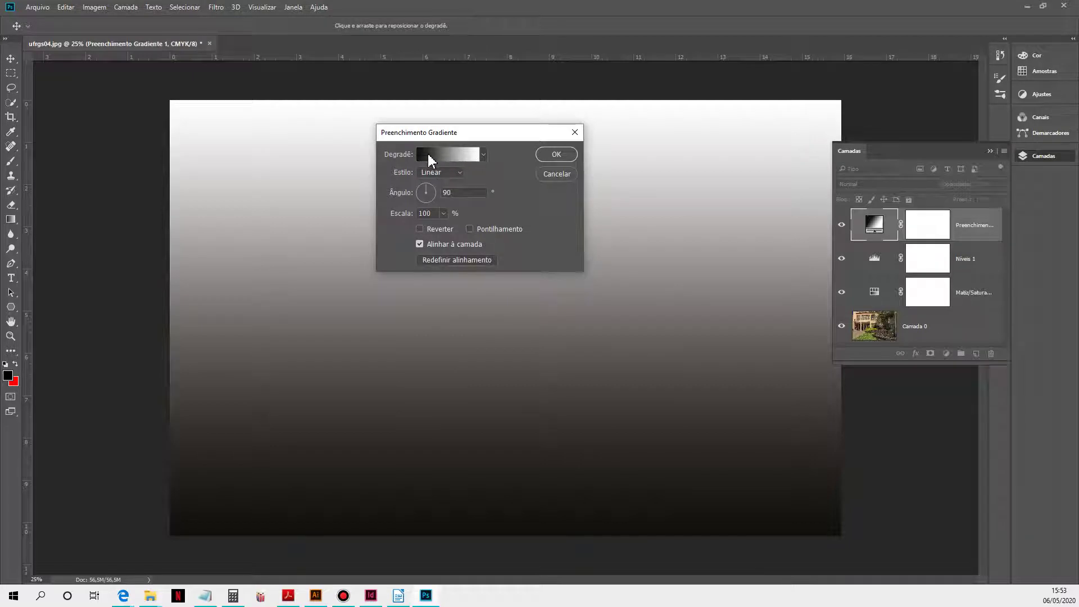
click(432, 158)
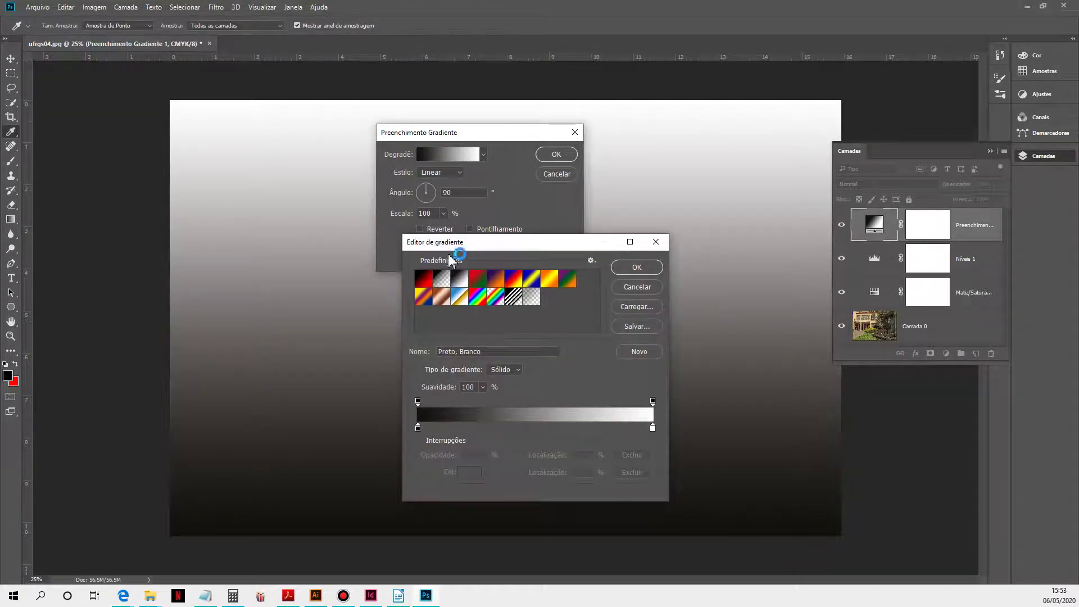
click(418, 430)
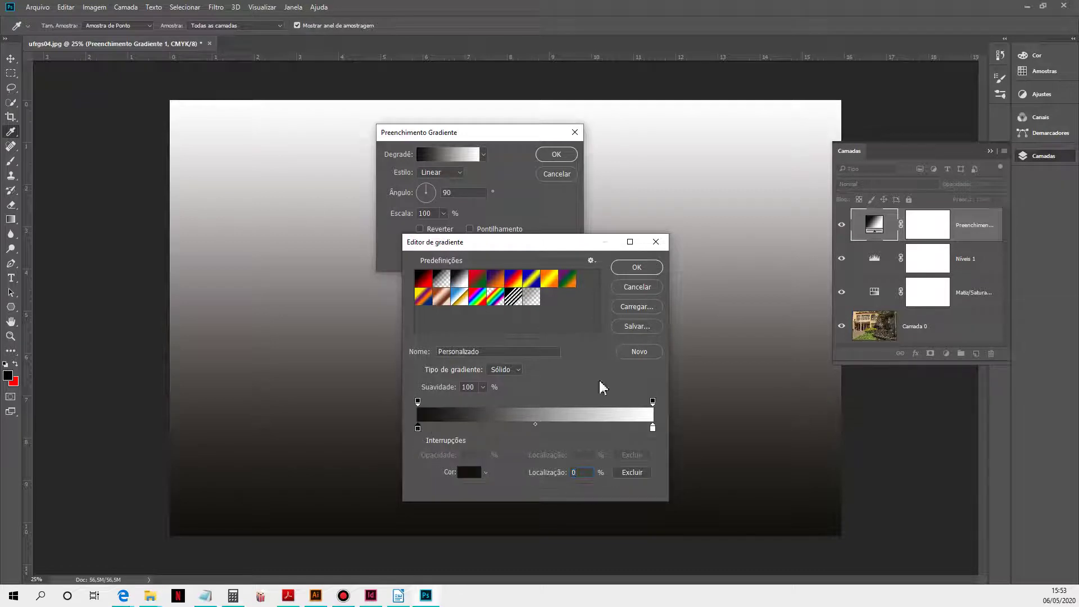
drag(764, 57, 717, 71)
drag(776, 147, 763, 94)
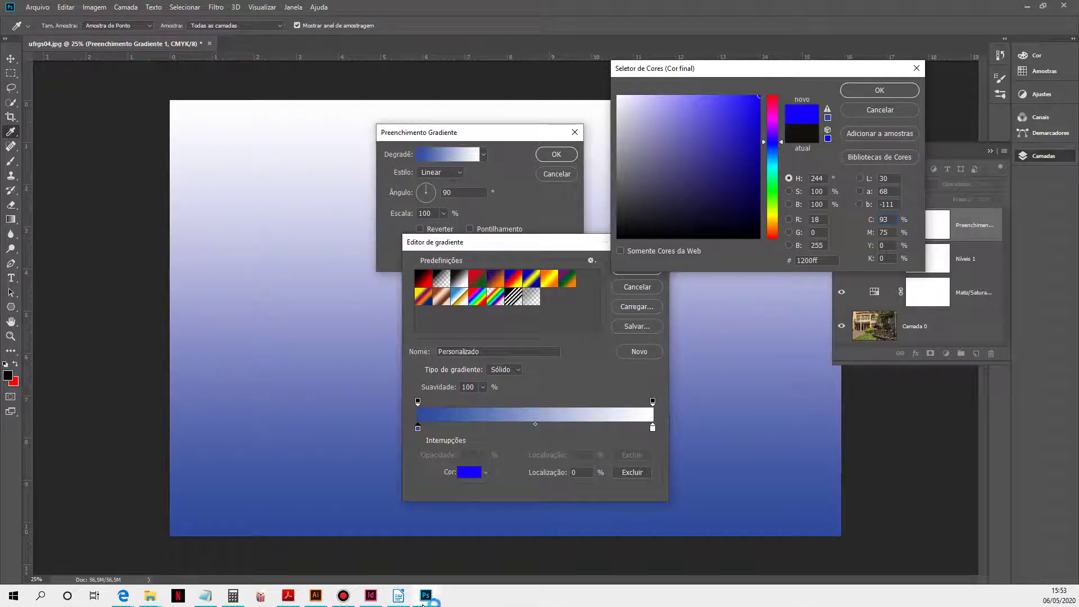
Switch to Illustrator and copy the blue hex code 2e3192 from the Logos UFRGS.ai document.
click(322, 598)
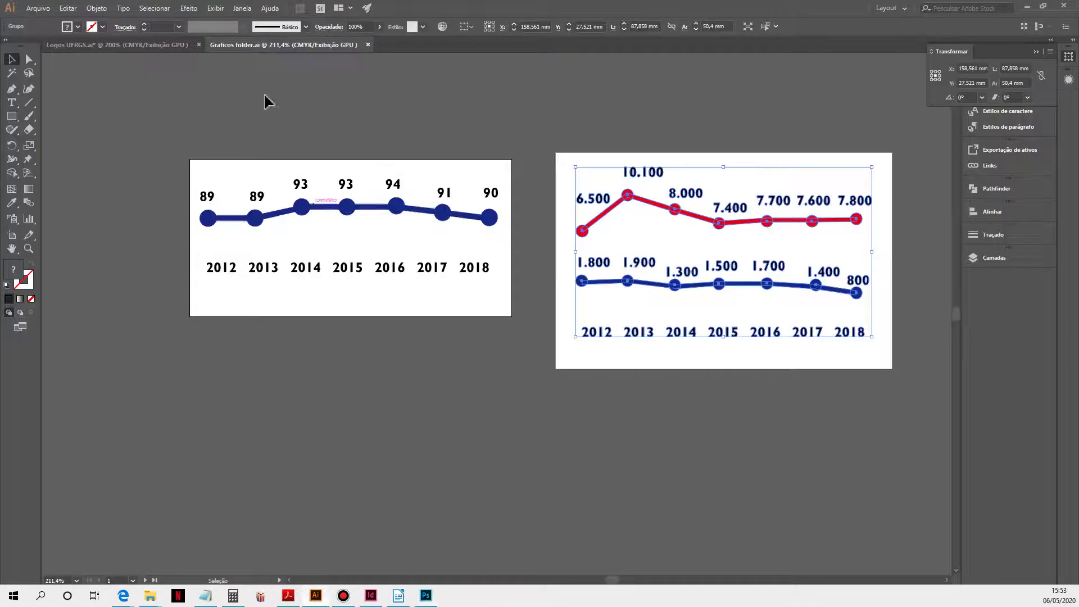
click(149, 48)
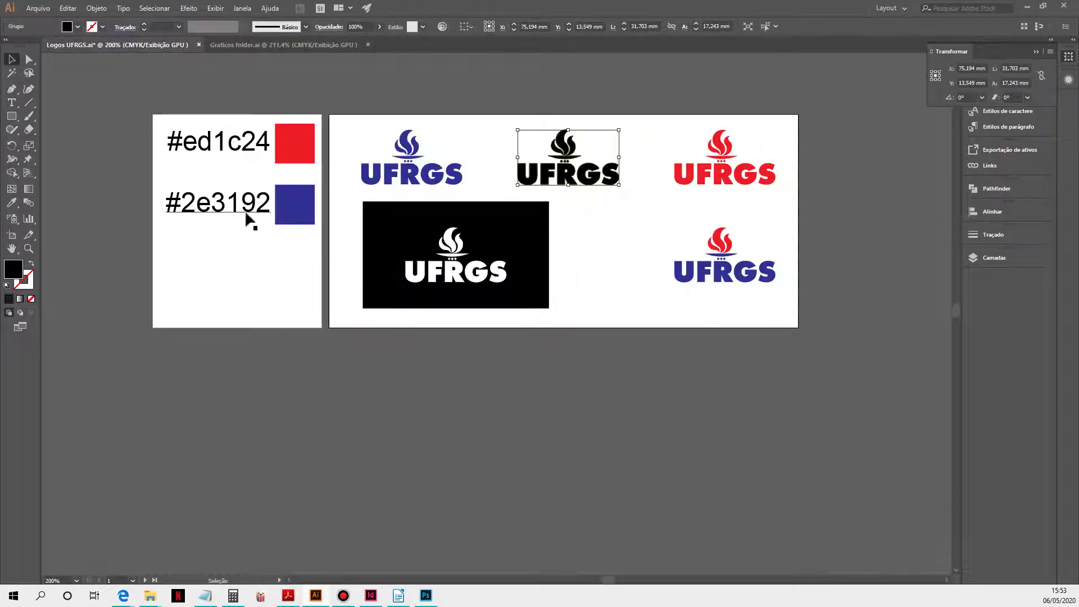
double_click(227, 204)
double_click(208, 204)
drag(184, 203, 282, 205)
key(ctrl+c)
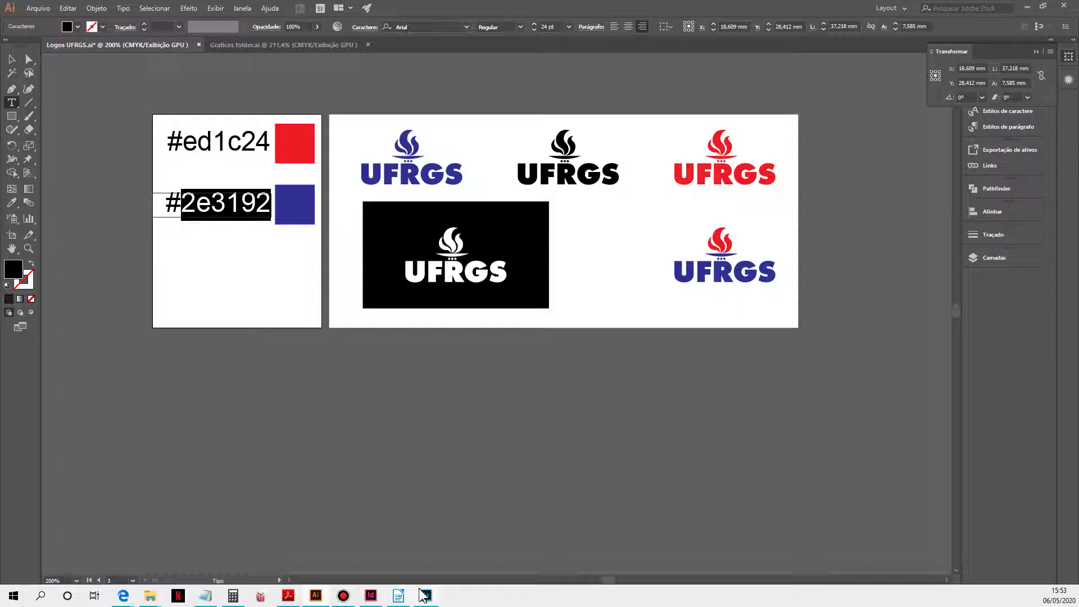
Switch to Photoshop and set the gradient's blue stop to the copied hex colour 2e3192.
click(425, 595)
drag(836, 260, 767, 262)
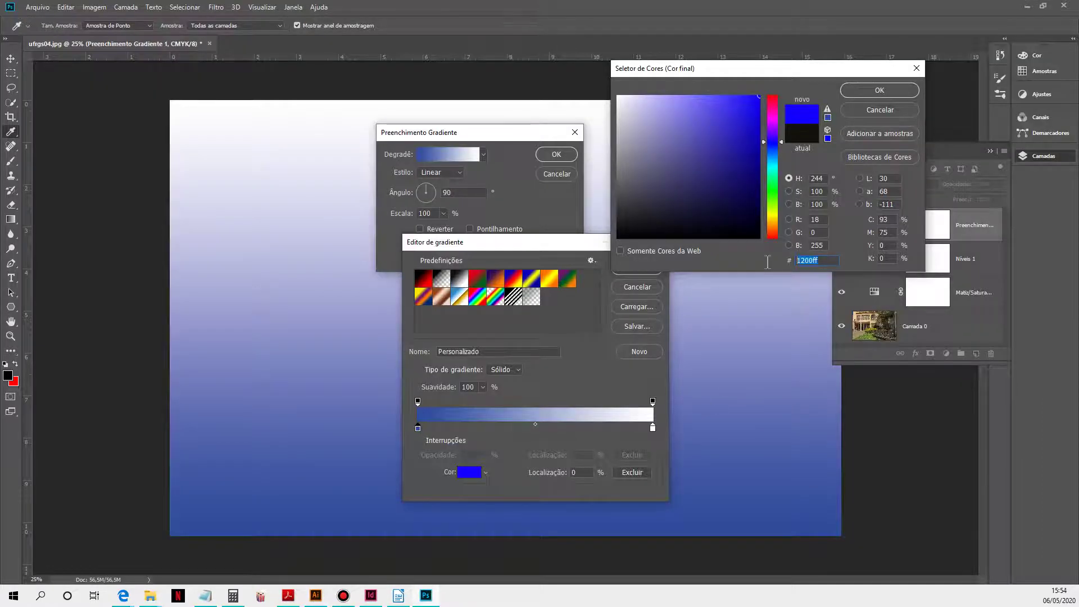
key(ctrl+v)
click(873, 91)
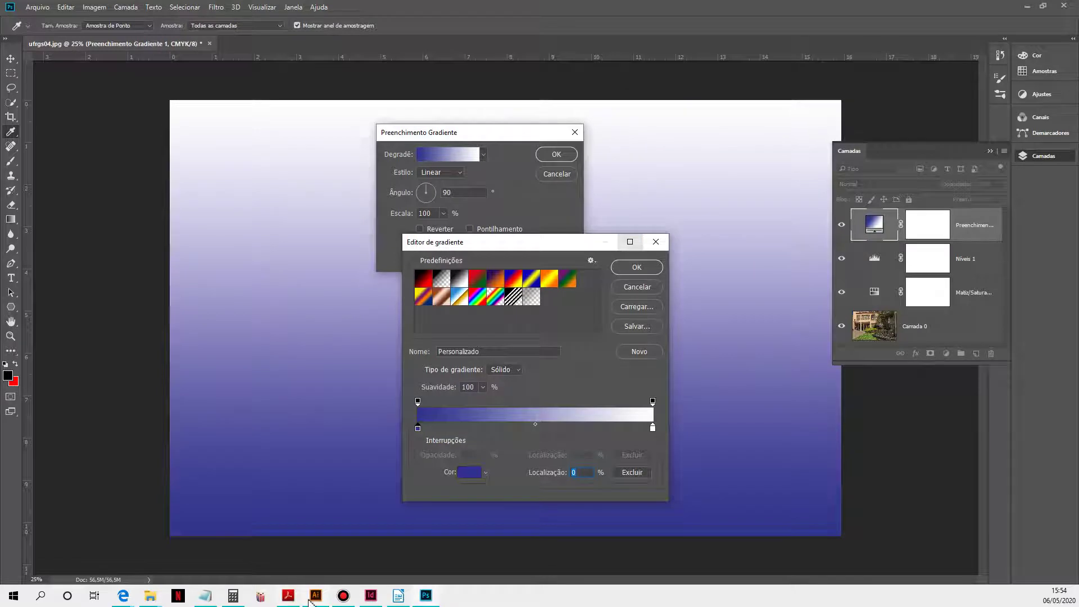
Switch to Illustrator and copy the red hex code ed1c24 from the Logos UFRGS.ai document.
click(315, 595)
triple_click(203, 140)
drag(183, 141, 276, 145)
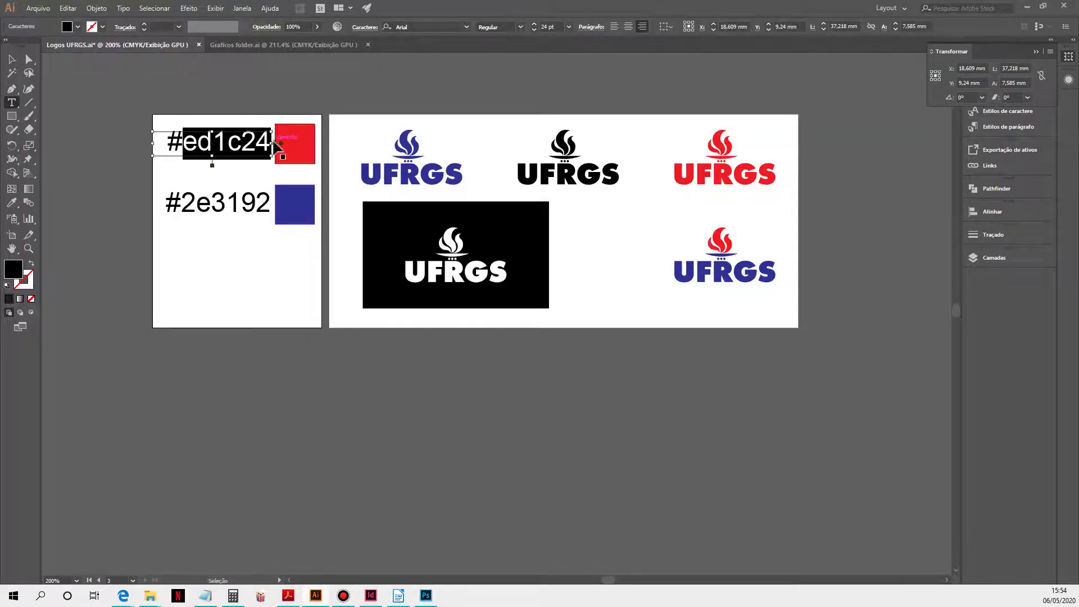
Switch to Photoshop and set the gradient's white stop at 100% to the copied hex colour ed1c24.
click(425, 595)
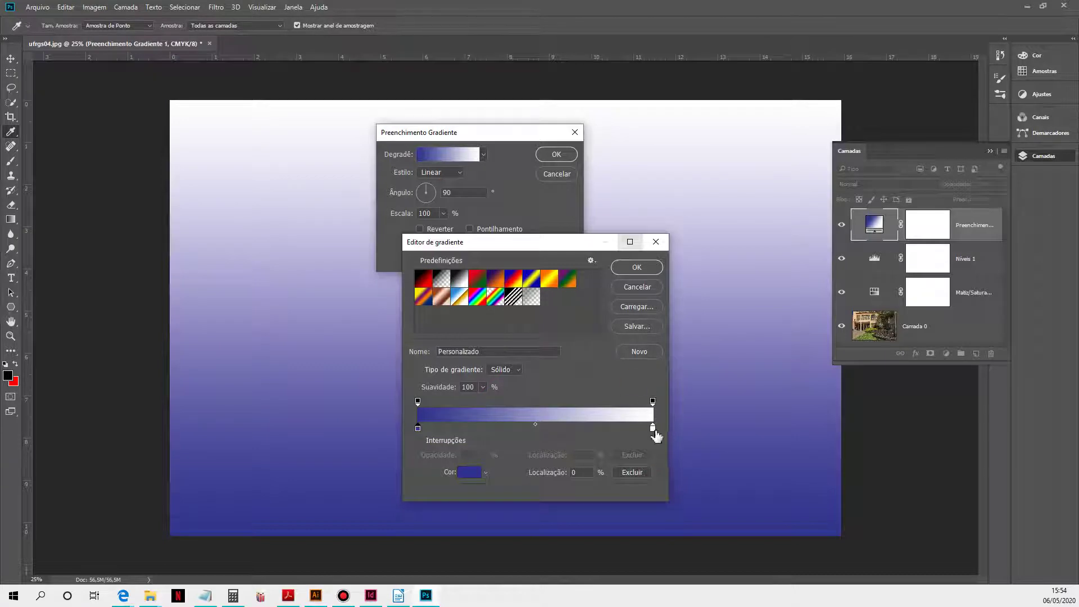
click(652, 428)
click(466, 475)
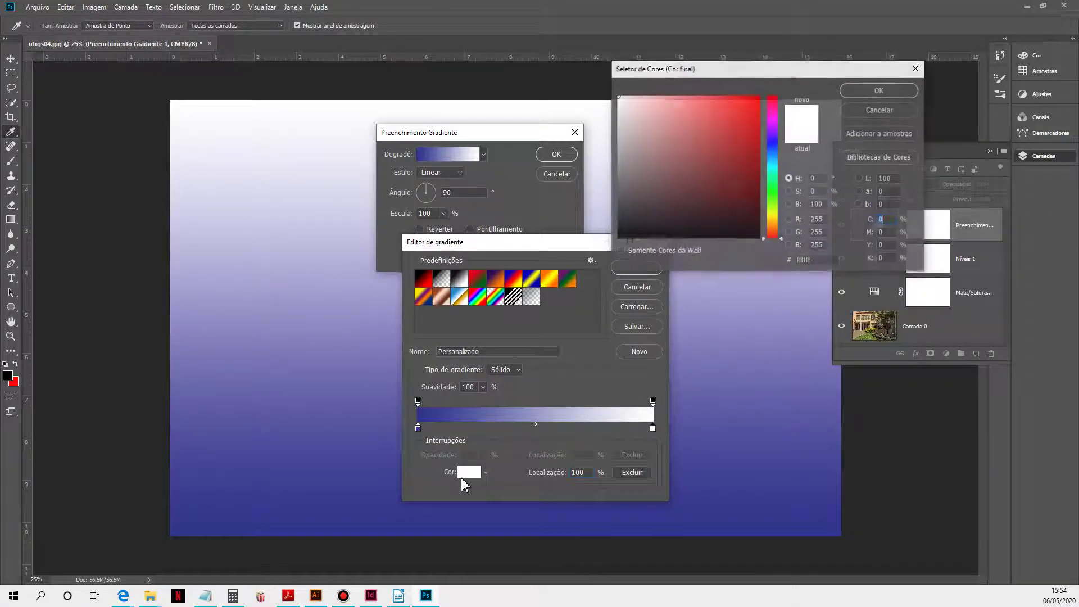
key(ctrl+v)
click(871, 92)
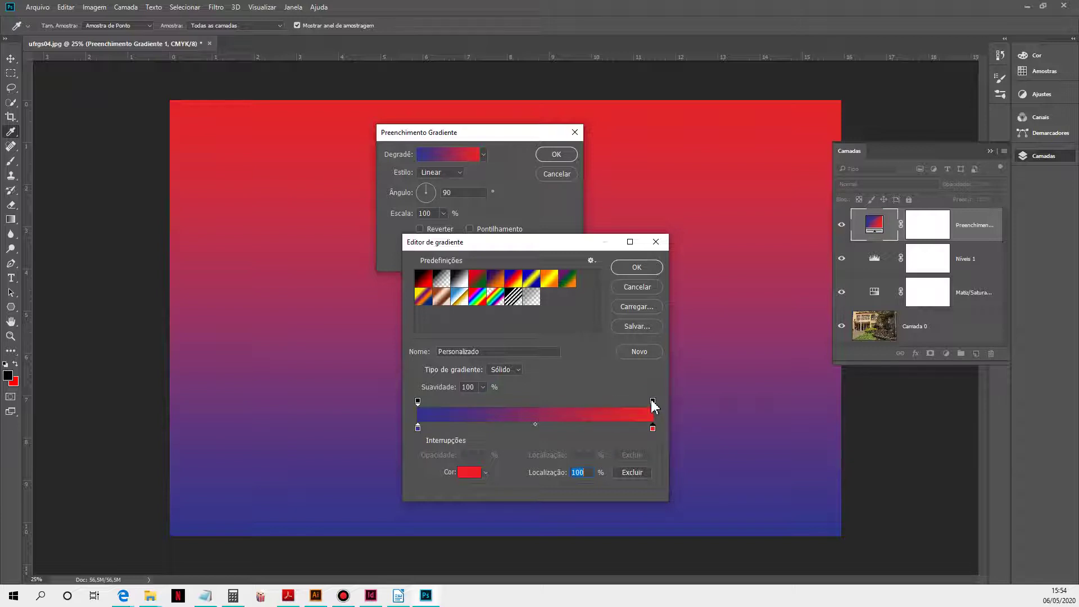
Set the opacity stop at the gradient's red end to 0% and accept the gradient.
click(418, 402)
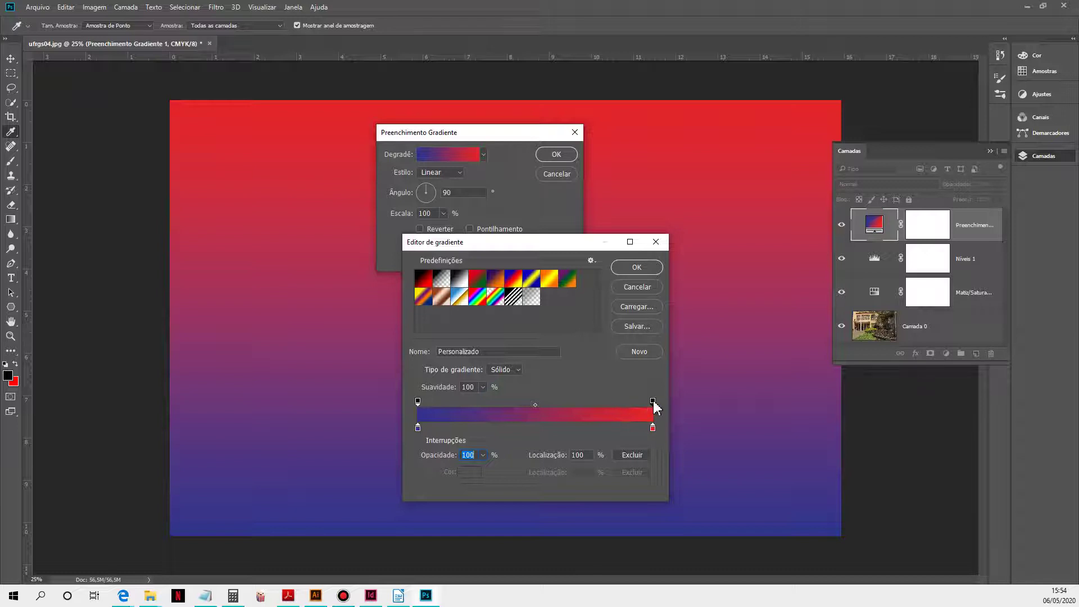
text(0)
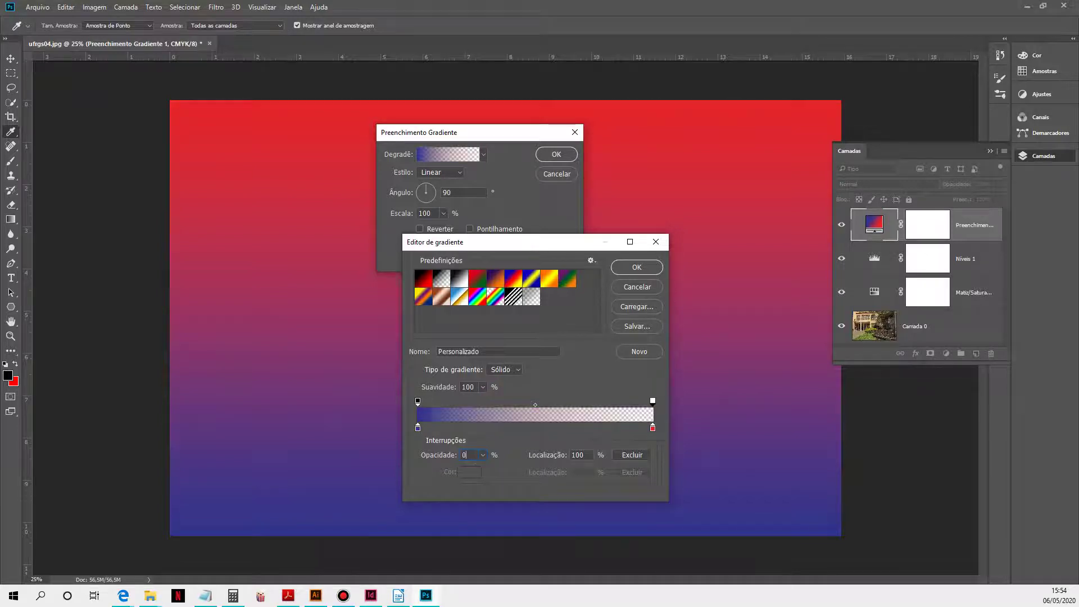
key(Return)
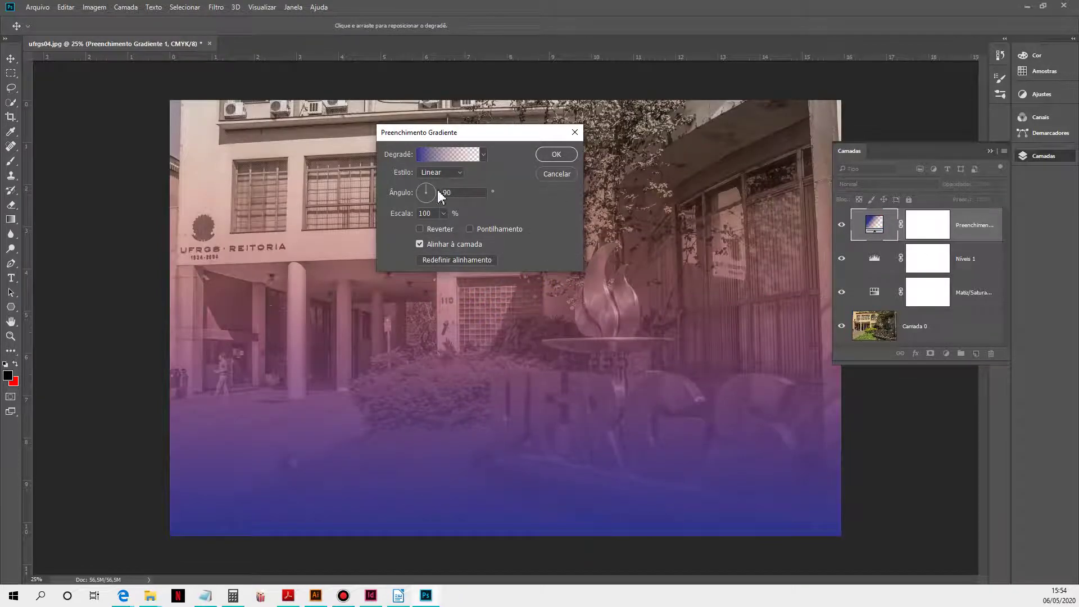
Set the opacity stop at the gradient's red end to 100% and apply the blue-to-red gradient fill.
click(450, 158)
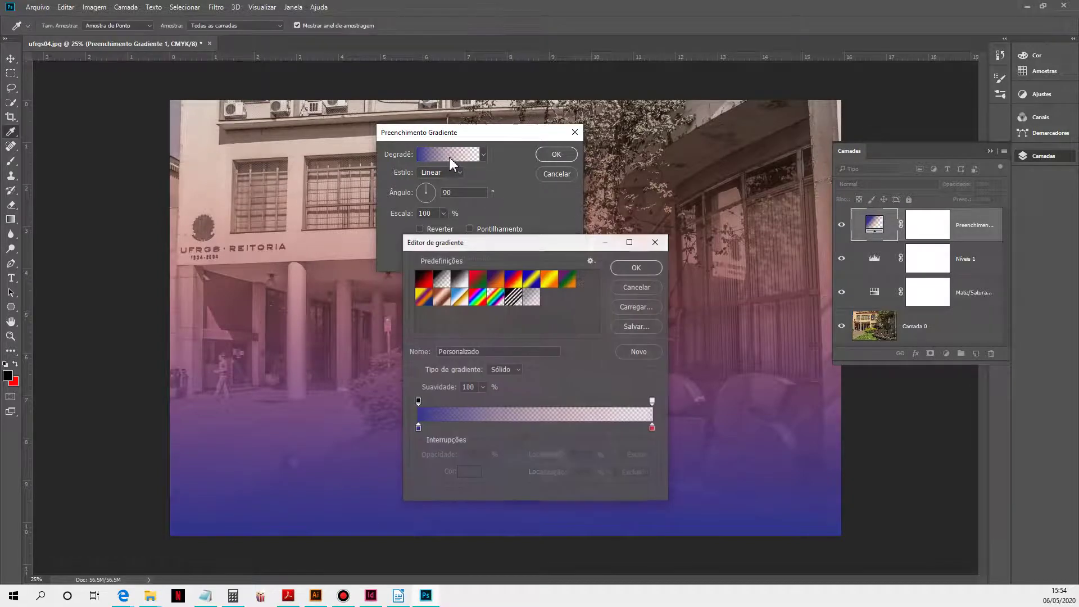
click(651, 400)
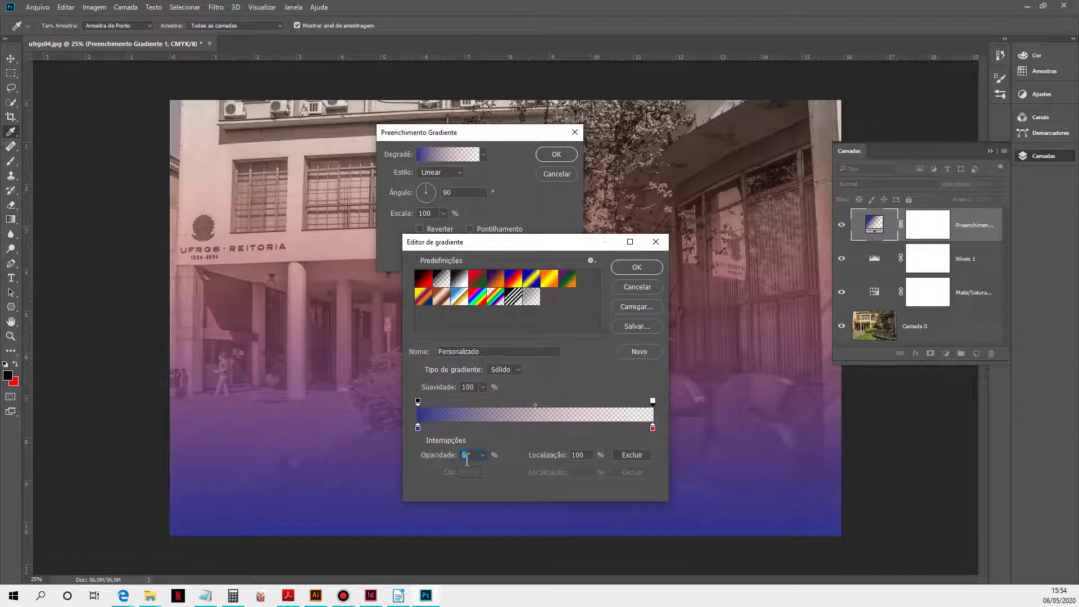
text(100)
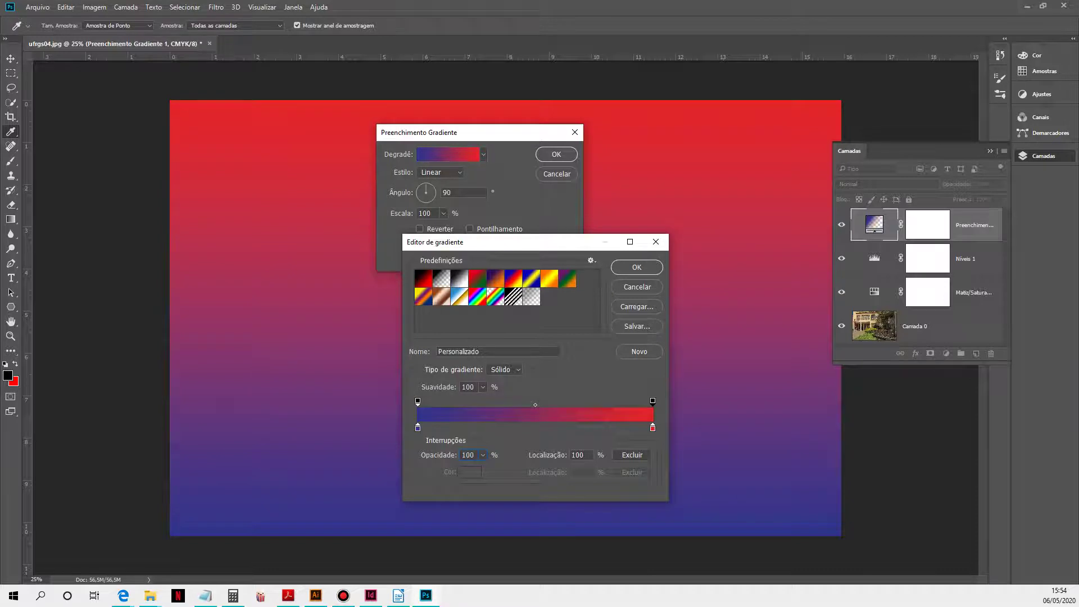
key(Return)
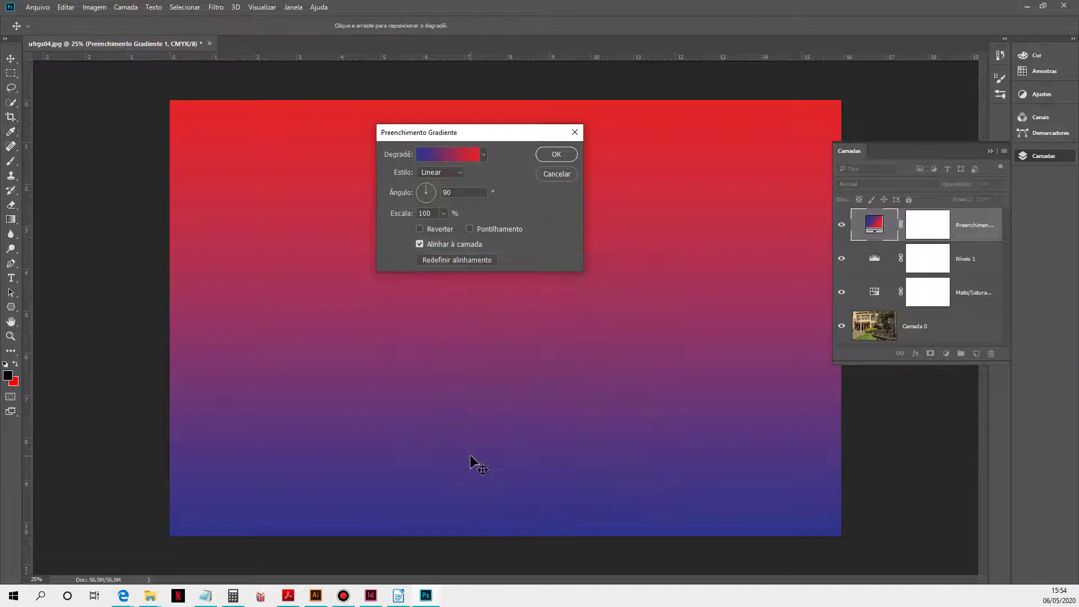
click(557, 154)
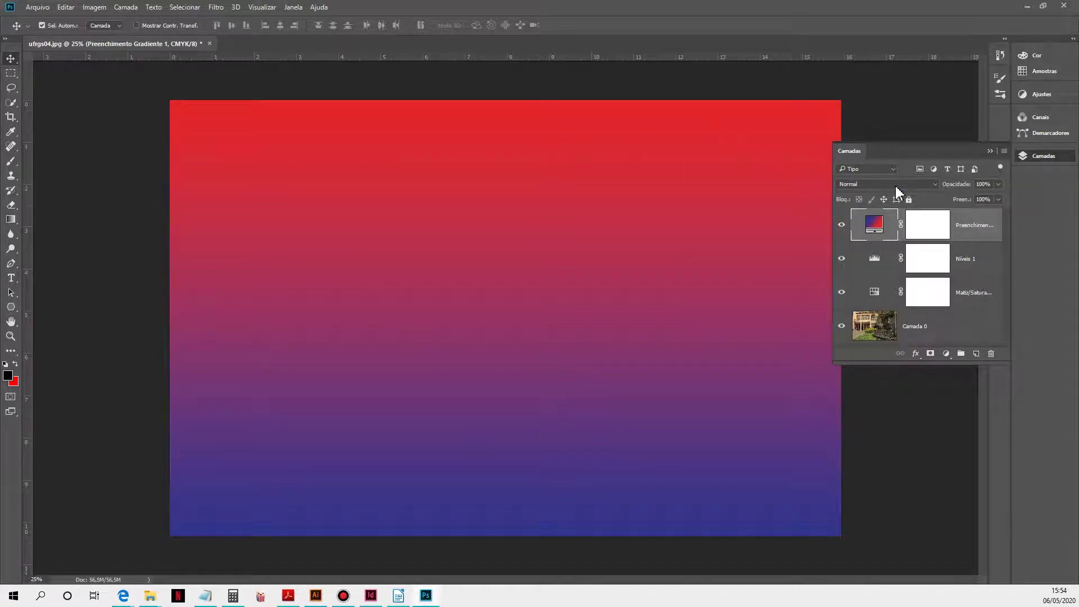
Try the gradient fill layer at about 59% opacity, and return it to 100%.
click(998, 184)
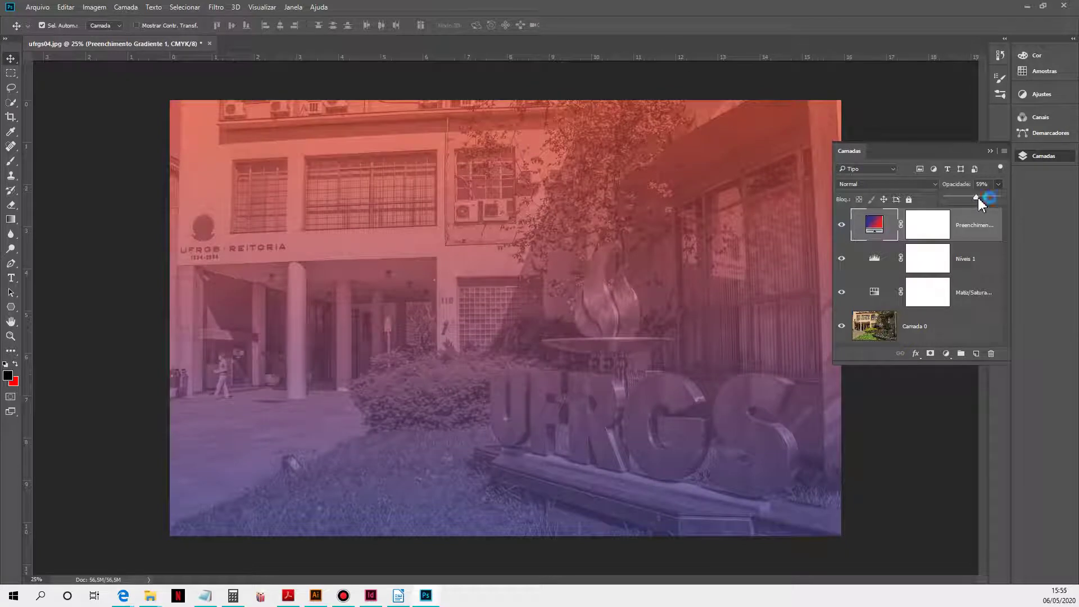
drag(980, 197, 1012, 200)
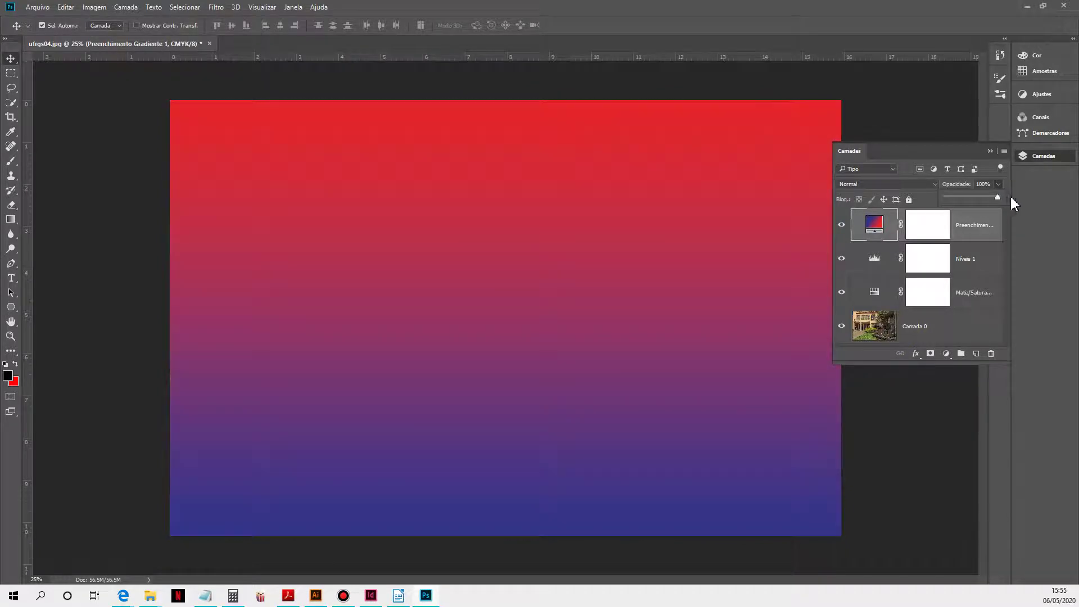
Compare the Luz Indireta and Sobrepor blend modes on the gradient fill layer and keep Sobrepor.
click(937, 186)
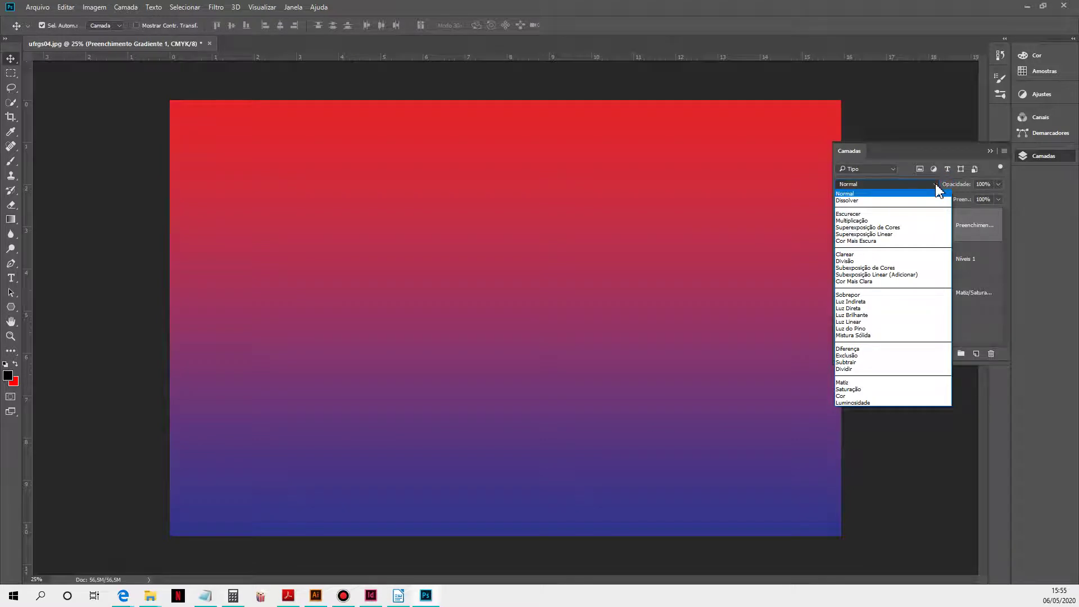
click(879, 301)
click(915, 186)
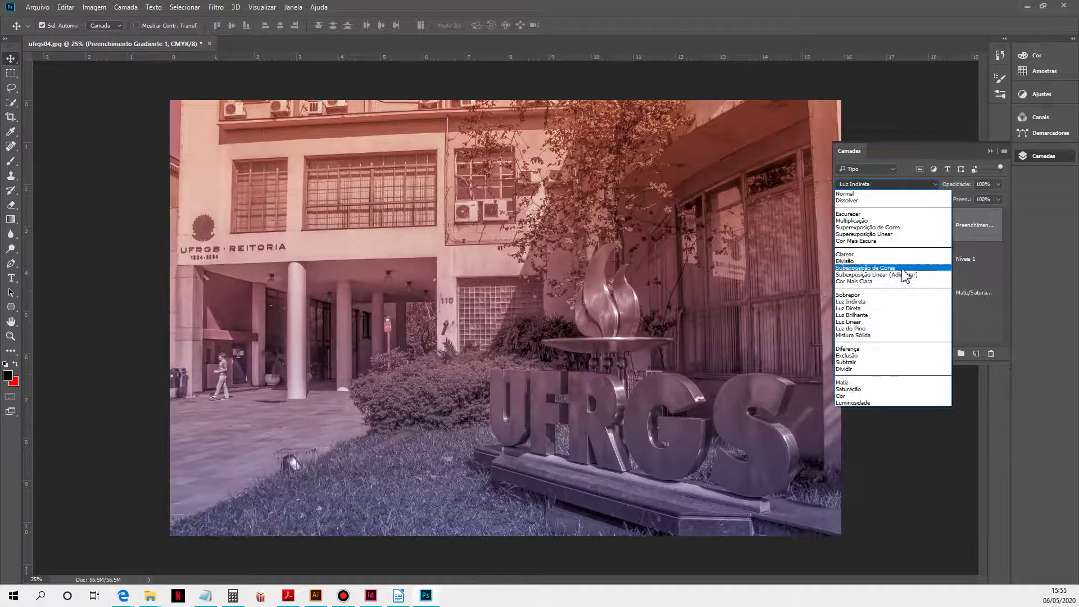
click(895, 300)
click(893, 186)
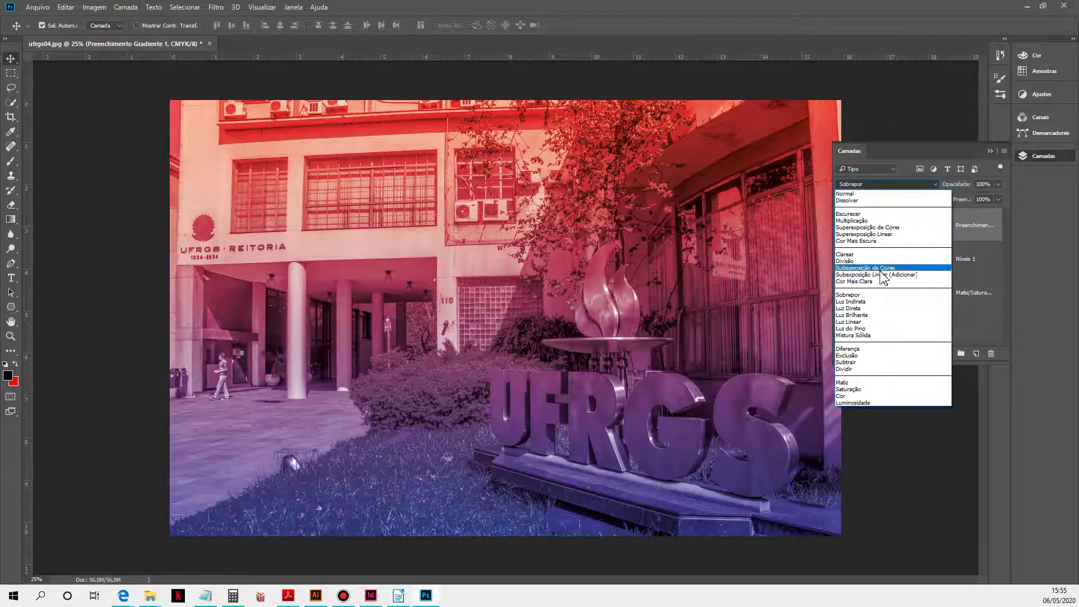
click(865, 302)
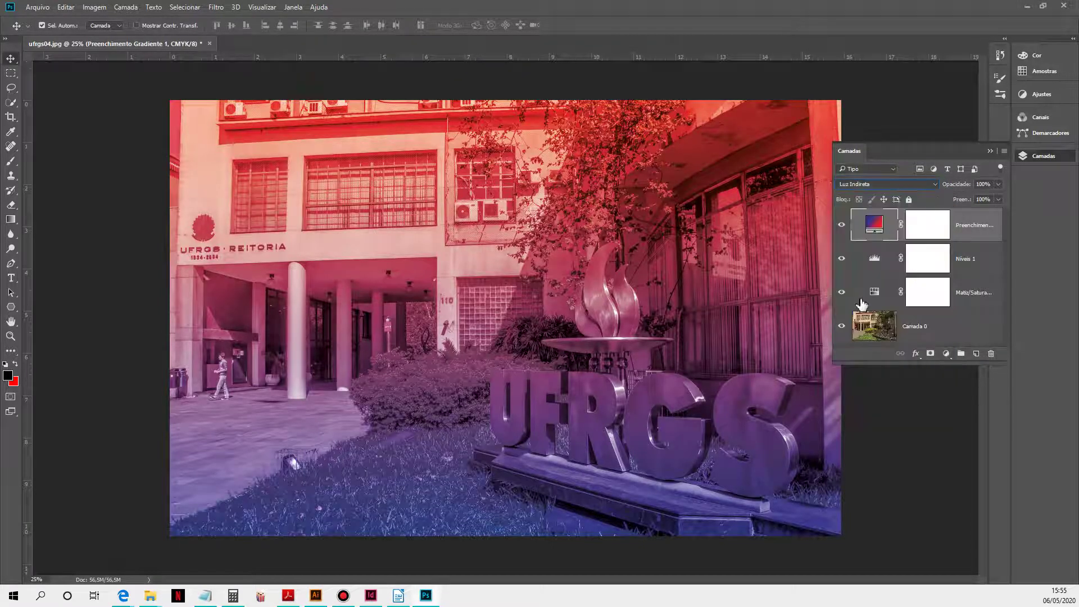
click(888, 184)
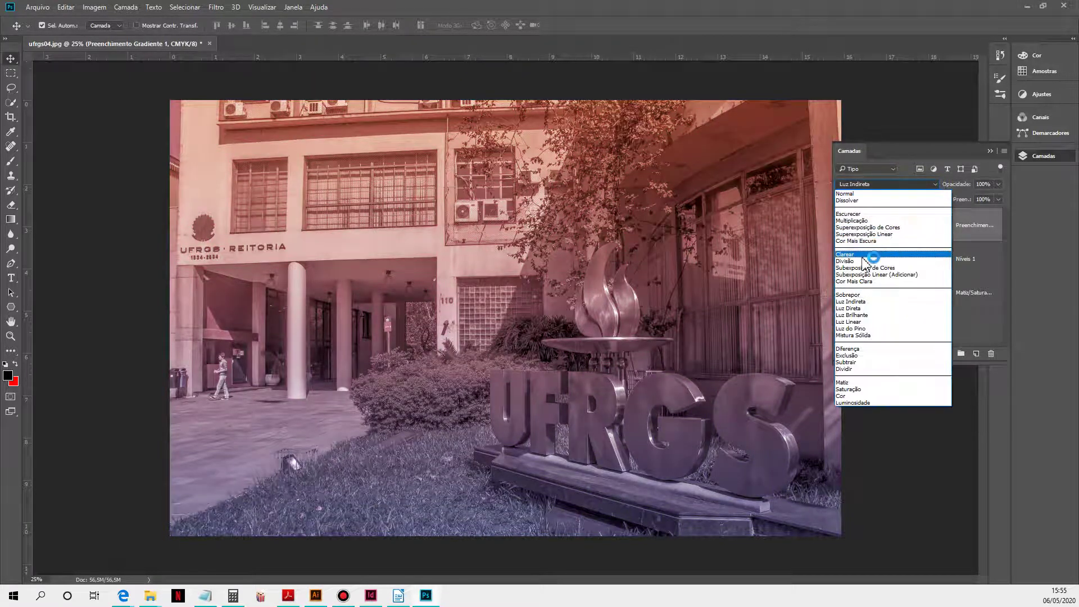
click(860, 295)
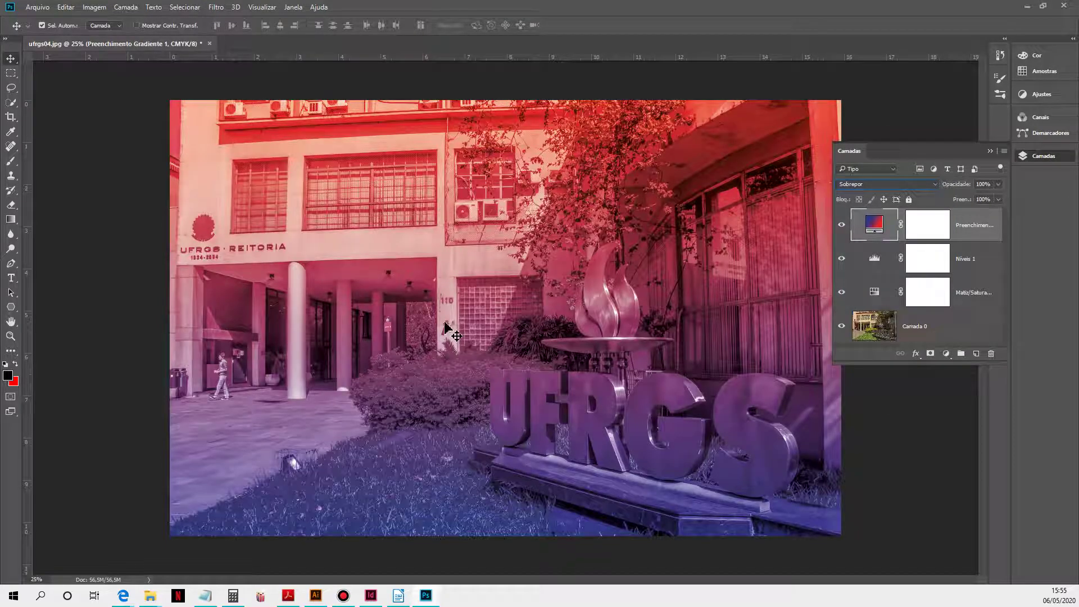
Prepare to save the blended photo as a JPEG copy in the Fotos UFRGS folder.
click(38, 7)
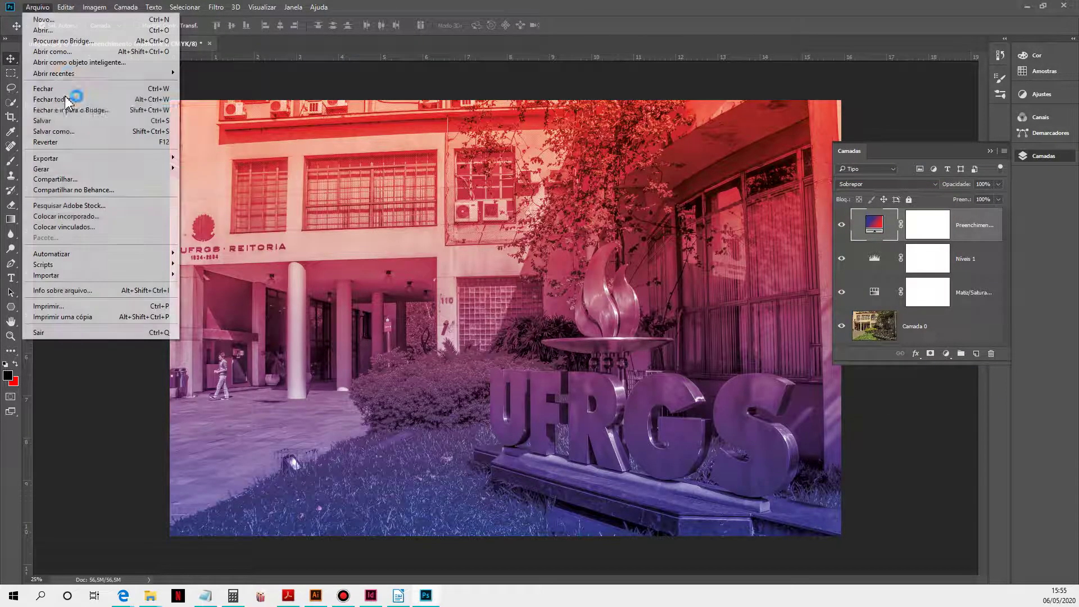
click(72, 133)
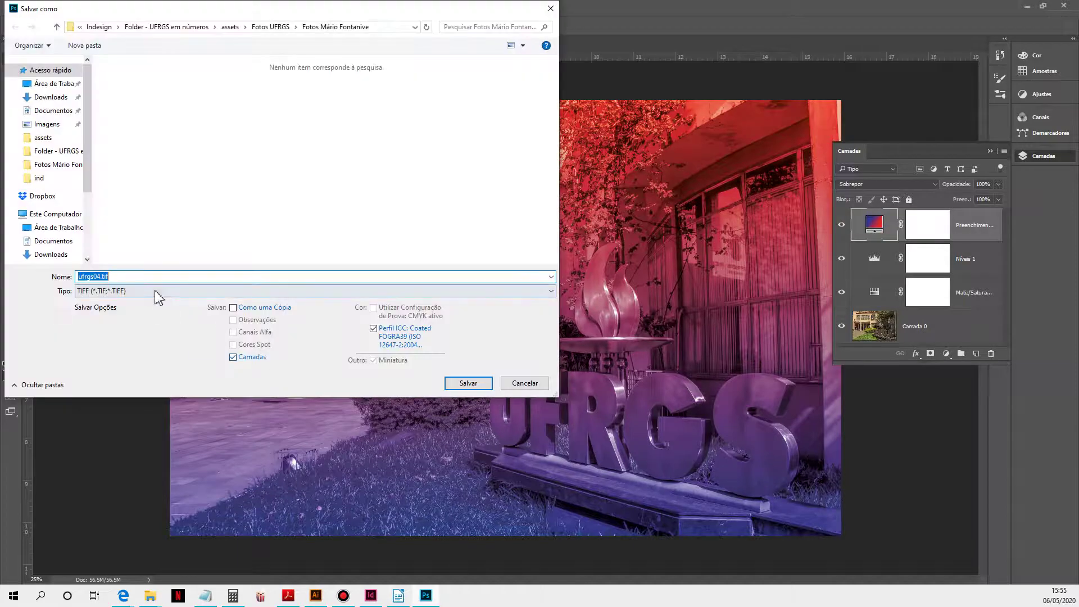
click(159, 291)
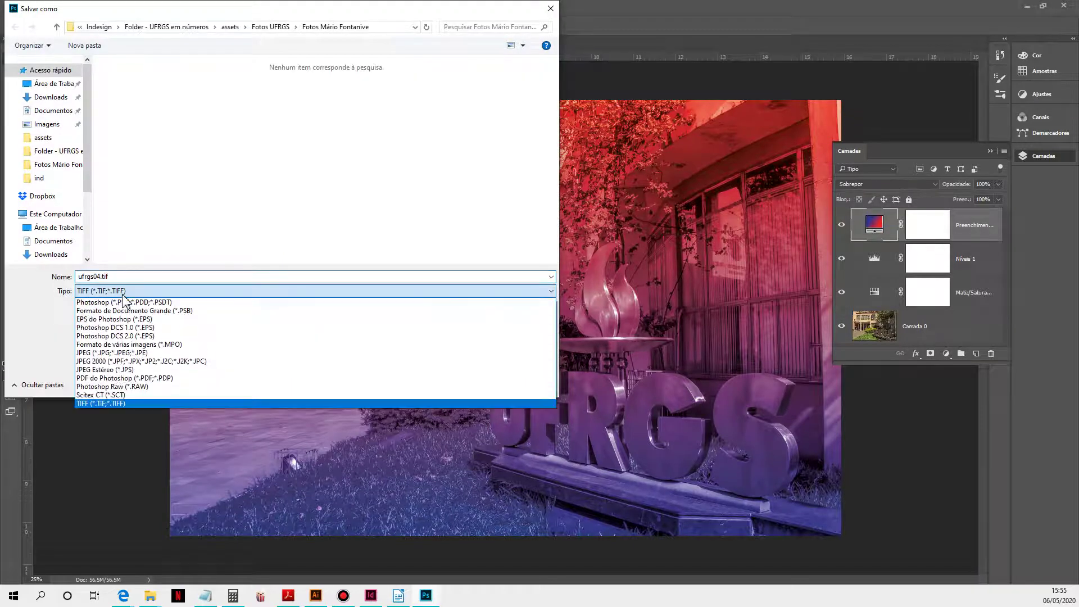
click(113, 347)
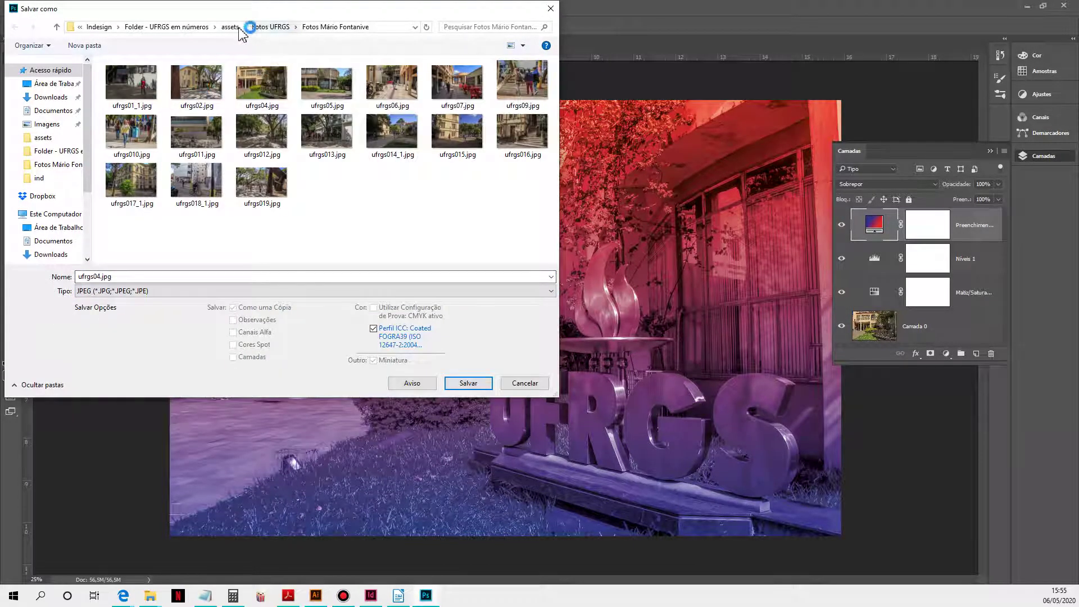
double_click(137, 78)
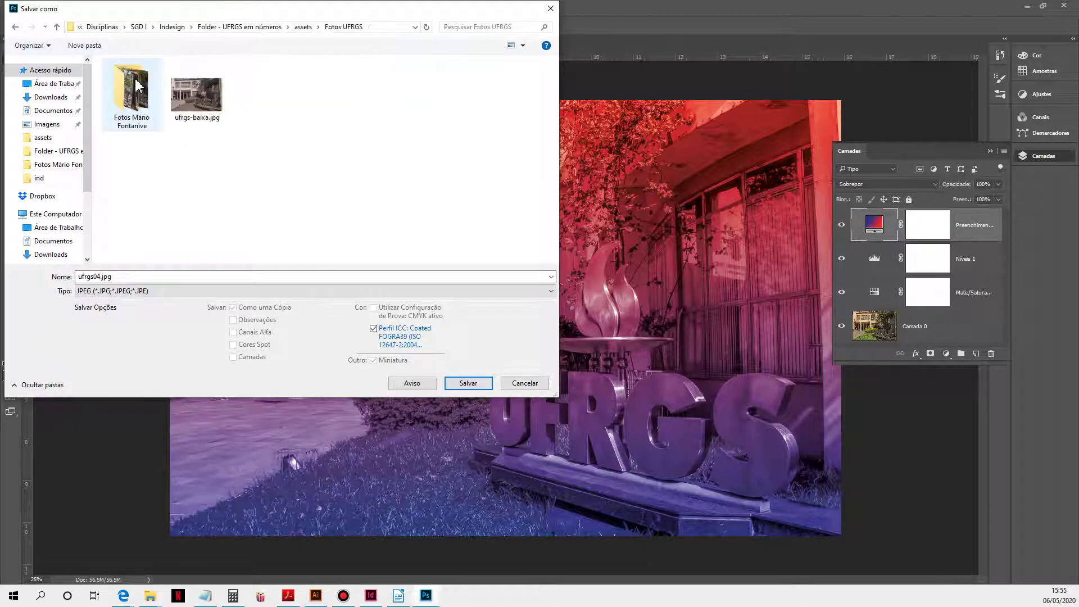
Name the copy by extending ufrgs-baixa with a suffix starting "-co", and save it as a baseline standard JPEG at quality 1.
click(193, 96)
double_click(111, 276)
click(114, 276)
text(-co)
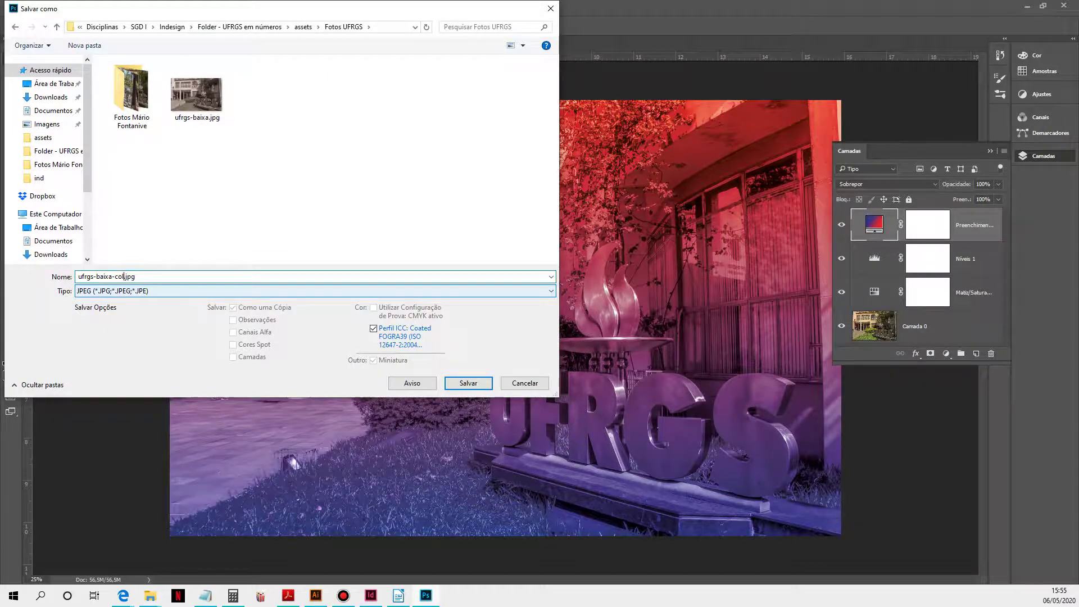
key(Return)
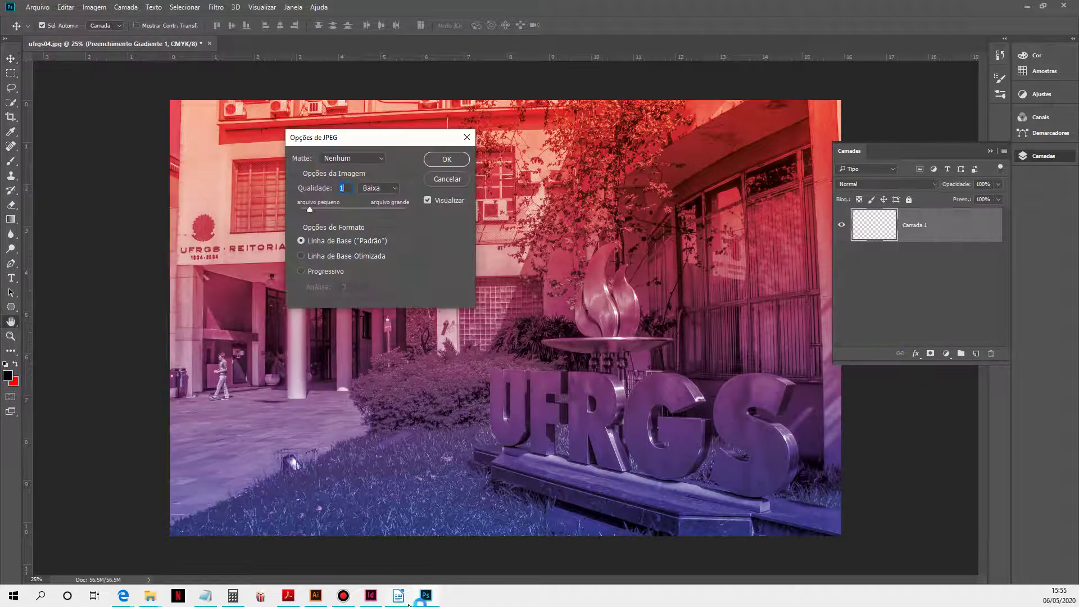
click(454, 162)
Switch to InDesign and place the coloured UFRGS photo at full size over the leaflet's first page.
click(371, 599)
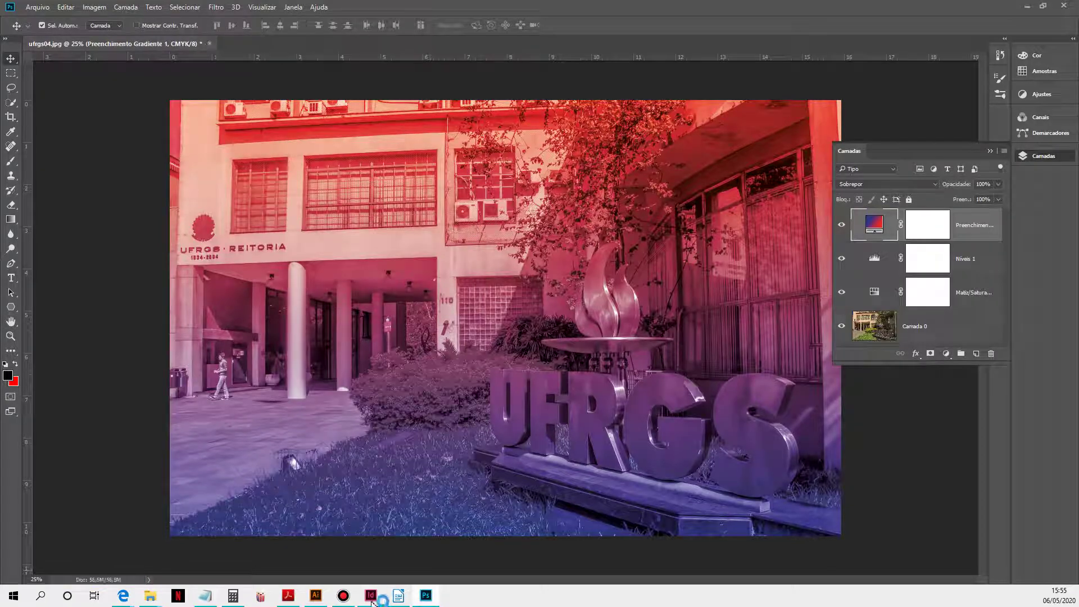
click(37, 7)
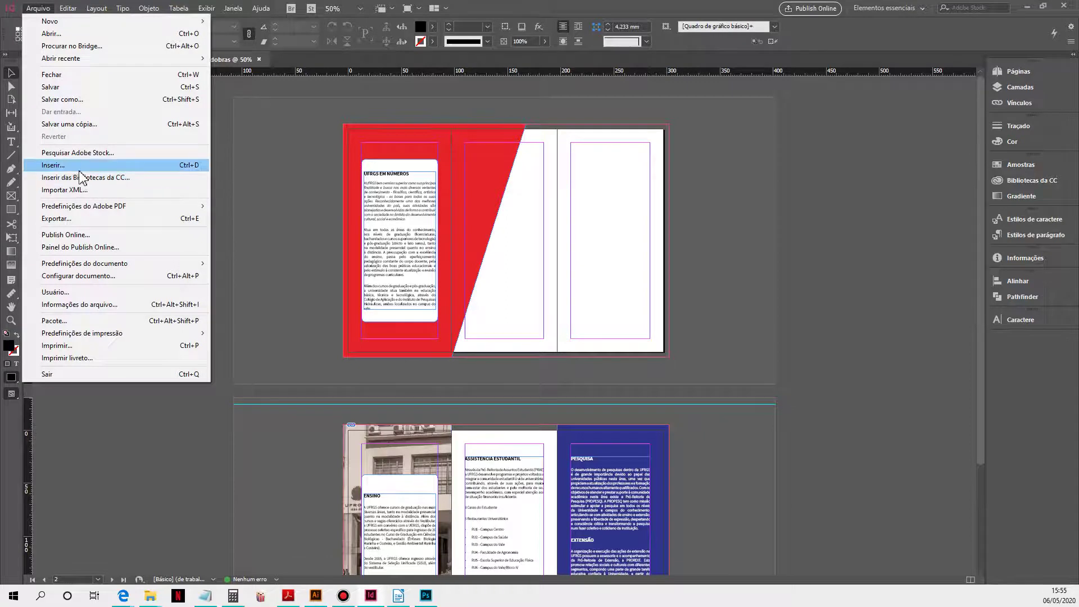
click(63, 165)
click(611, 241)
click(796, 458)
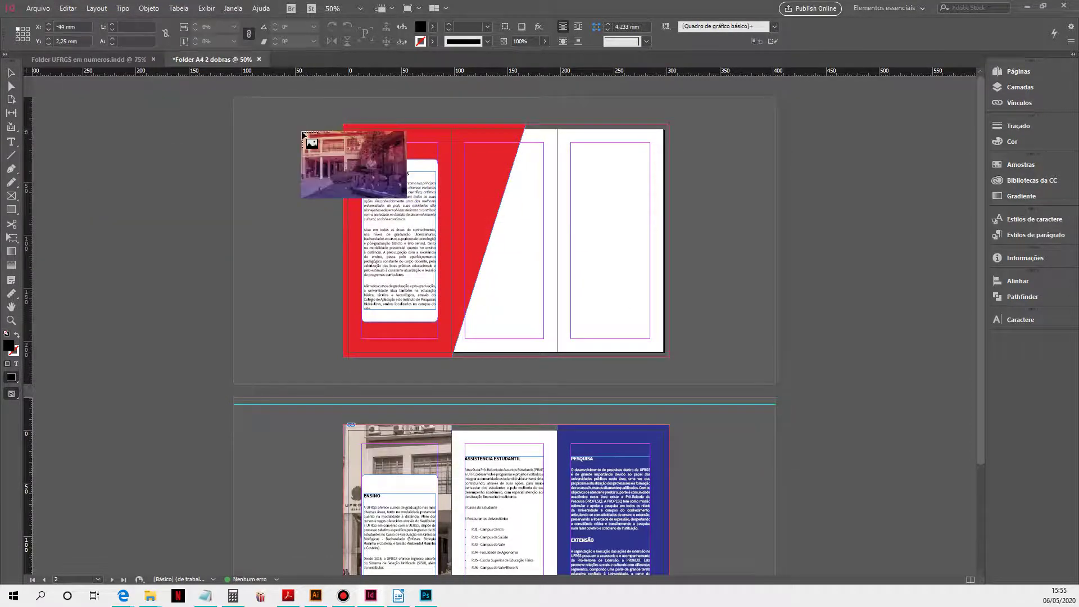
click(301, 130)
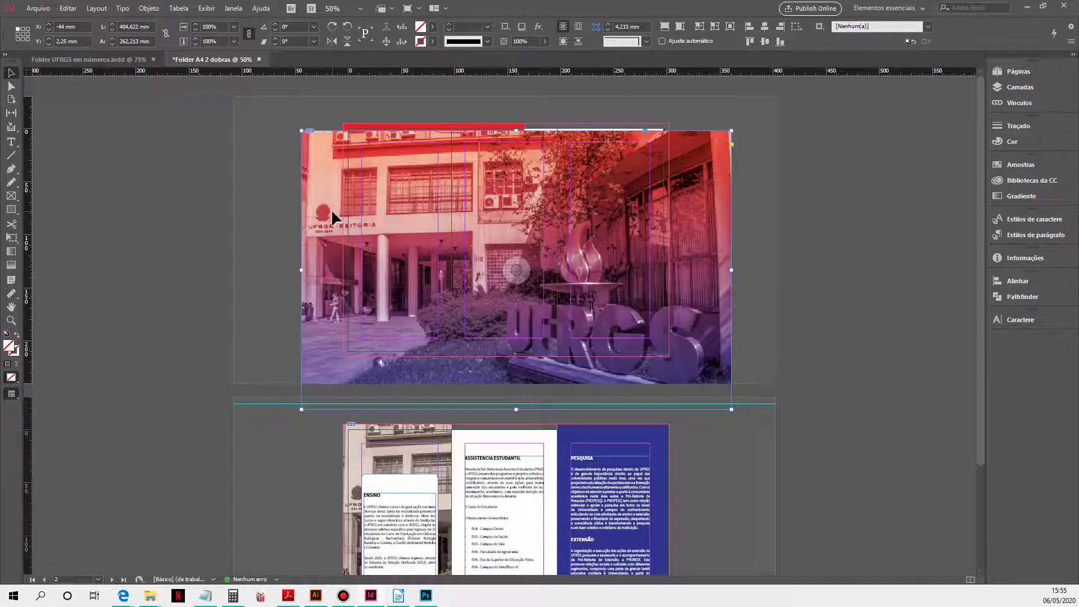
Send the coloured photo behind the red shape and crop its frame to the bleed, about 232.75 by 220 mm.
key(ctrl+shift+bracketleft)
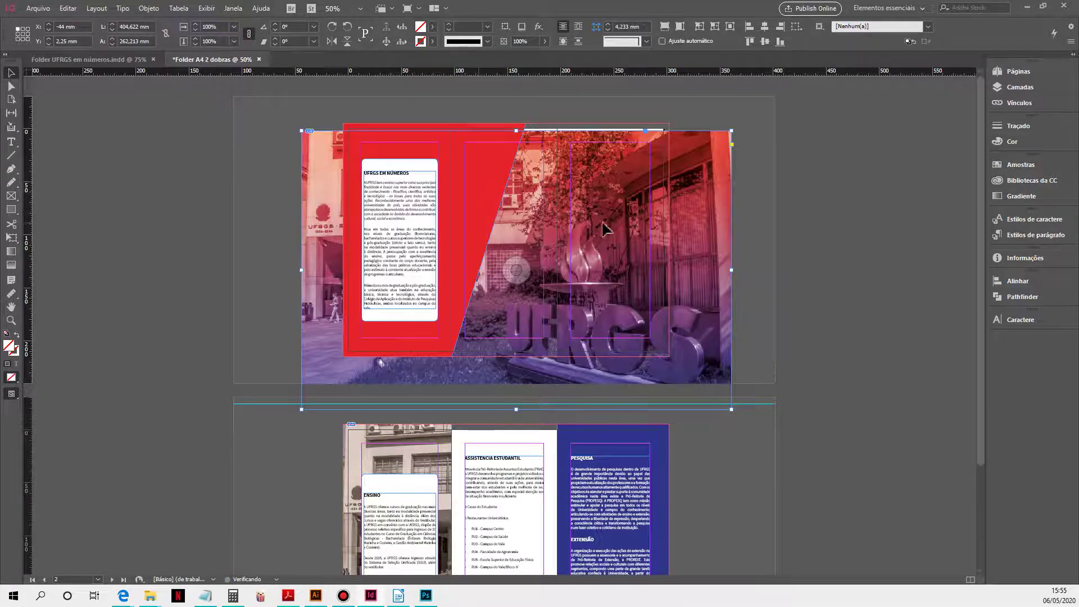
drag(643, 276, 635, 268)
drag(728, 401, 668, 354)
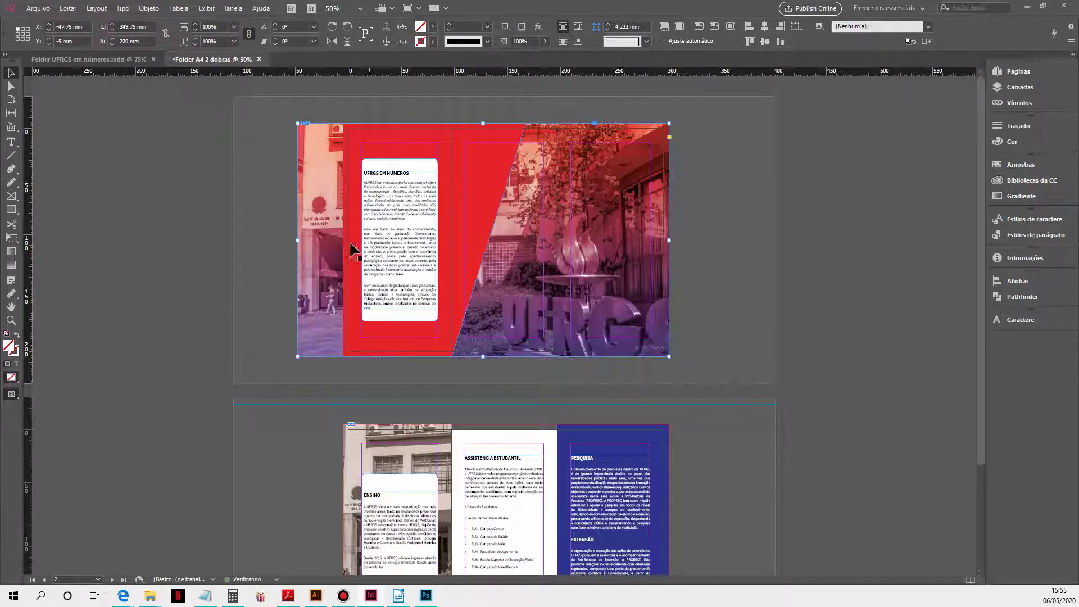
drag(303, 240, 421, 240)
Scale the photo inside its frame to about 84% and reposition it to fill the area beside the red shape.
drag(545, 240, 538, 229)
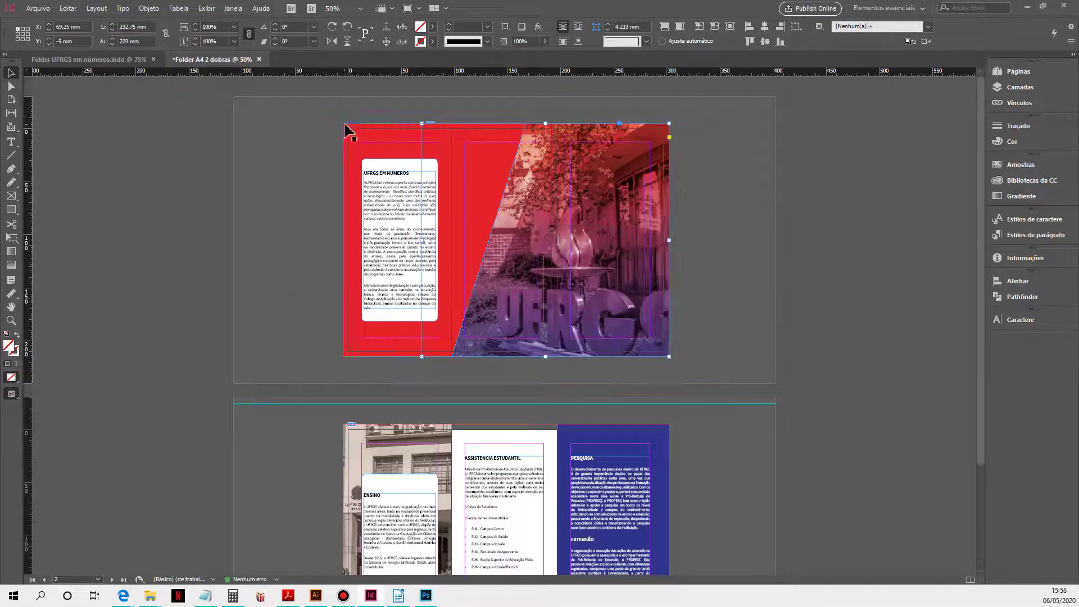
double_click(631, 204)
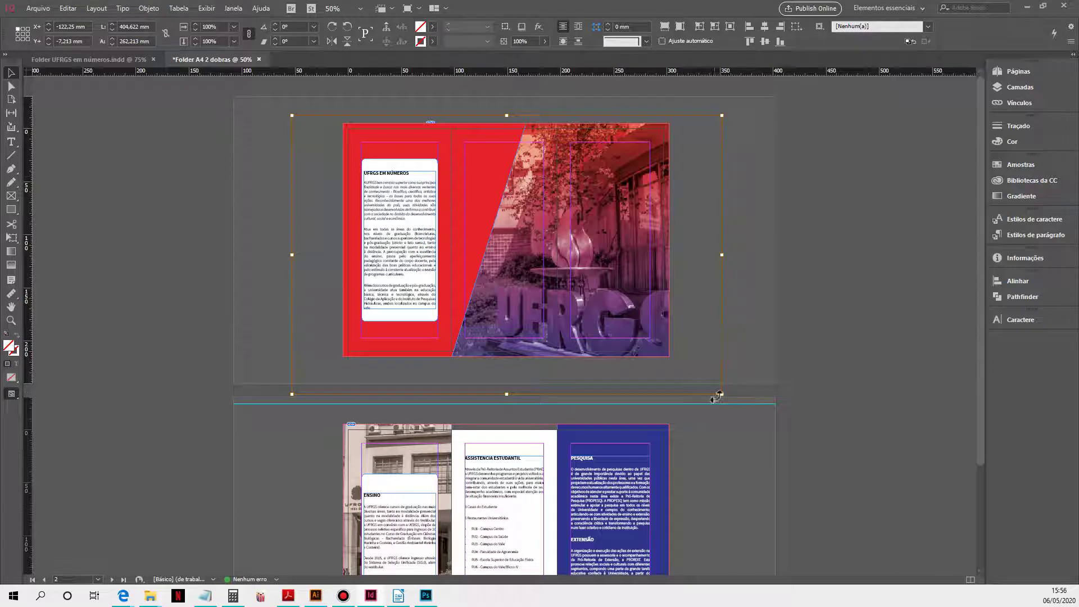
drag(723, 395, 662, 332)
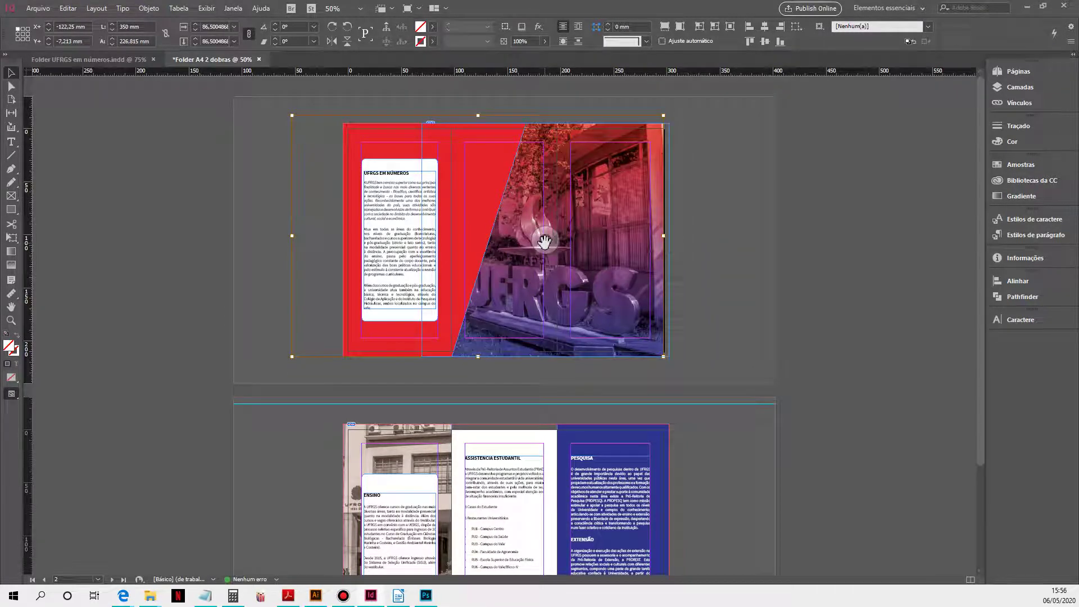
drag(292, 116, 303, 123)
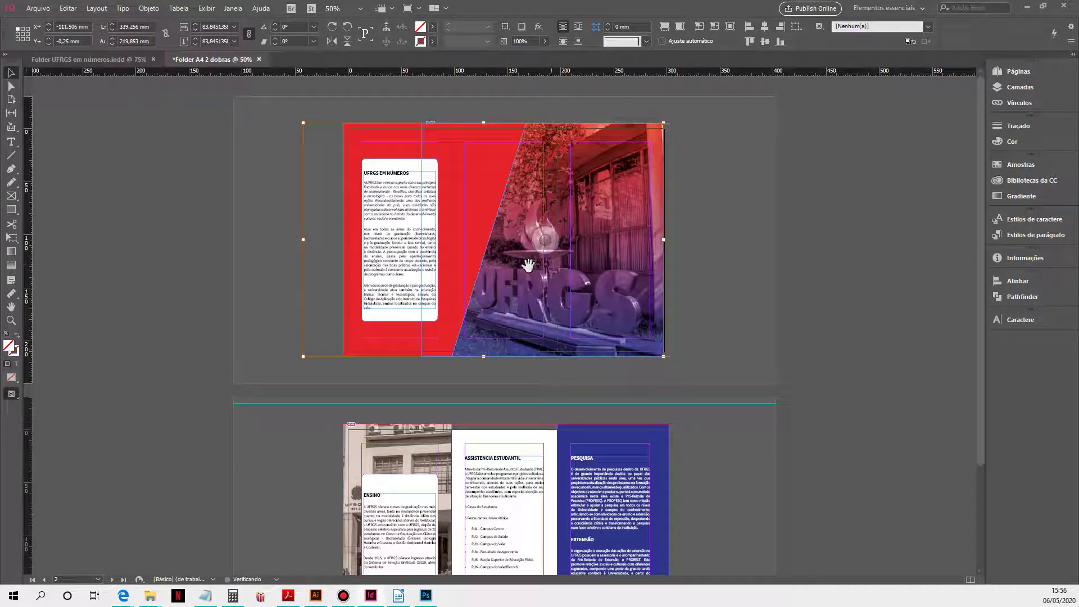
mouse_move(548, 248)
mouse_down()
mouse_move(568, 241)
mouse_move(546, 240)
mouse_move(555, 241)
mouse_up()
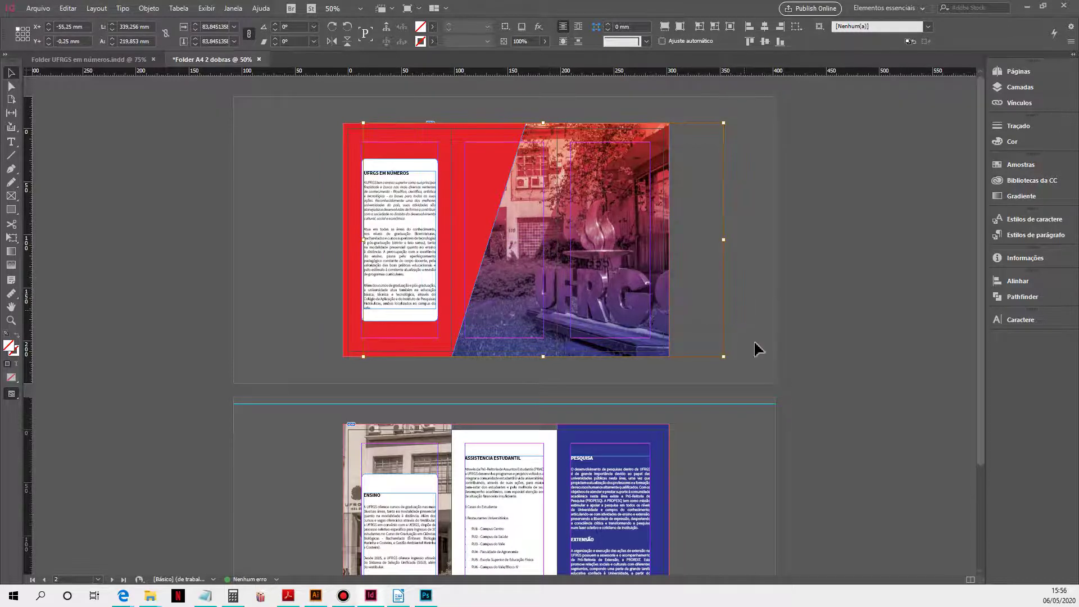
Preview the page without guides and shift the photo slightly left within its frame to show more of the UFRGS sign.
click(747, 416)
key(w)
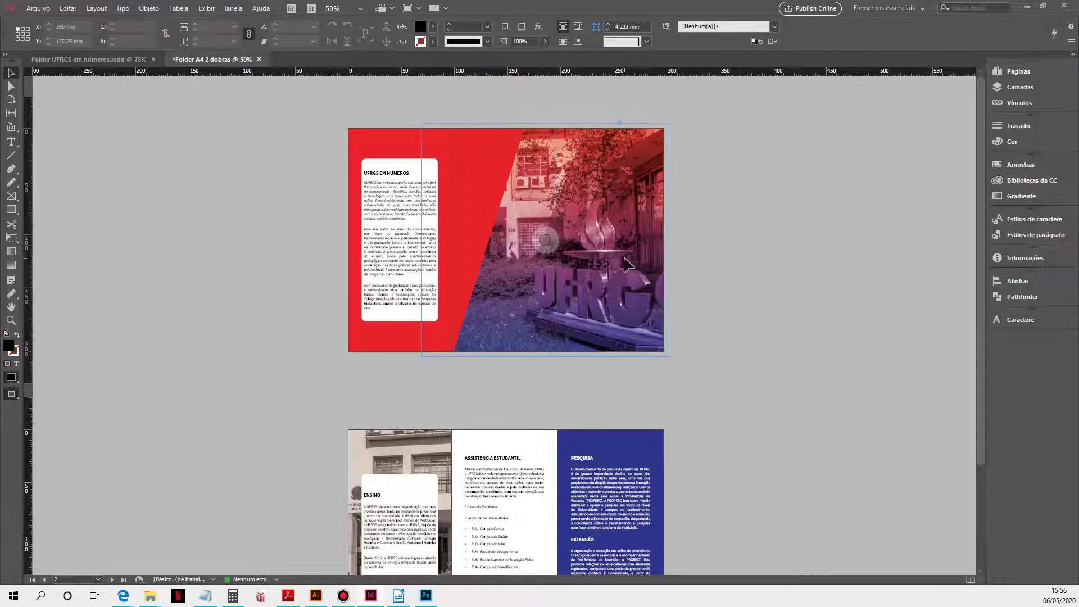
click(544, 242)
drag(544, 241, 530, 244)
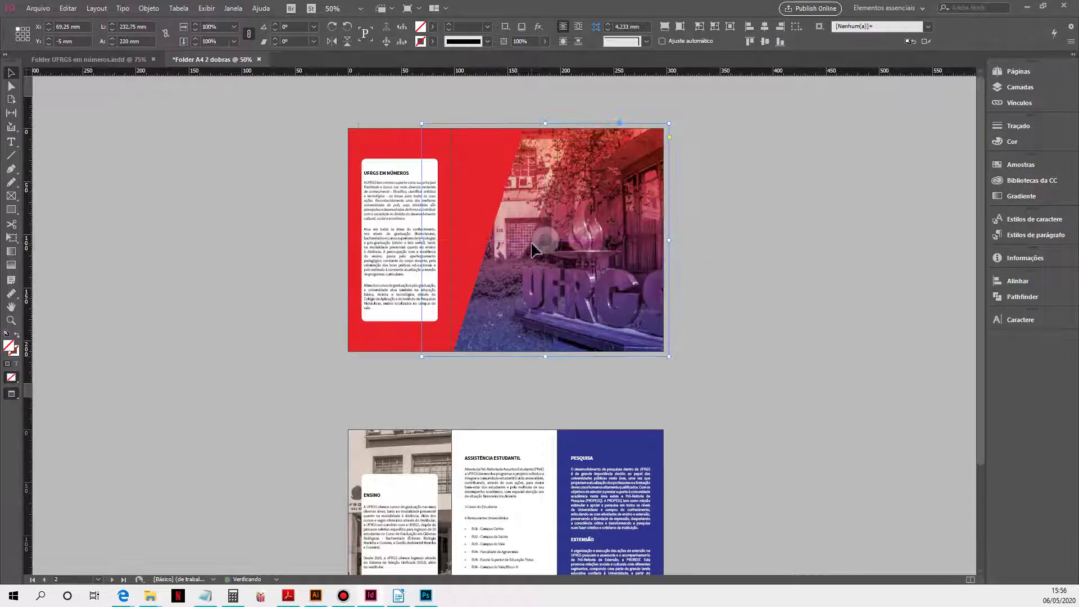
click(752, 416)
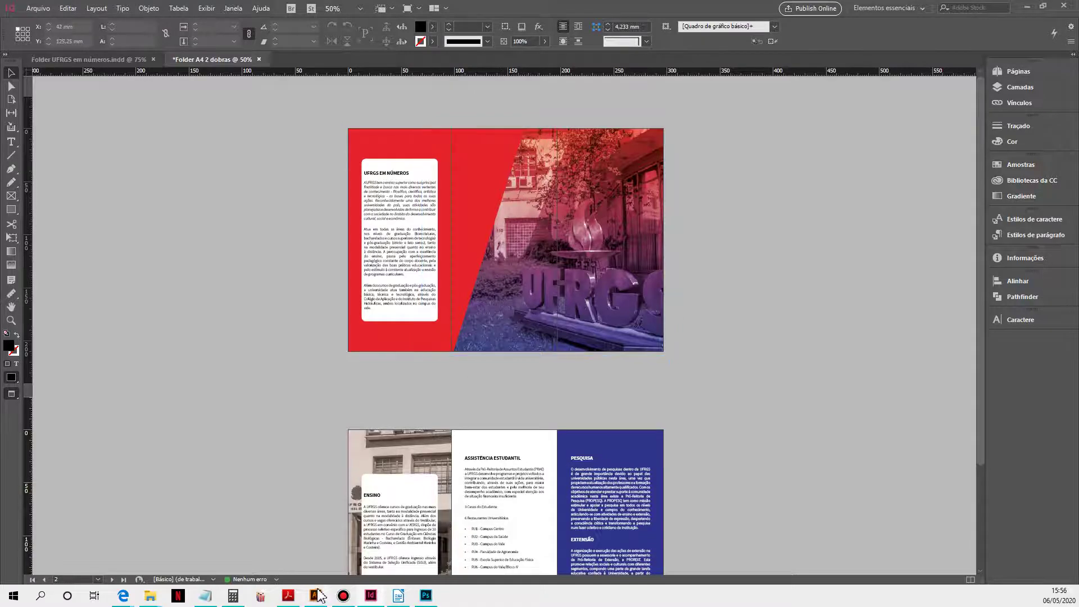
Check the cover in the reference PDF in Acrobat Reader, return to InDesign and copy the white UFRGS logo from the blue panel.
click(289, 595)
scroll(450, 255, up, 2)
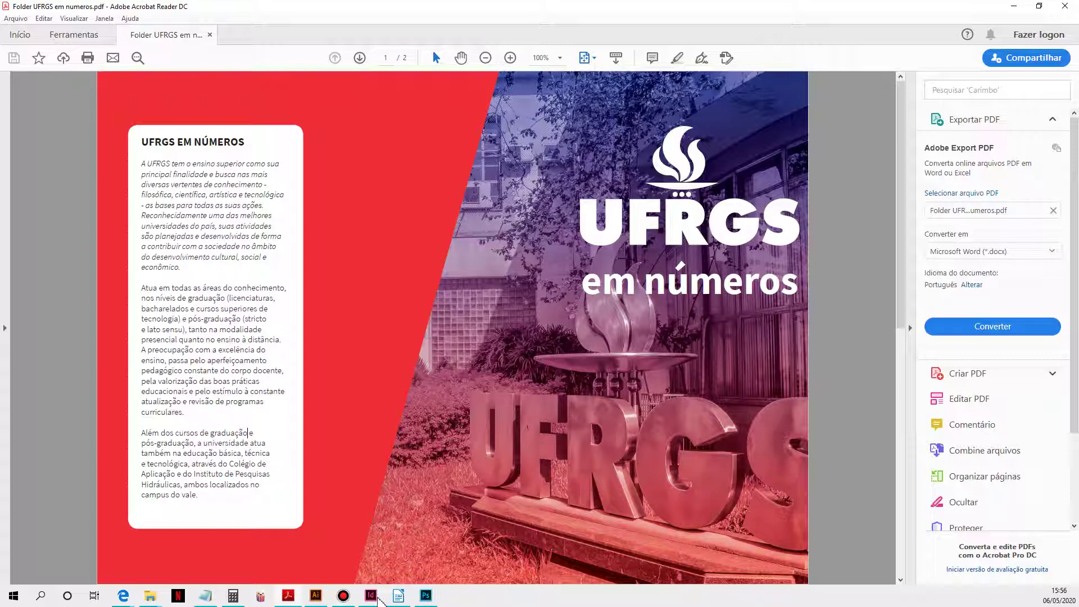
click(370, 595)
scroll(737, 400, down, 3)
click(630, 514)
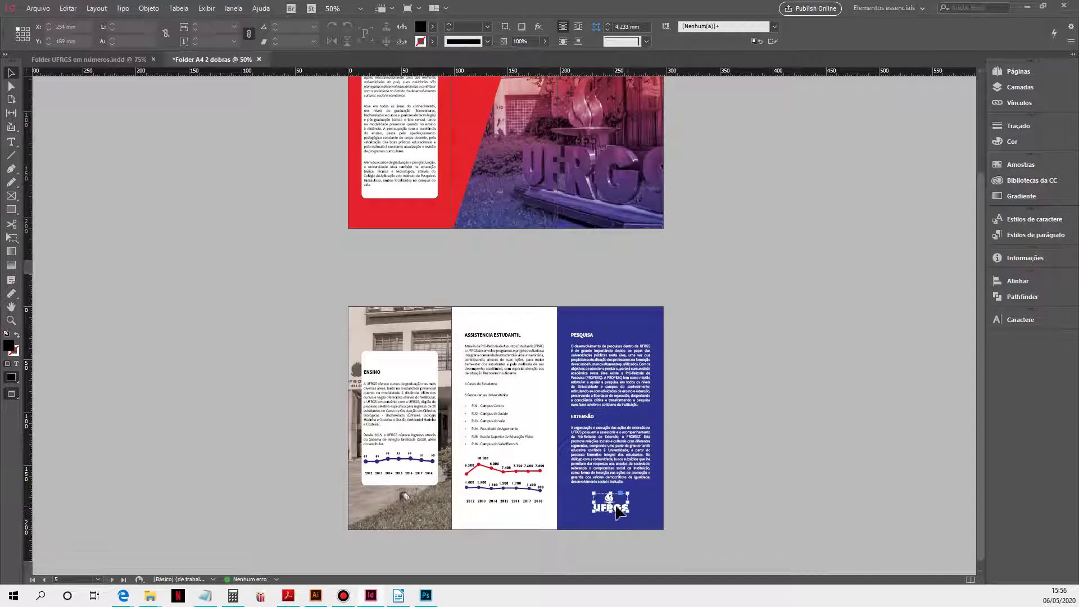
key(ctrl+c)
Paste the white UFRGS logo onto the first page, enlarge it and place it above the flame on the cover panel.
scroll(677, 438, up, 3)
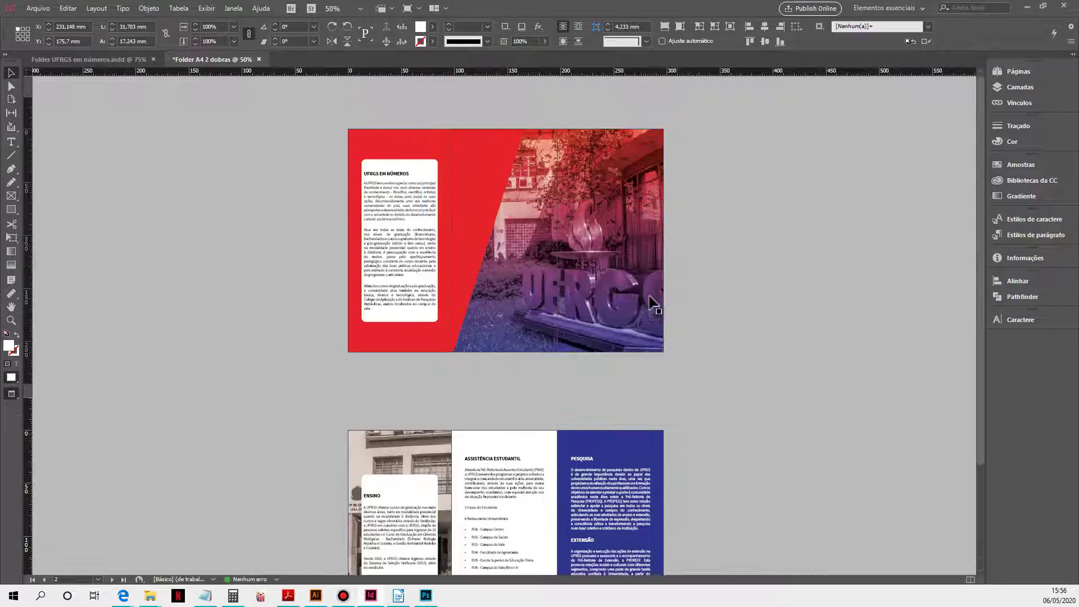
click(618, 230)
key(ctrl+v)
drag(517, 231, 610, 199)
click(716, 248)
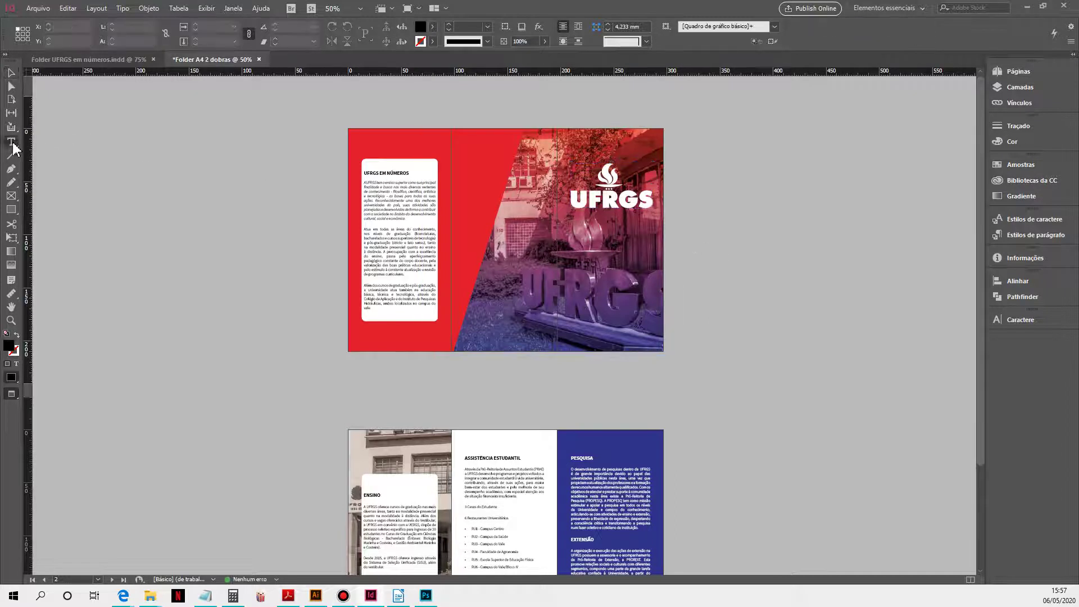
Add a text frame below the cover logo and enter the subtitle "em números".
click(11, 141)
drag(567, 229, 644, 267)
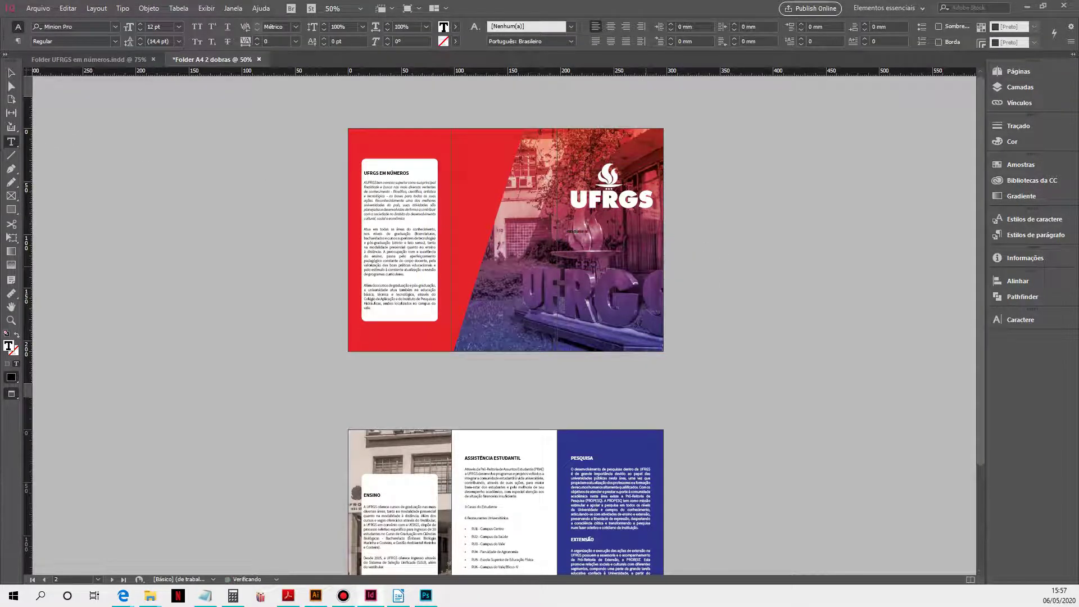
key(BackSpace)
key(BackSpace)
key(BackSpace)
Set the cover subtitle's font to Source Sans Pro Bold and its text colour to [Papel].
click(105, 29)
text(source)
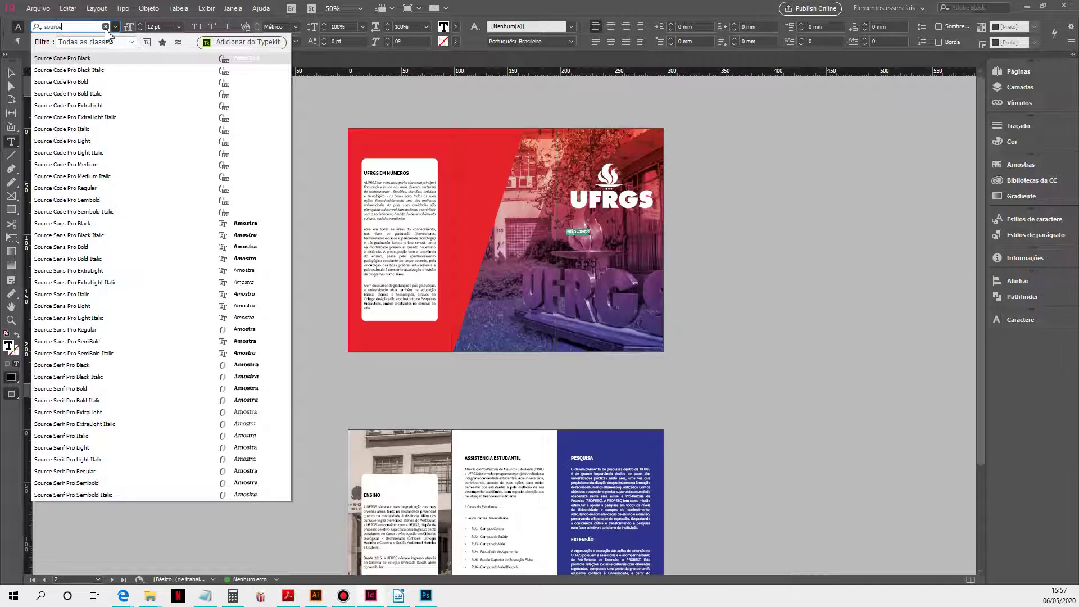
text( san)
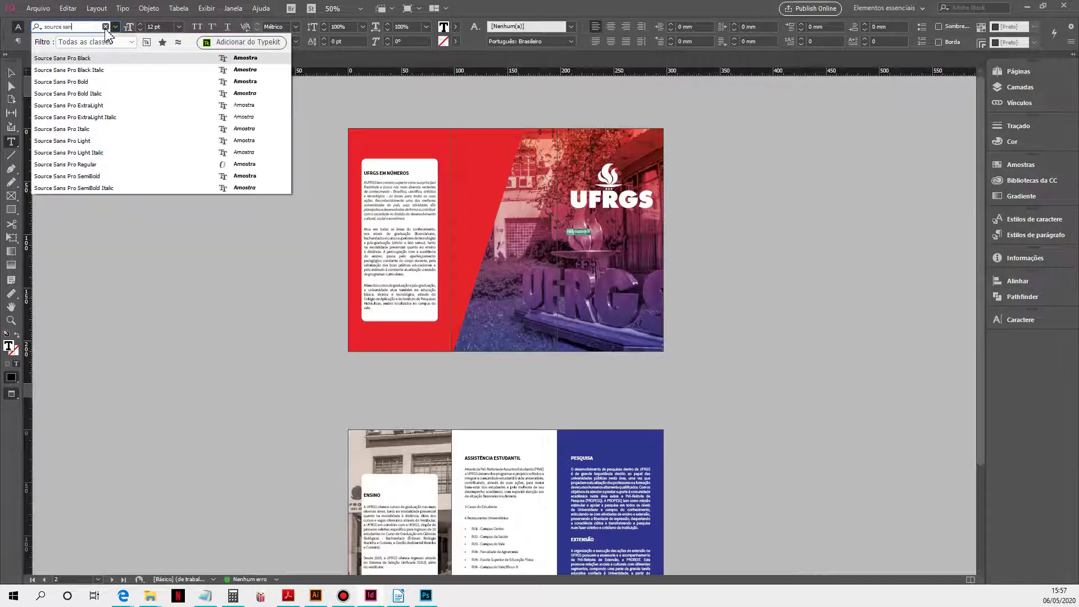
key(Down)
key(Down)
key(Down)
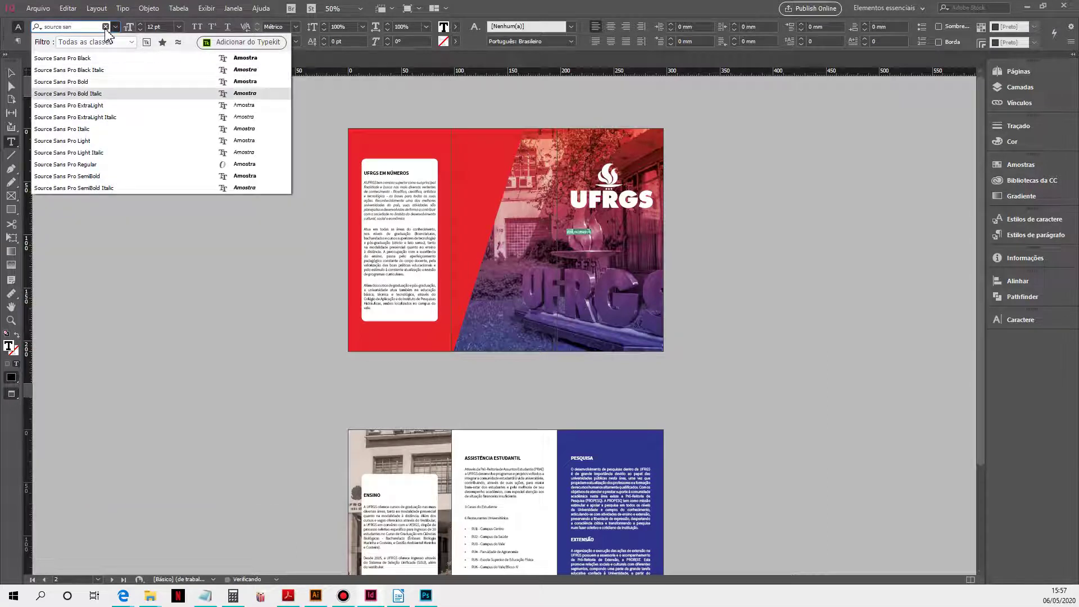
key(Up)
key(Return)
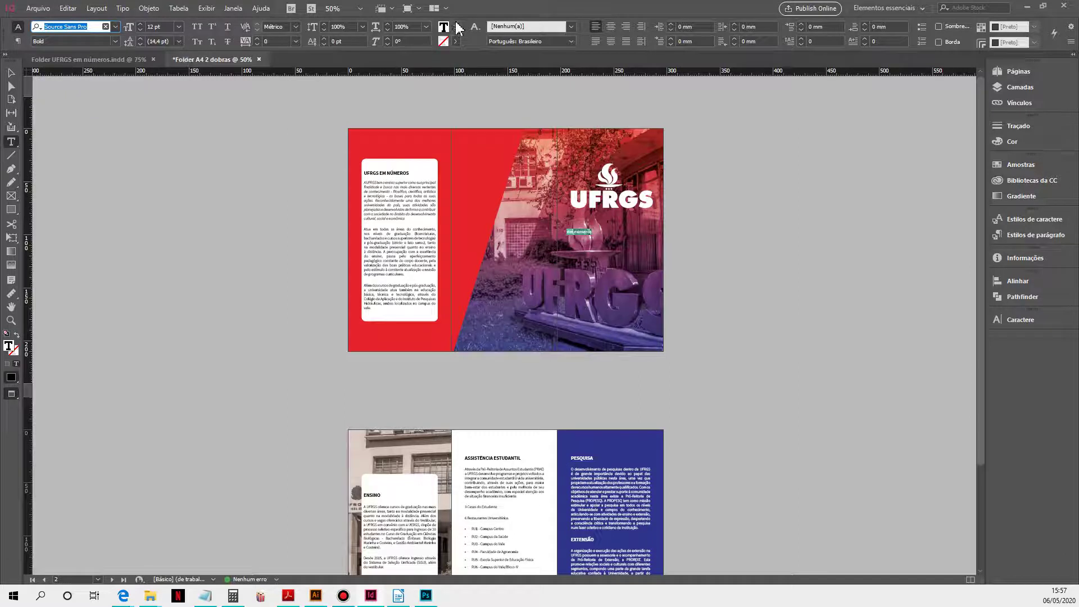
click(455, 26)
click(362, 85)
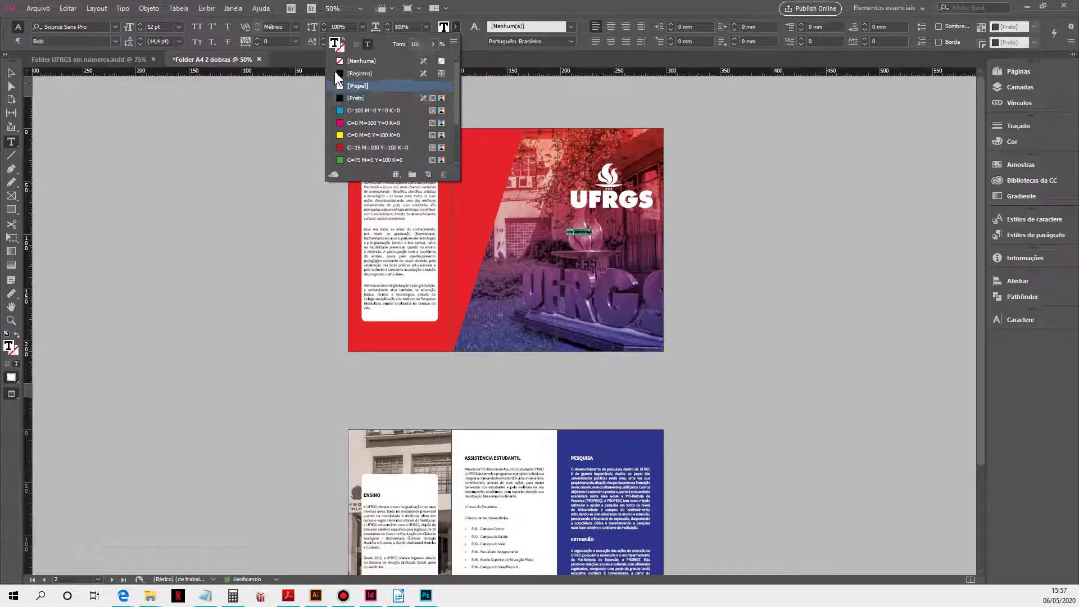
Enlarge the subtitle text and widen its frame to about 87.5 mm so "em números" fits on one line.
click(140, 24)
click(140, 24)
click(140, 24)
click(140, 24)
click(140, 25)
click(140, 25)
click(140, 25)
click(140, 24)
click(140, 24)
click(140, 24)
click(139, 24)
click(140, 24)
click(140, 24)
click(140, 24)
click(140, 24)
click(139, 24)
click(140, 24)
click(140, 25)
click(140, 24)
click(140, 24)
click(140, 25)
click(140, 24)
click(140, 24)
click(140, 24)
click(140, 24)
click(11, 73)
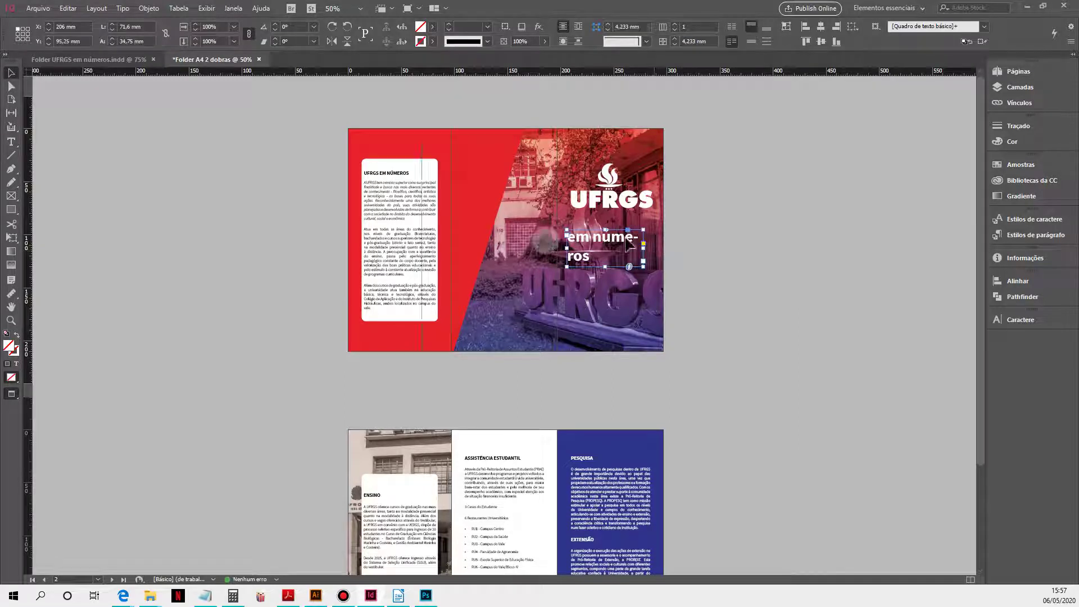
drag(650, 249, 660, 248)
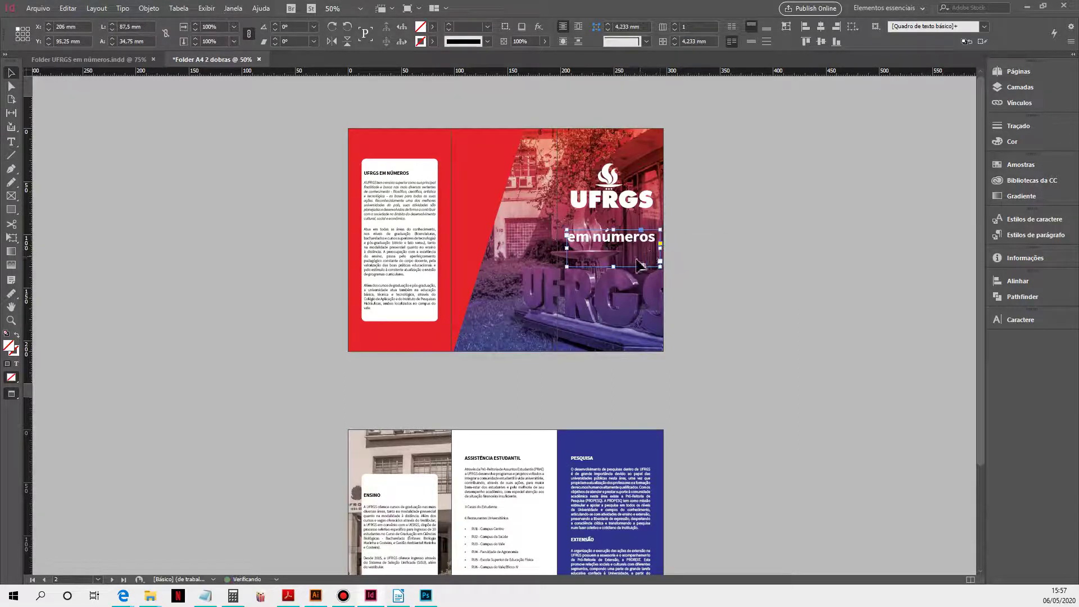
Move the "em números" subtitle up so it sits directly beneath the white UFRGS logo.
click(708, 258)
click(598, 290)
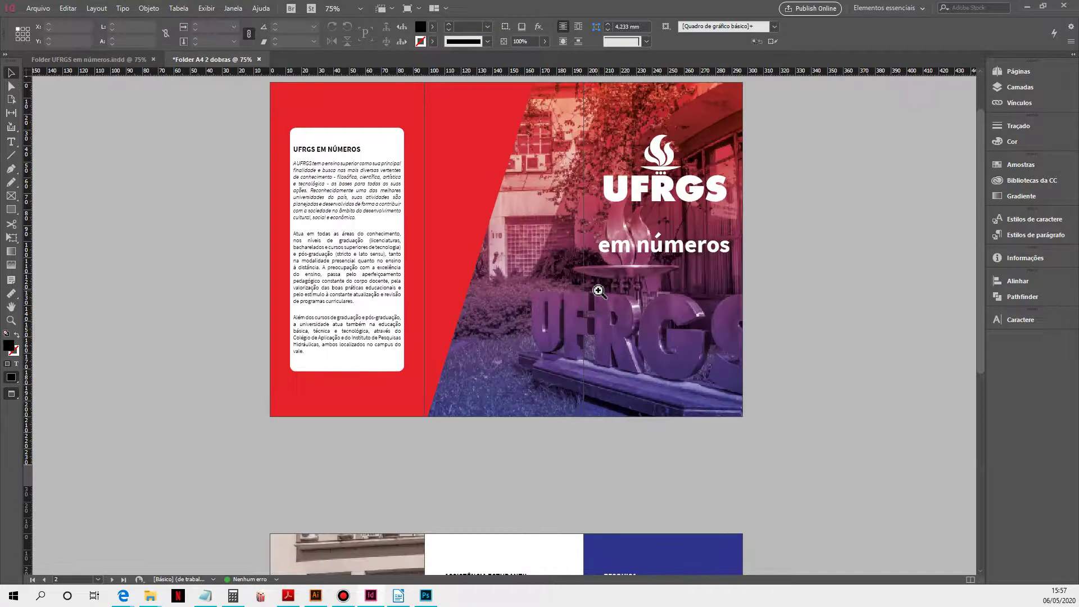
drag(638, 263, 640, 234)
click(785, 277)
ctrl+alt+click(660, 311)
ctrl+alt+click(661, 310)
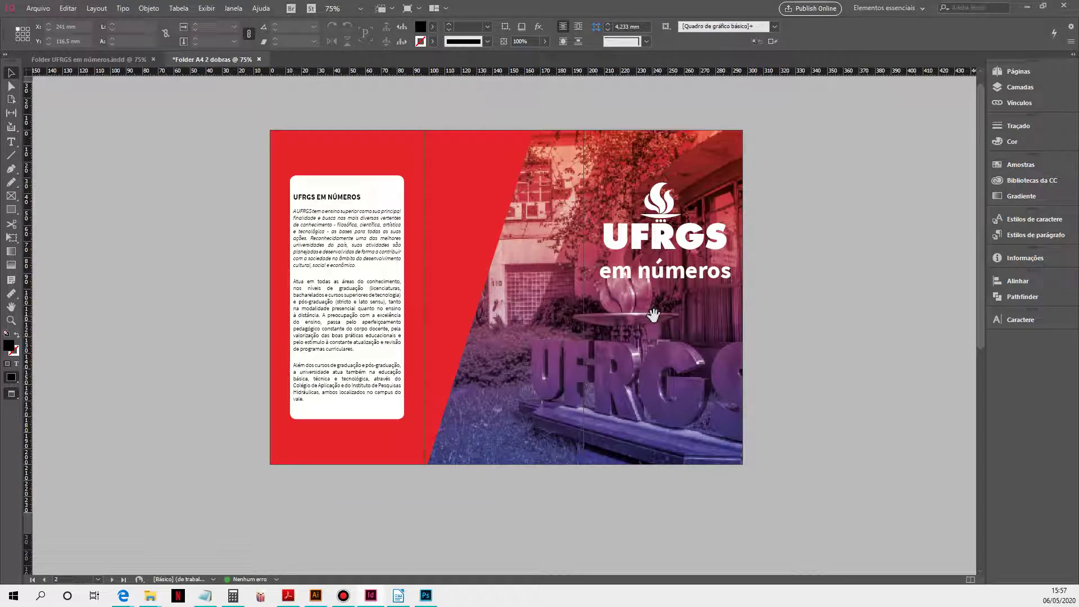
click(38, 9)
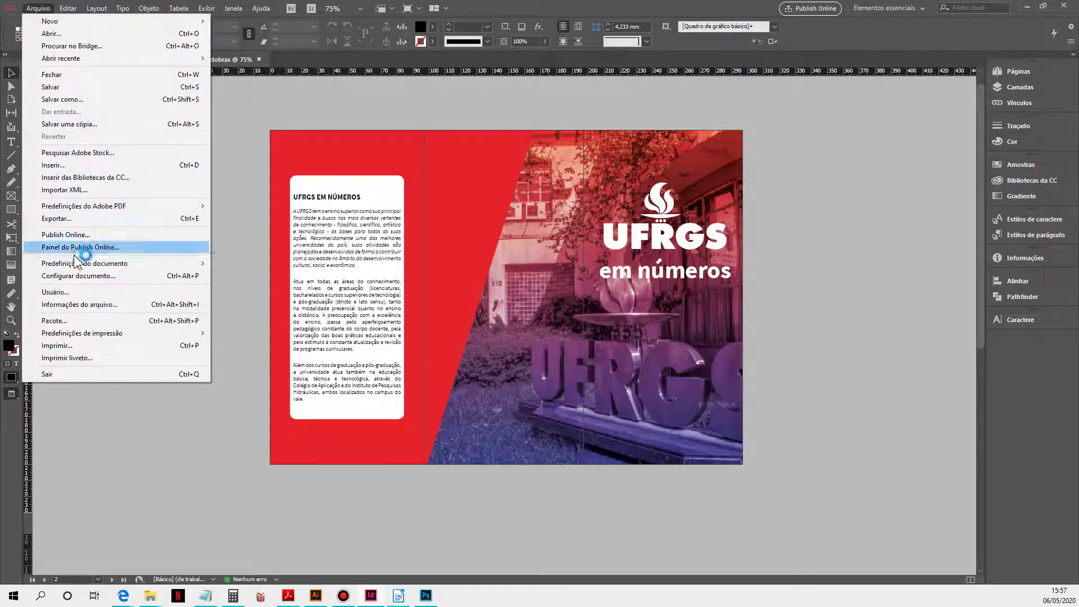
mouse_move(76, 266)
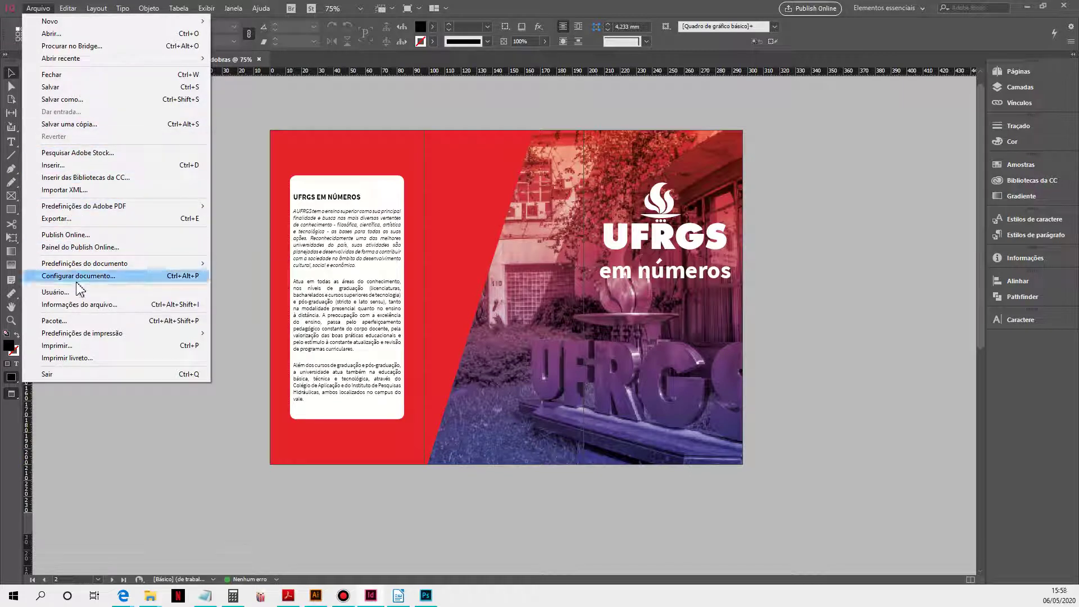
click(73, 219)
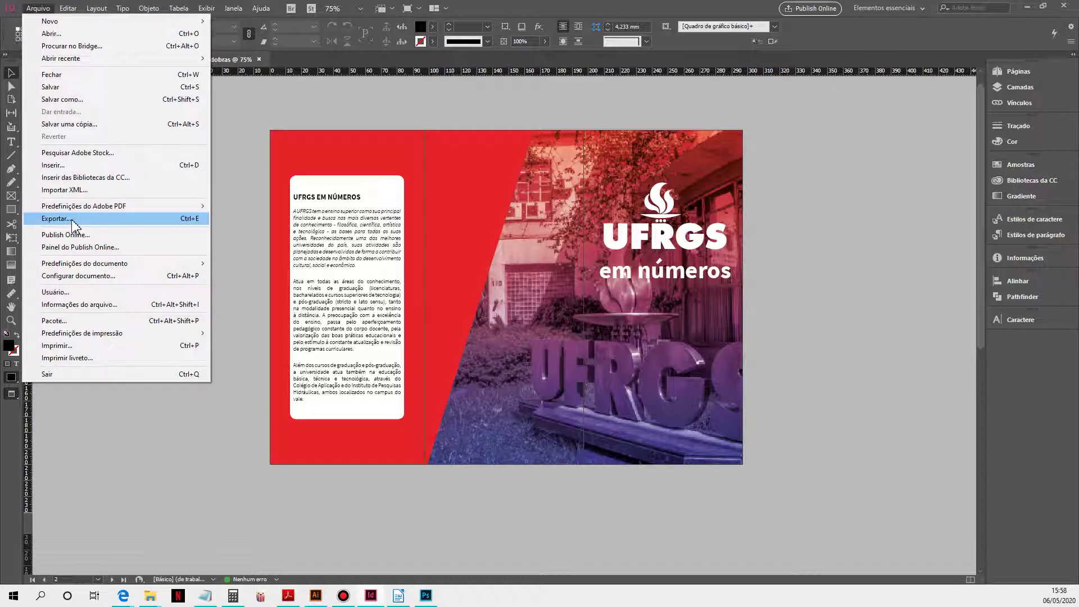
click(822, 377)
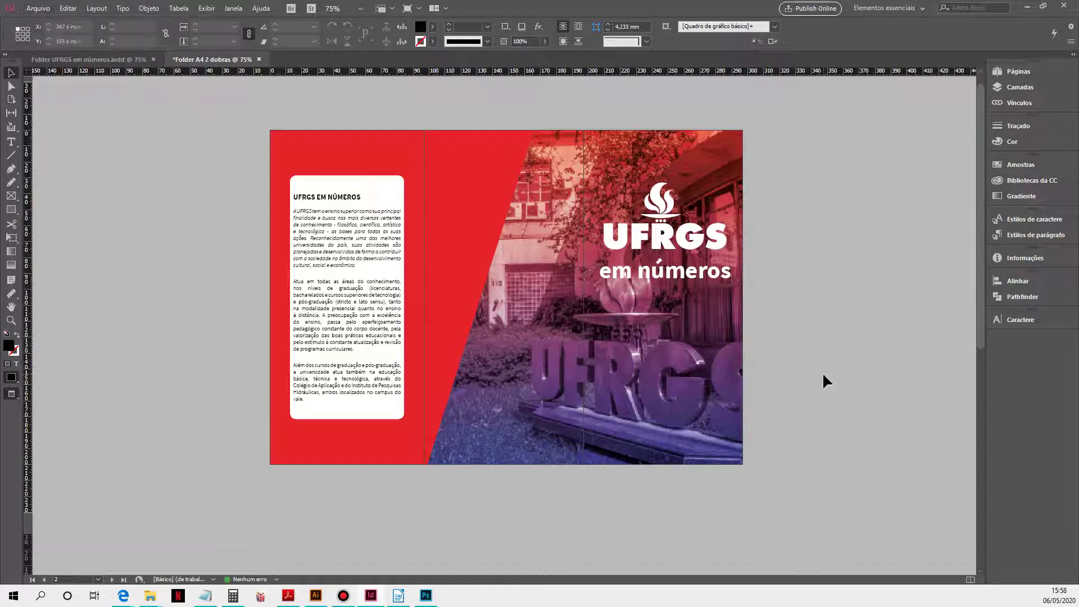
click(38, 8)
click(72, 87)
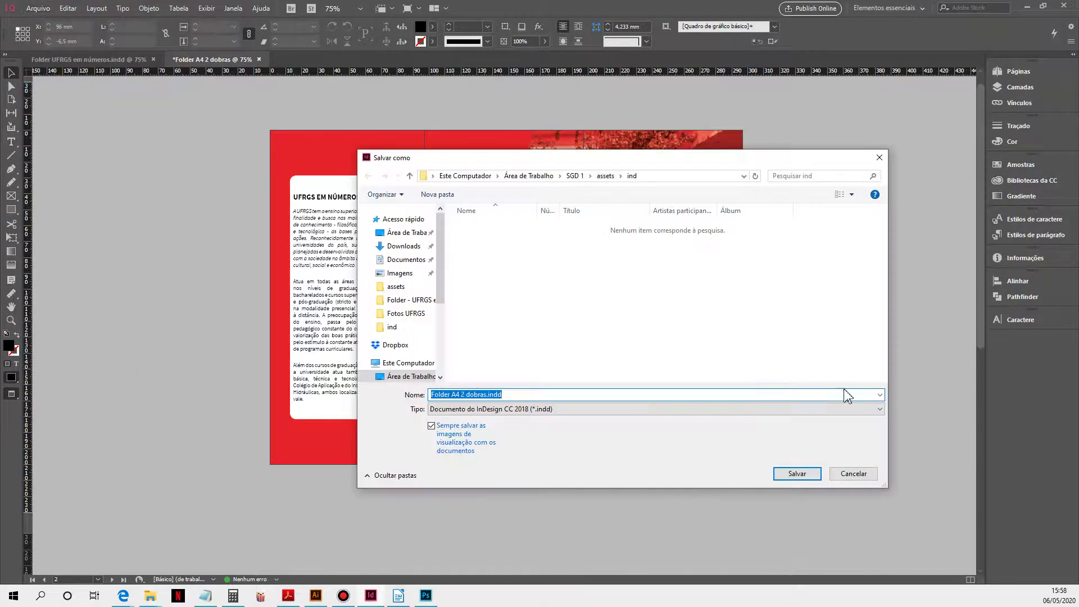
click(855, 477)
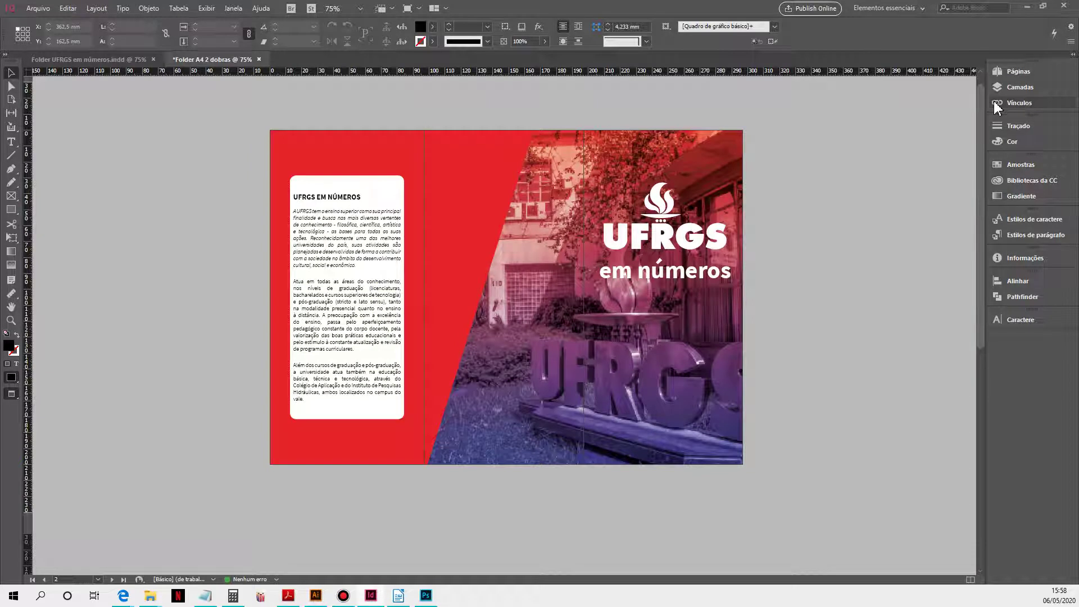
Show the list of images linked in the leaflet document.
click(233, 8)
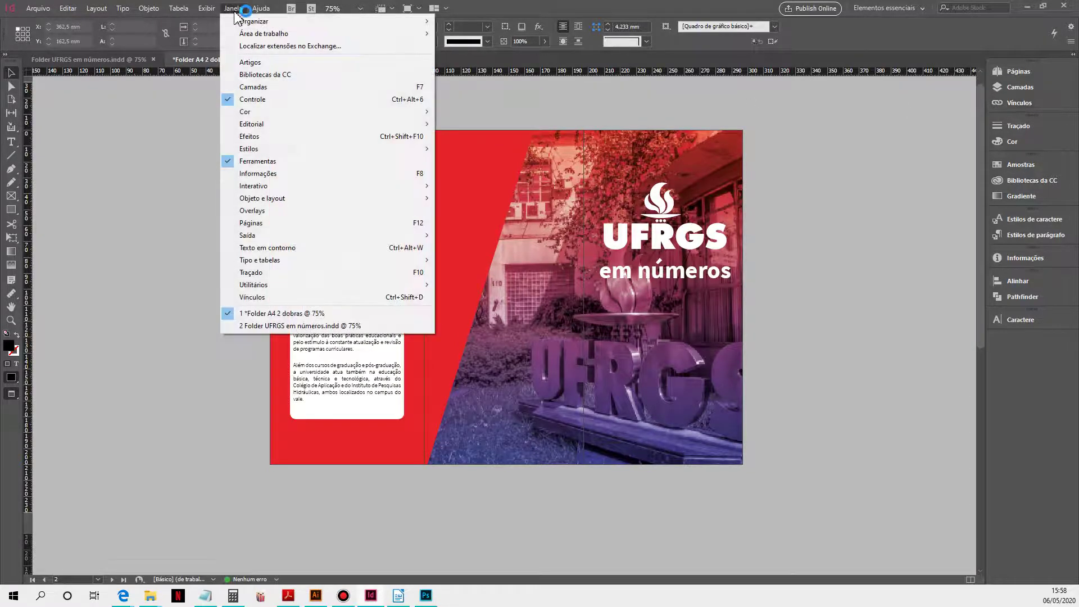
click(1032, 101)
click(997, 104)
click(997, 105)
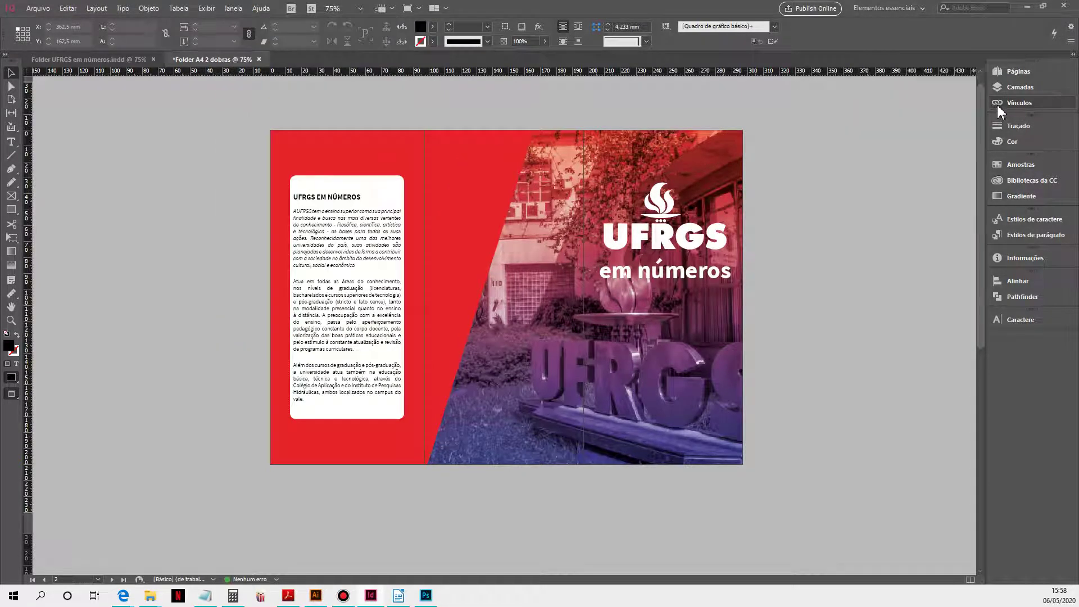
click(997, 105)
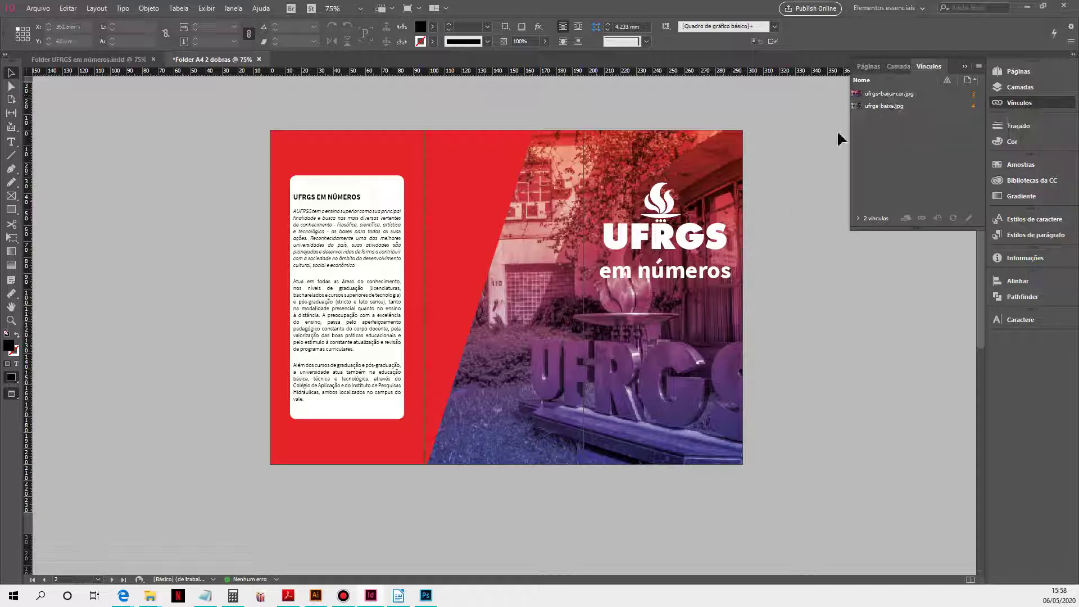
Switch to Photoshop and save the gradient photo as ufrgs-alta-cor.tif in the Fotos UFRGS folder, keeping layers and using no image compression.
click(427, 595)
click(38, 8)
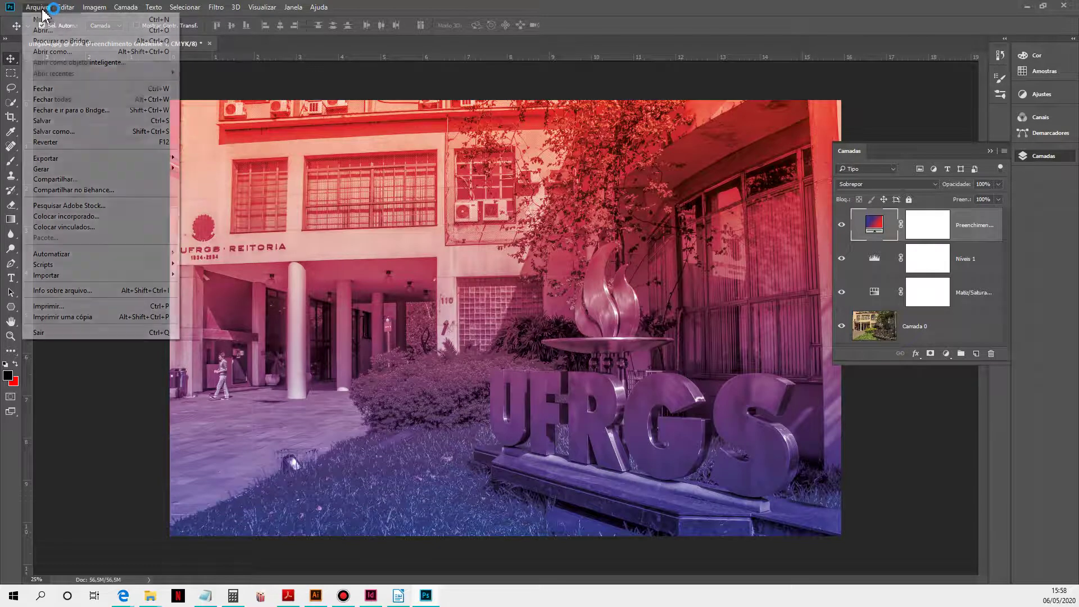
click(78, 135)
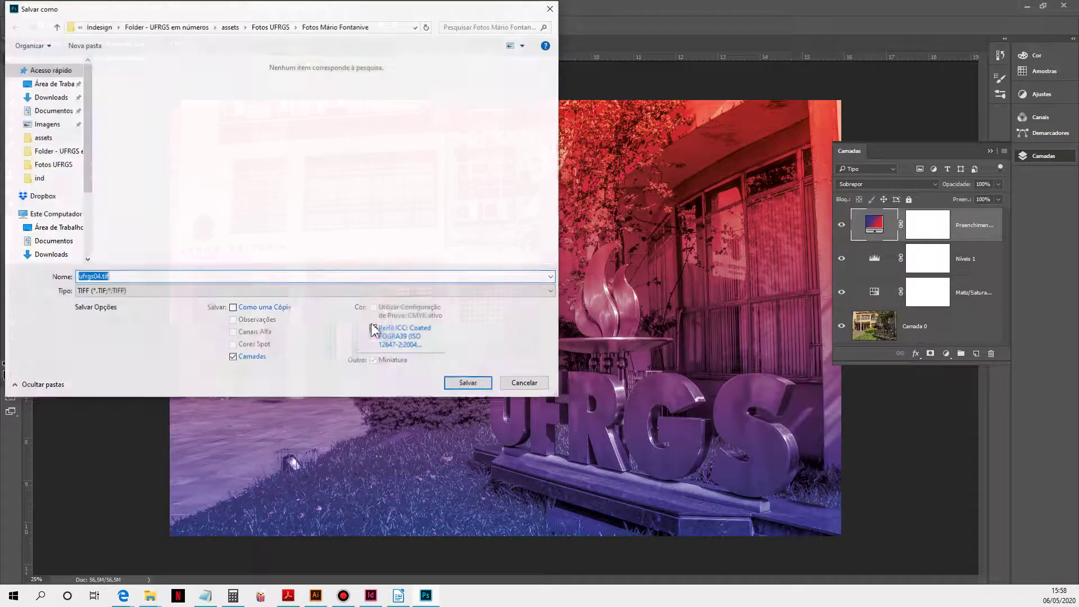
click(95, 276)
click(272, 27)
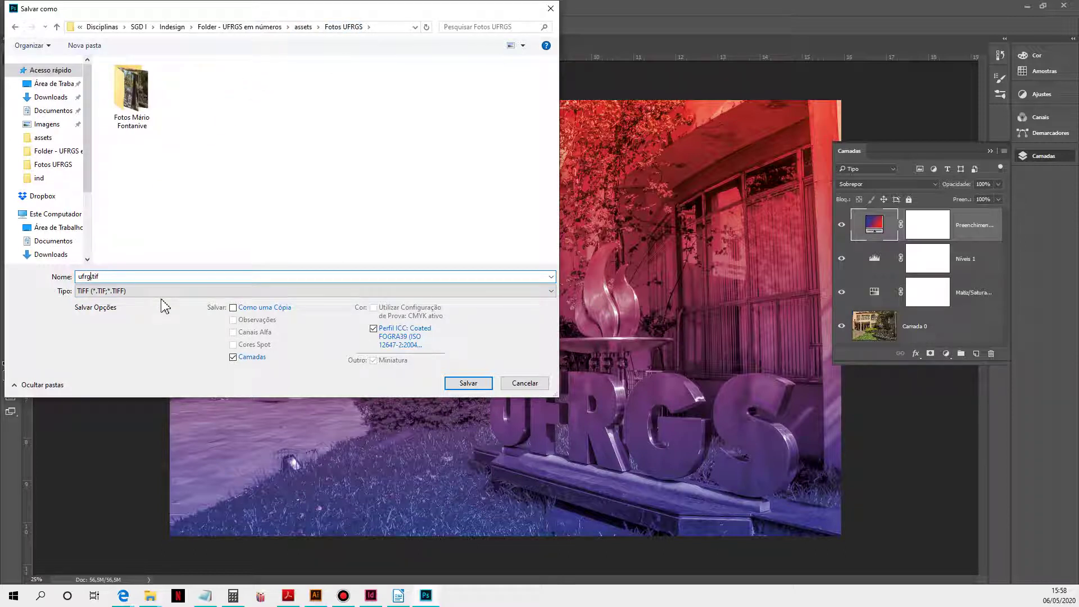
text(s-alta-co)
click(468, 383)
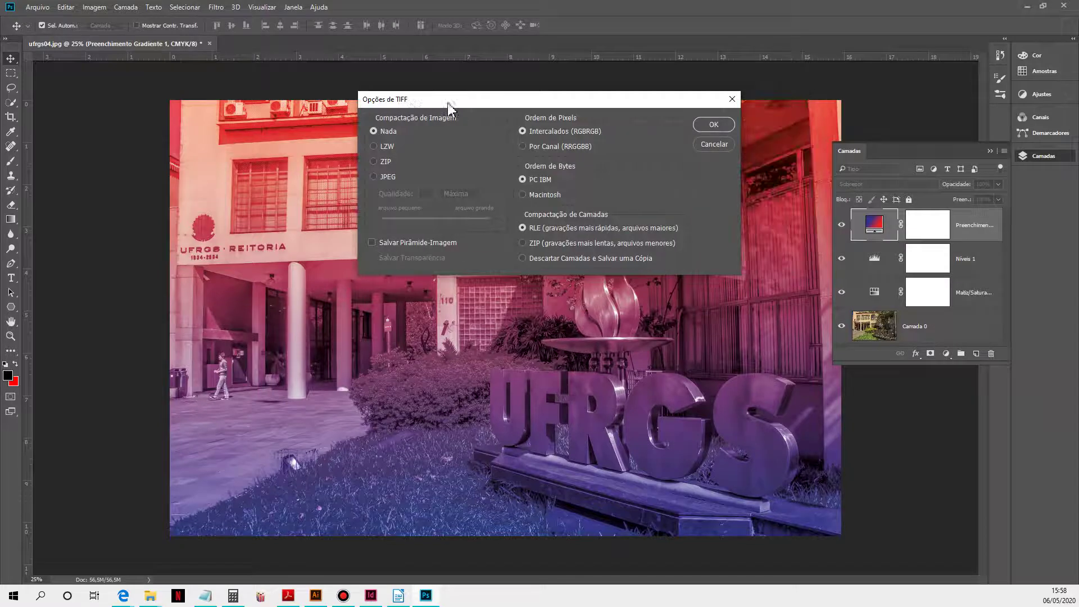
click(713, 124)
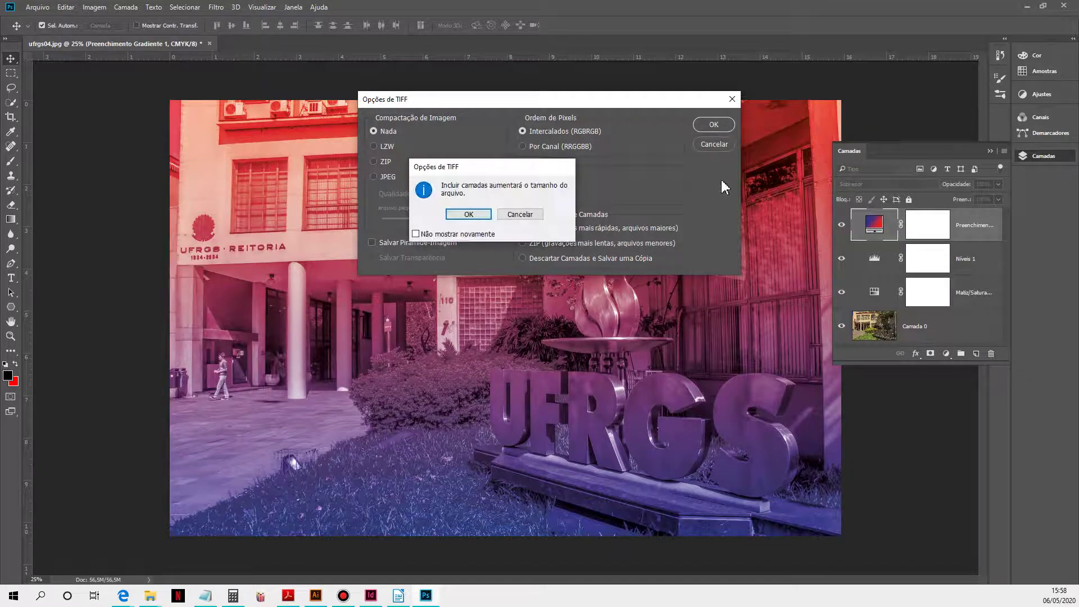
click(469, 215)
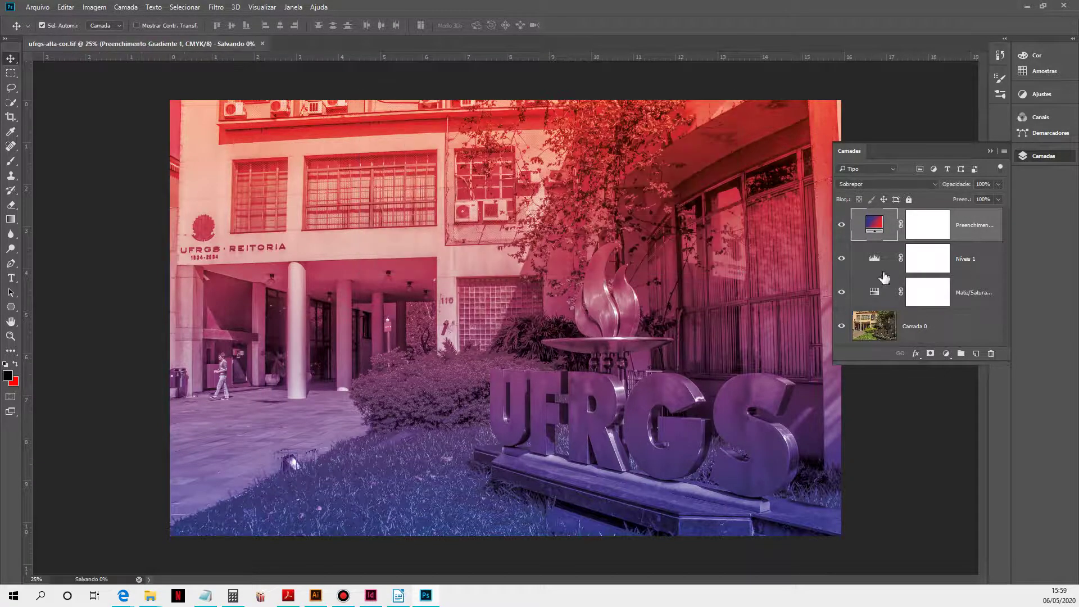
Hide the gradient fill layer and save a TIFF copy without layers as ufrgs-alta-pb.tif.
click(841, 227)
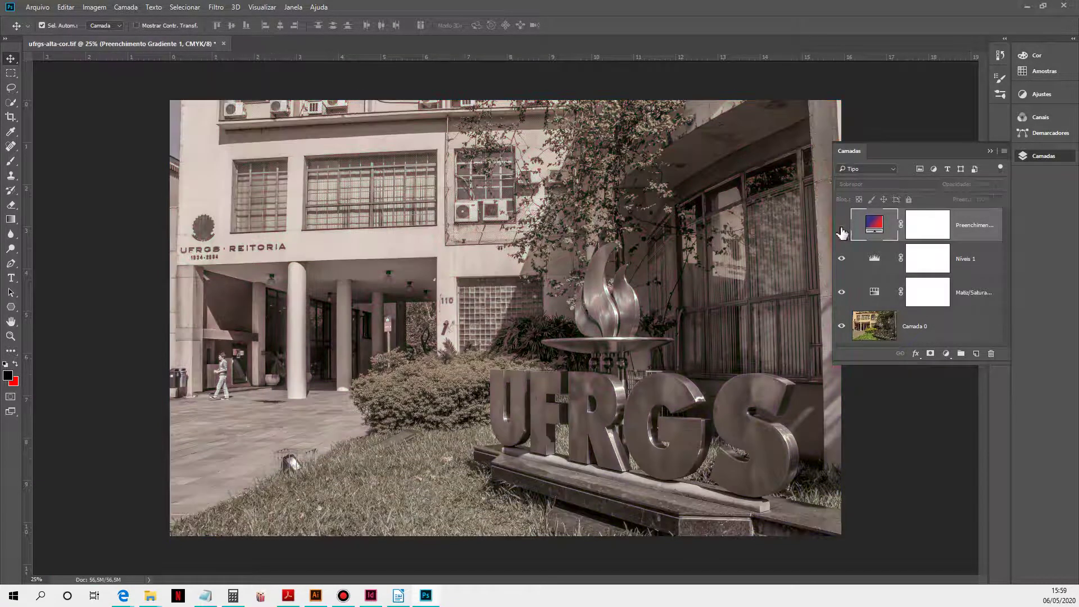
click(36, 8)
click(73, 132)
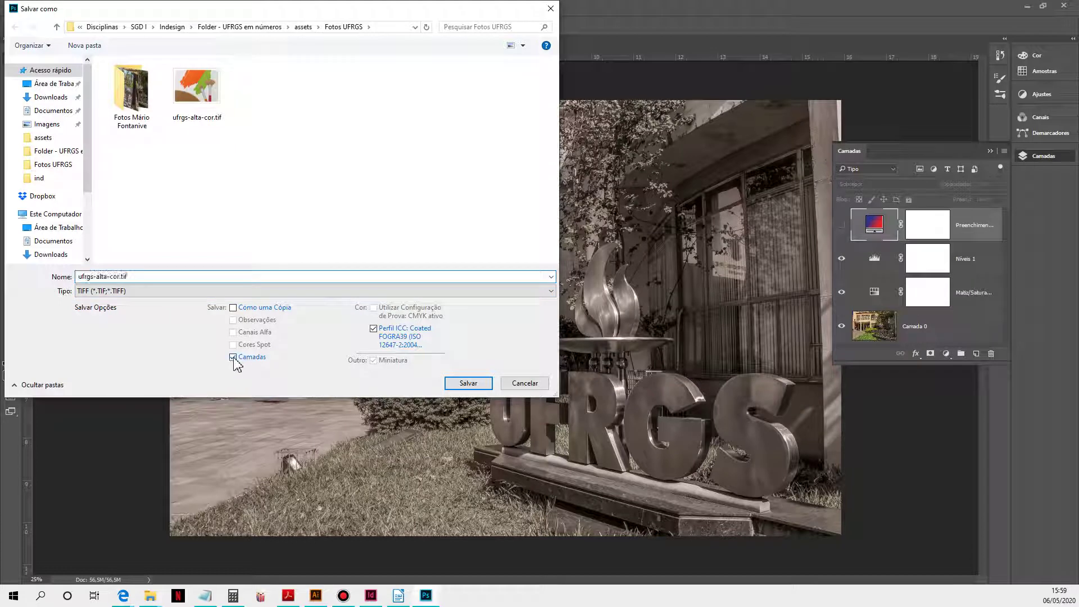
click(233, 358)
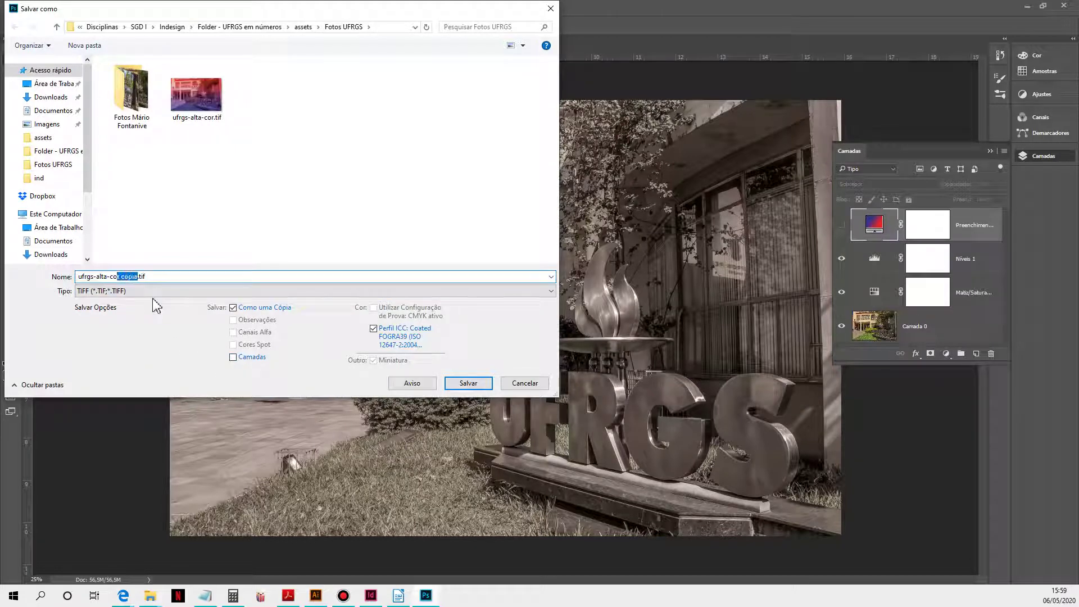
text(pb)
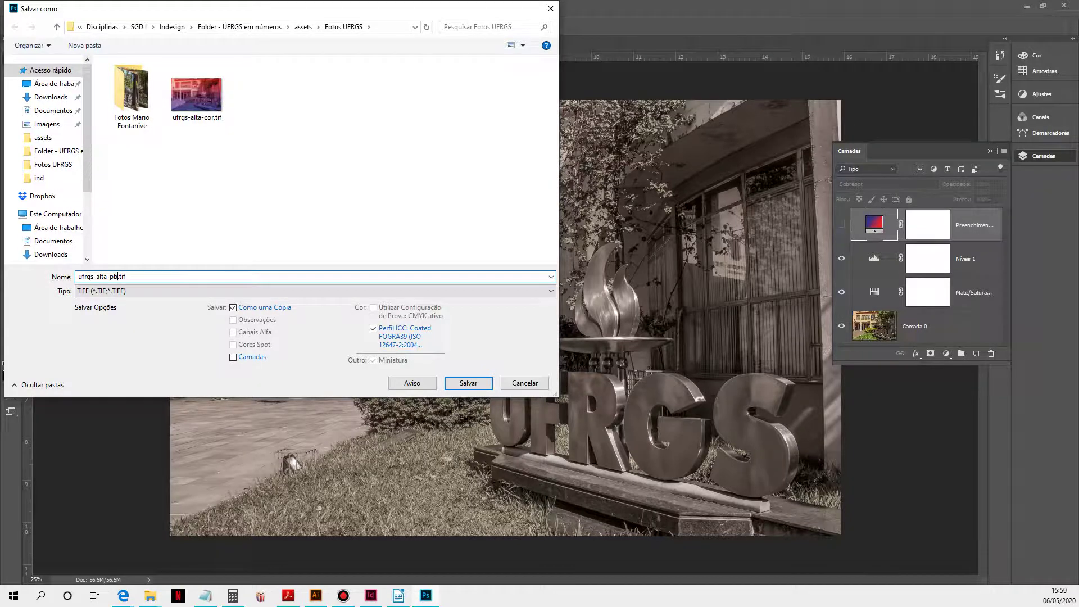
key(Return)
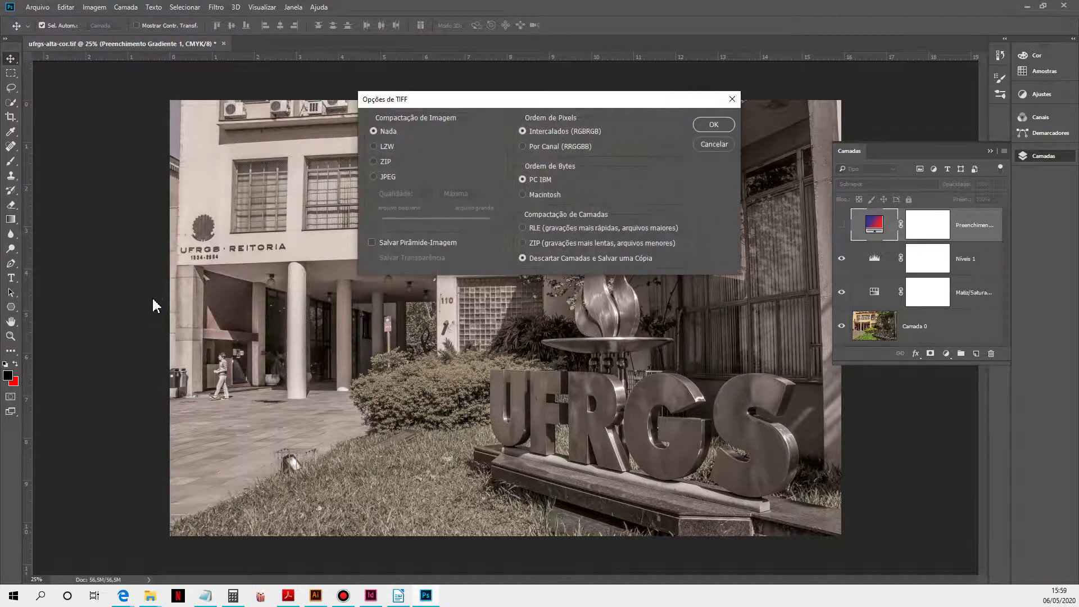
key(Return)
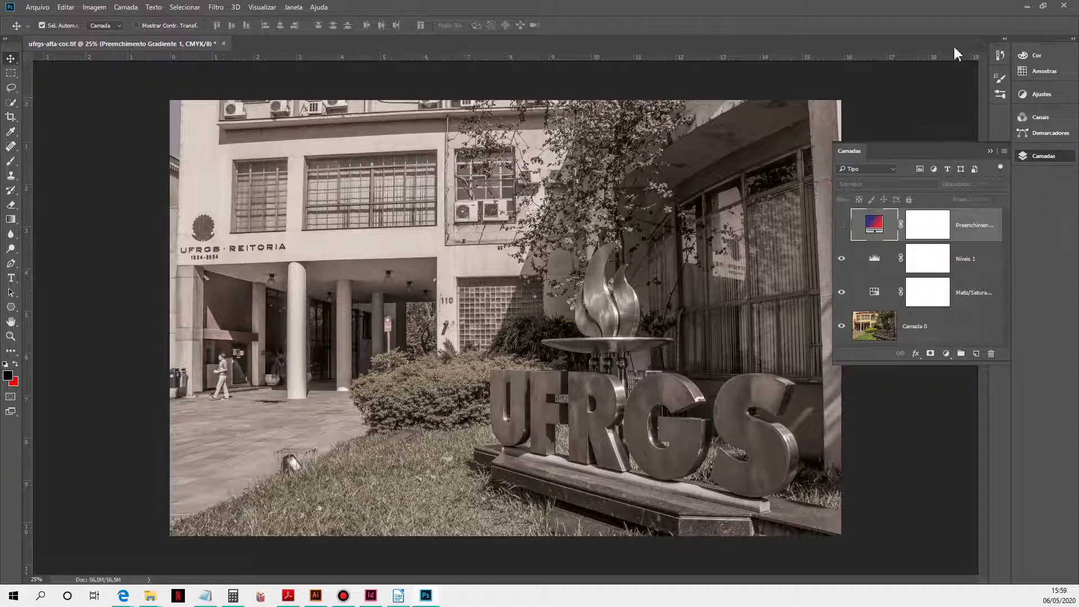
Check the high-resolution TIFF and low-resolution JPG files in the Fotos UFRGS folder, and return to the leaflet in InDesign.
mouse_move(150, 600)
click(193, 547)
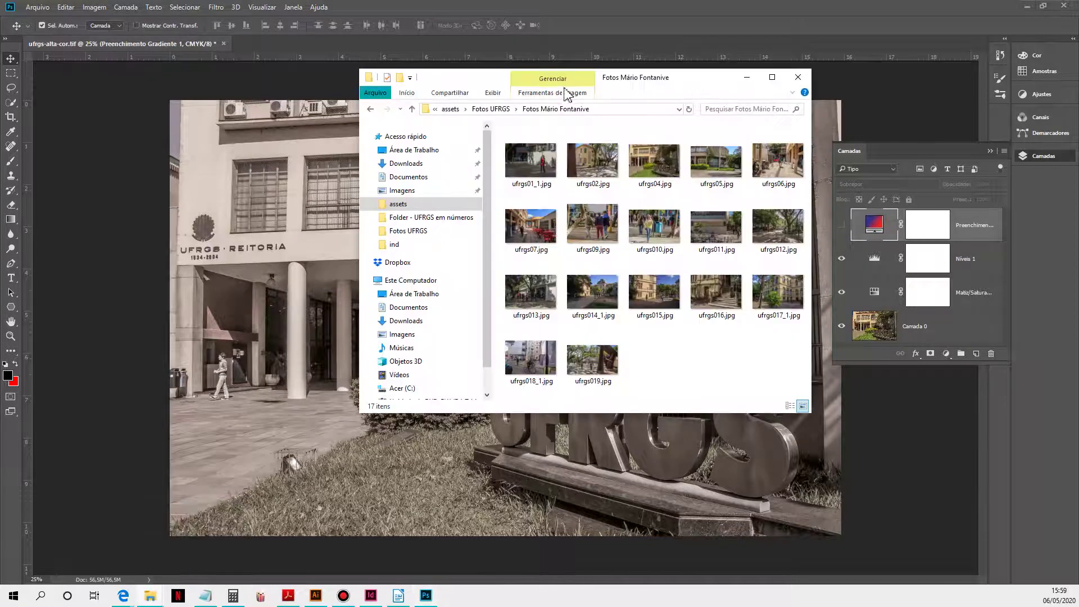
click(486, 110)
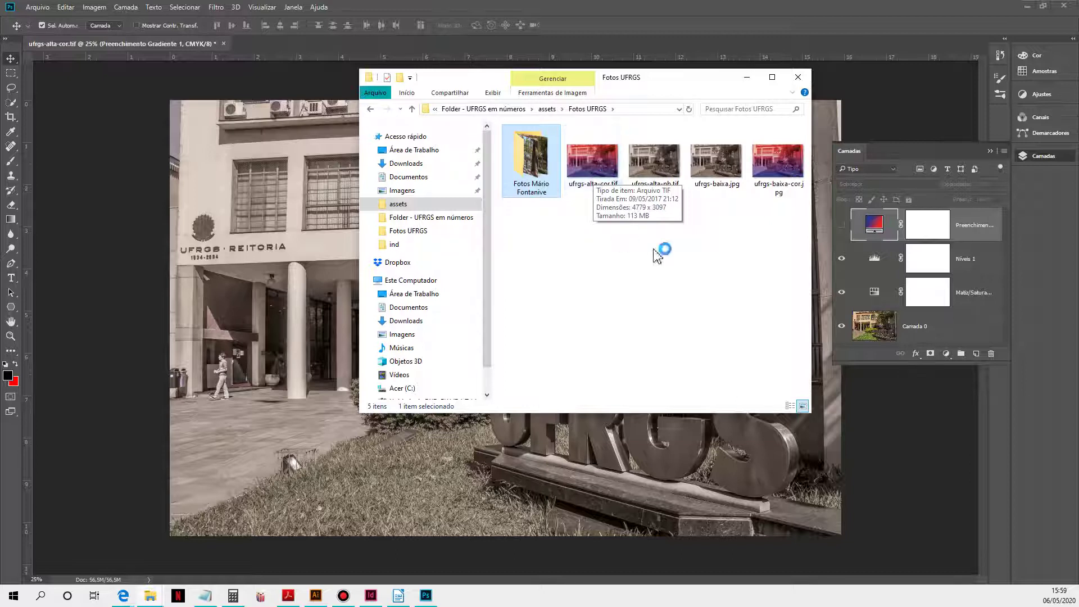
mouse_move(770, 181)
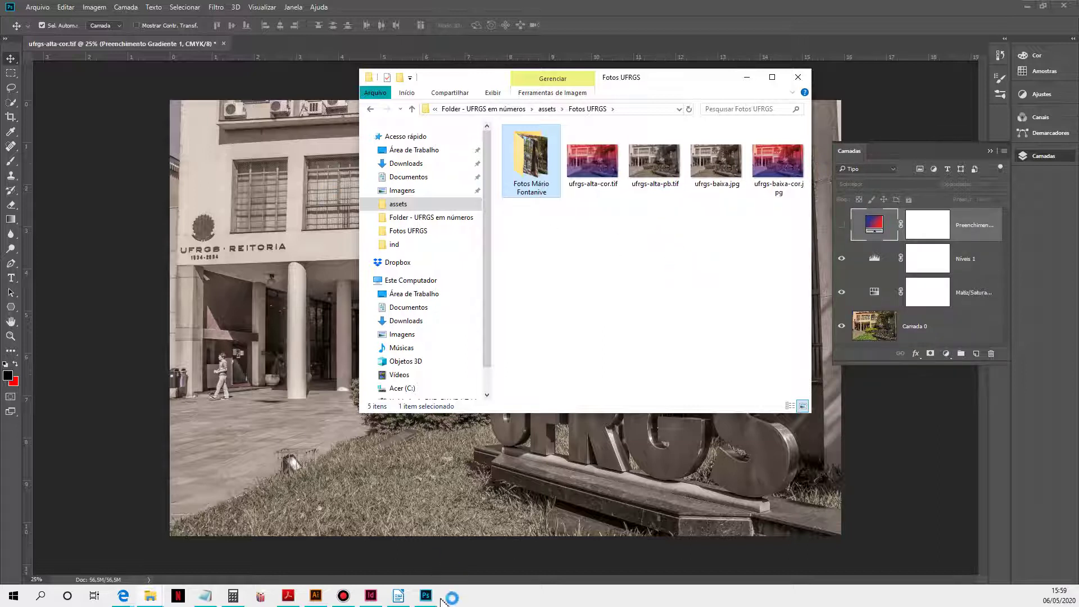
click(650, 179)
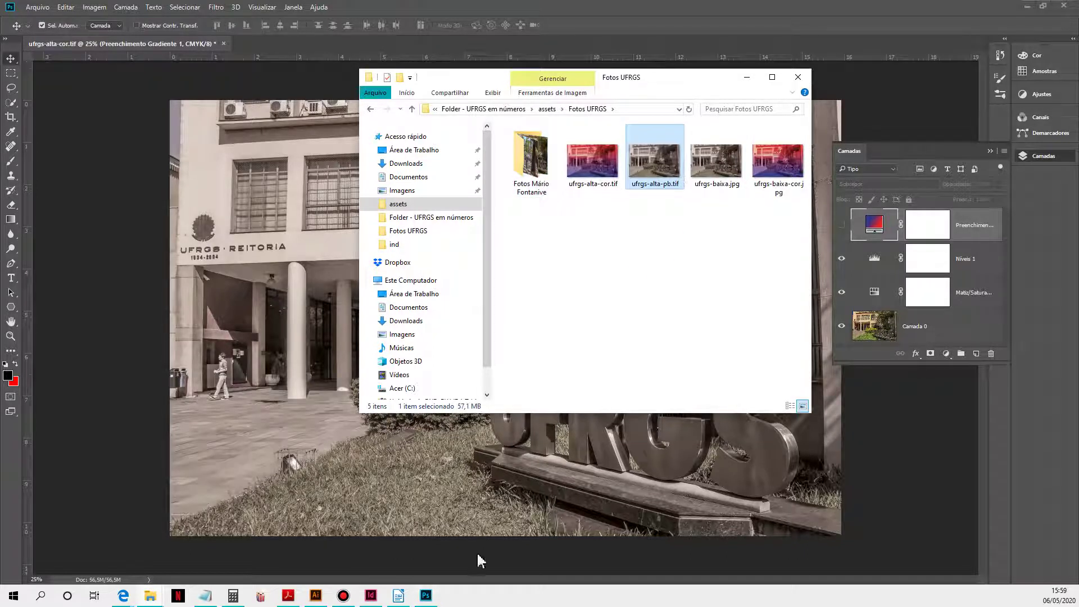
mouse_move(371, 596)
click(367, 550)
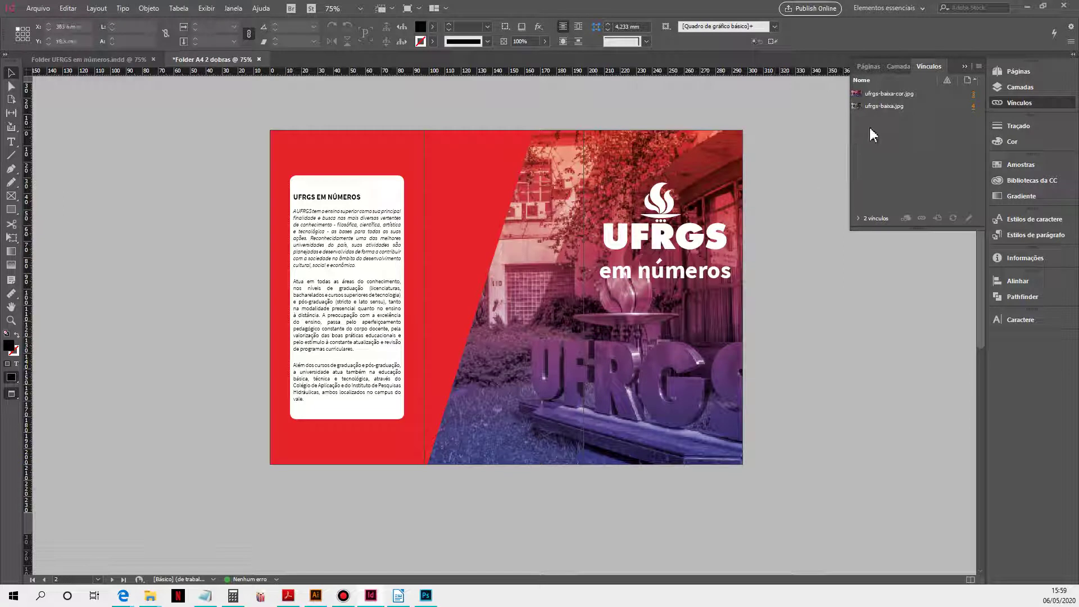
Start relinking the ufrgs-baixa-cor.jpg image and browse to the Fotos UFRGS folder inside the leaflet project's assets folder.
click(881, 96)
double_click(871, 96)
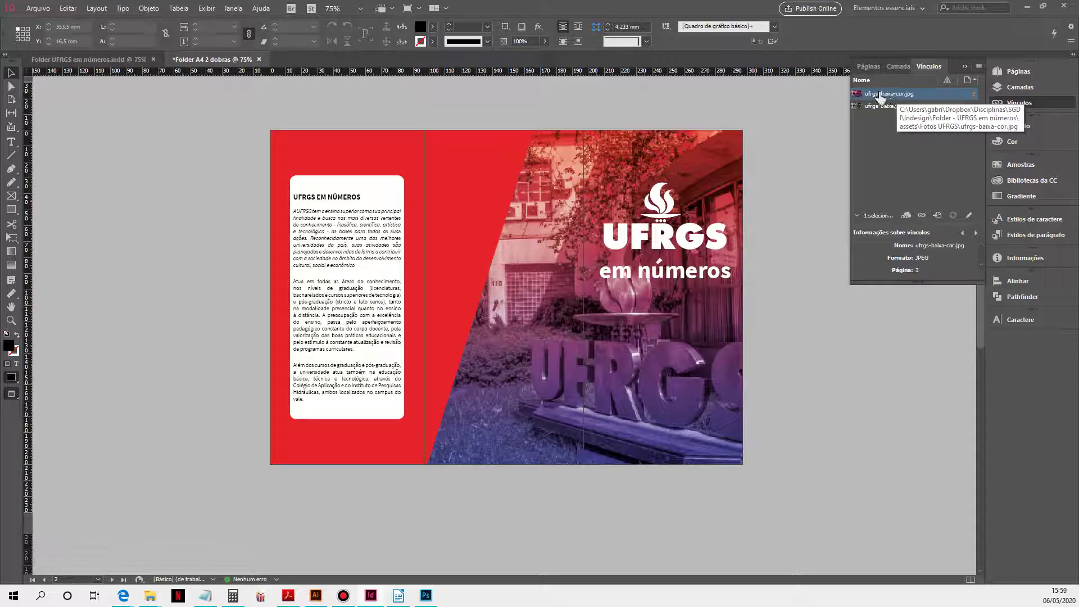
click(937, 215)
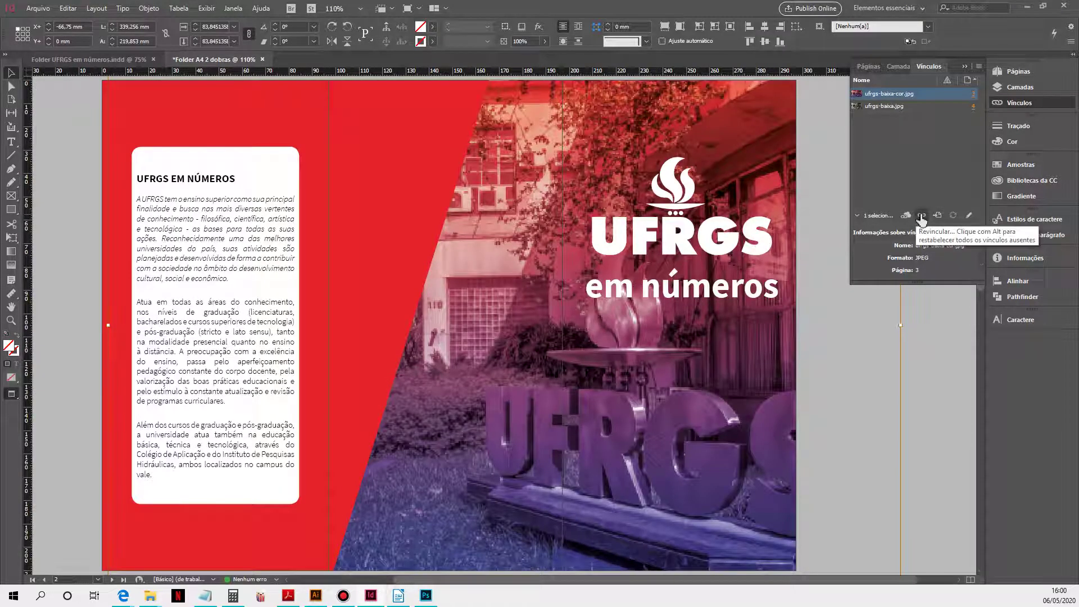
click(922, 217)
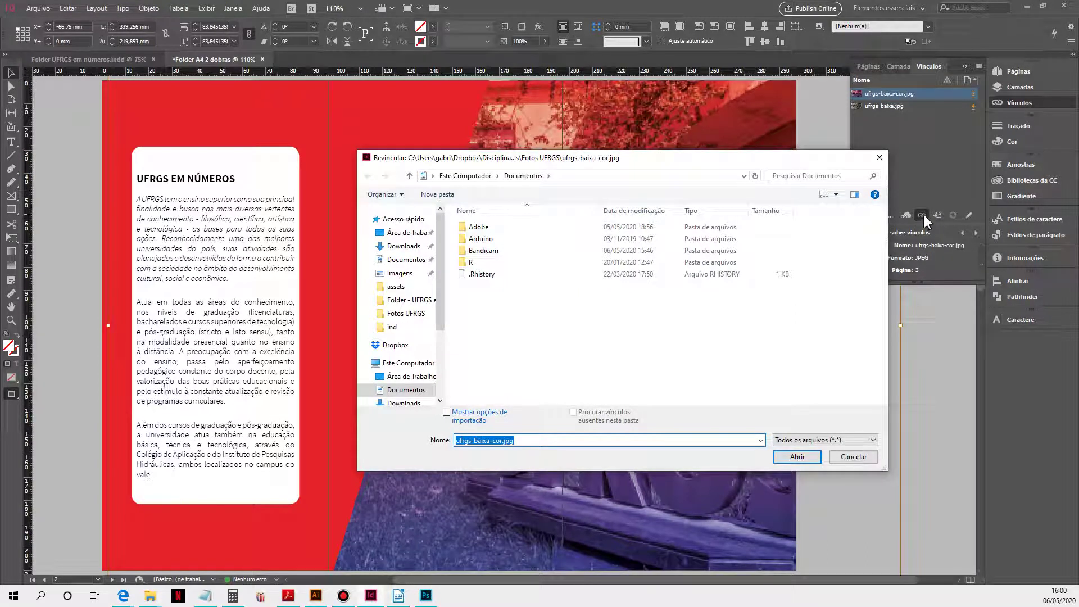
click(422, 301)
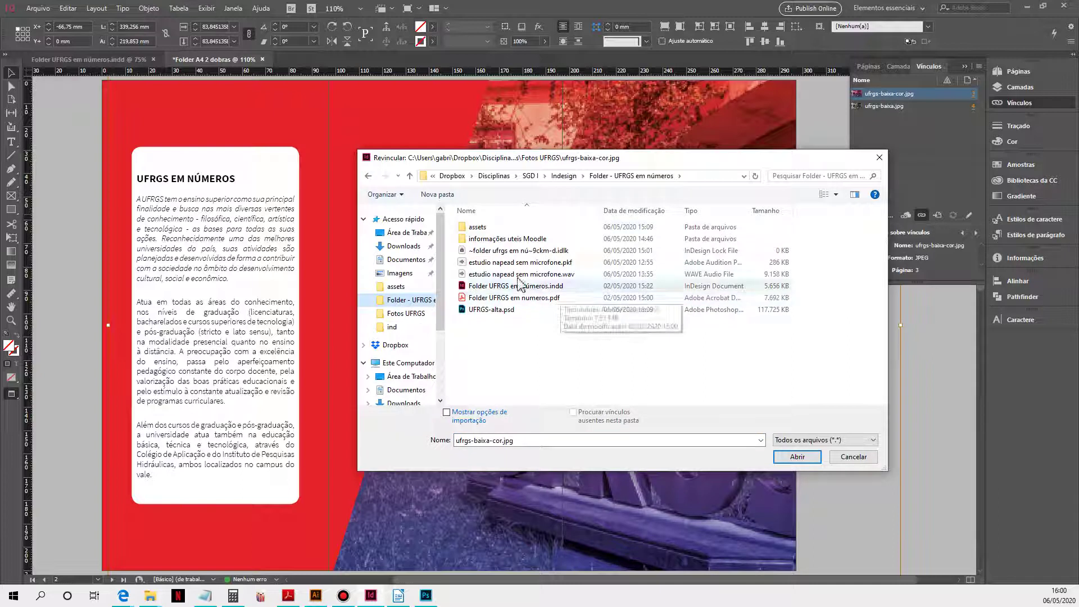
double_click(486, 227)
double_click(486, 228)
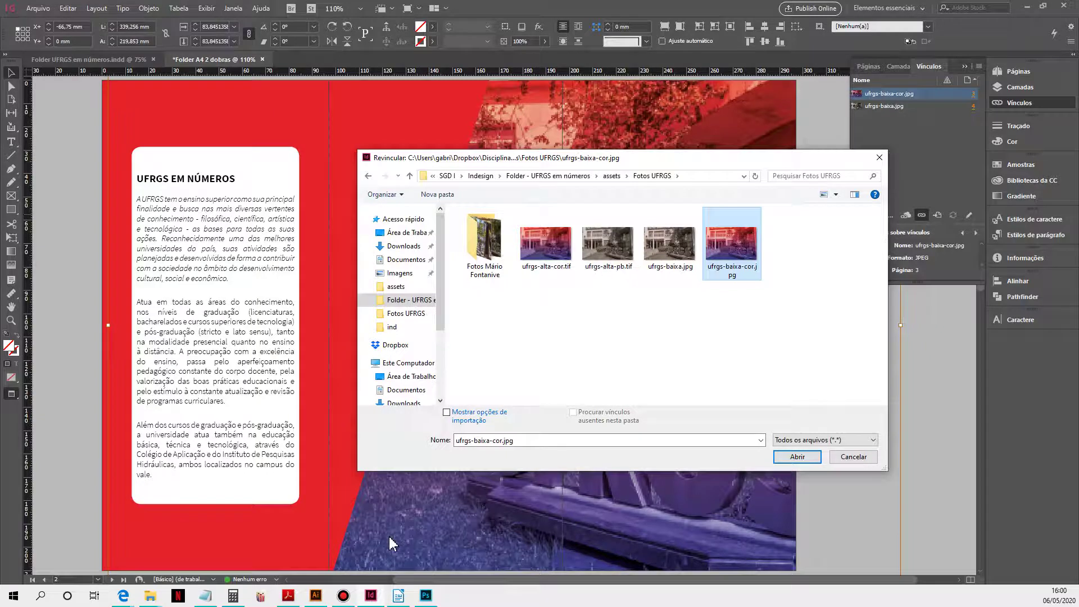
Check ufrgs-alta-cor.tif in the Fotos UFRGS folder window and relink the colour cover photo to that file.
mouse_move(149, 600)
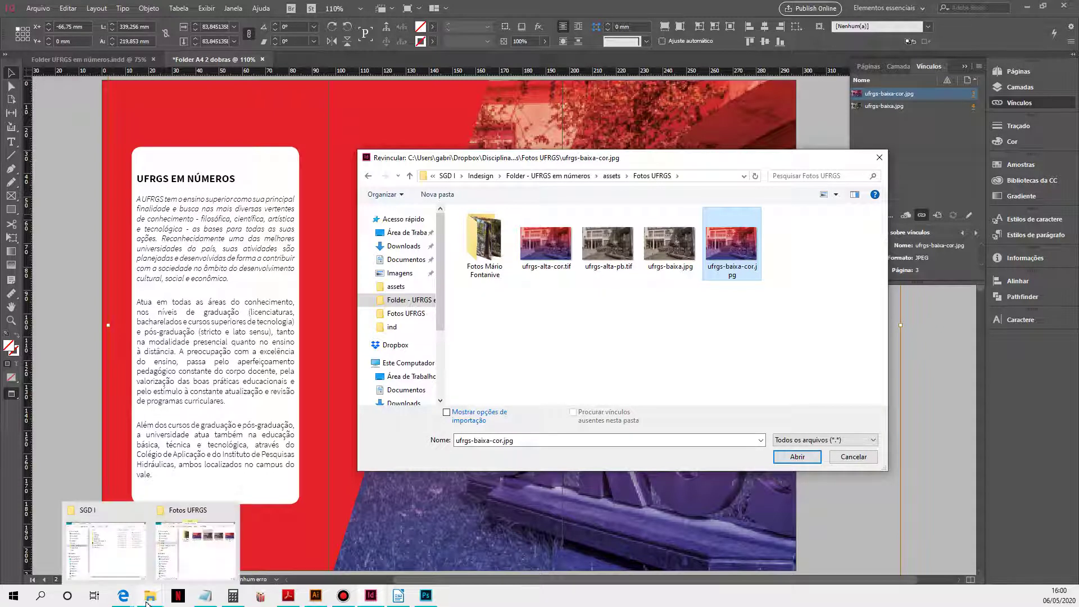
click(193, 559)
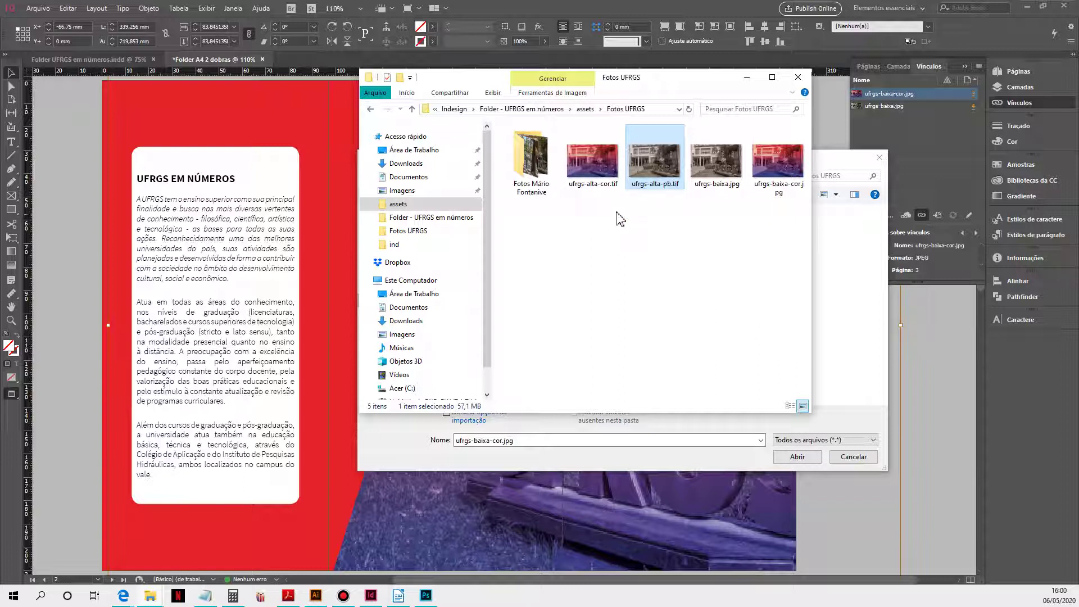
click(597, 181)
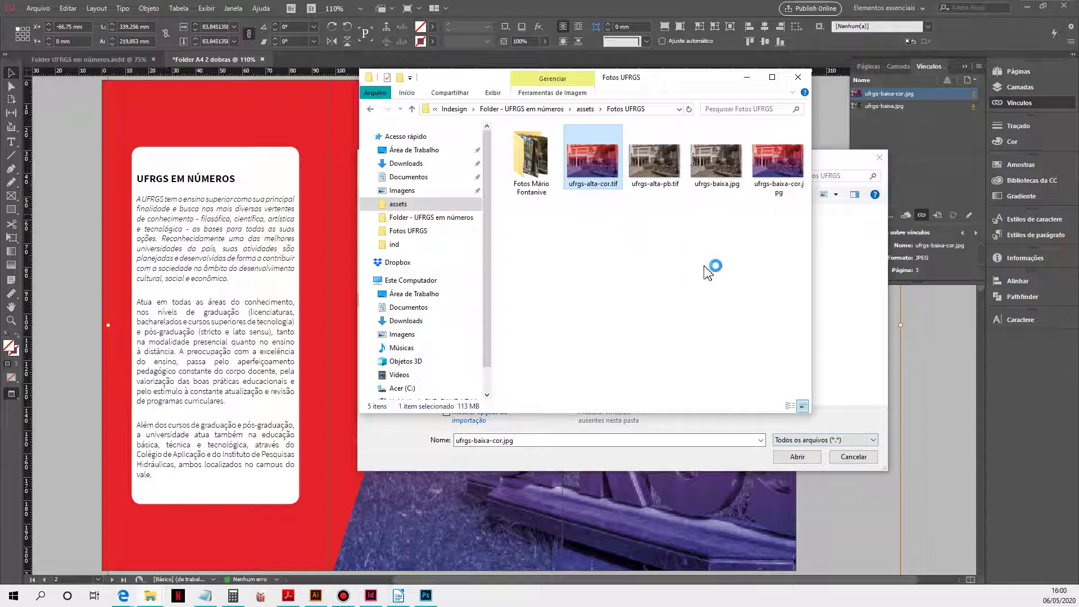
double_click(590, 177)
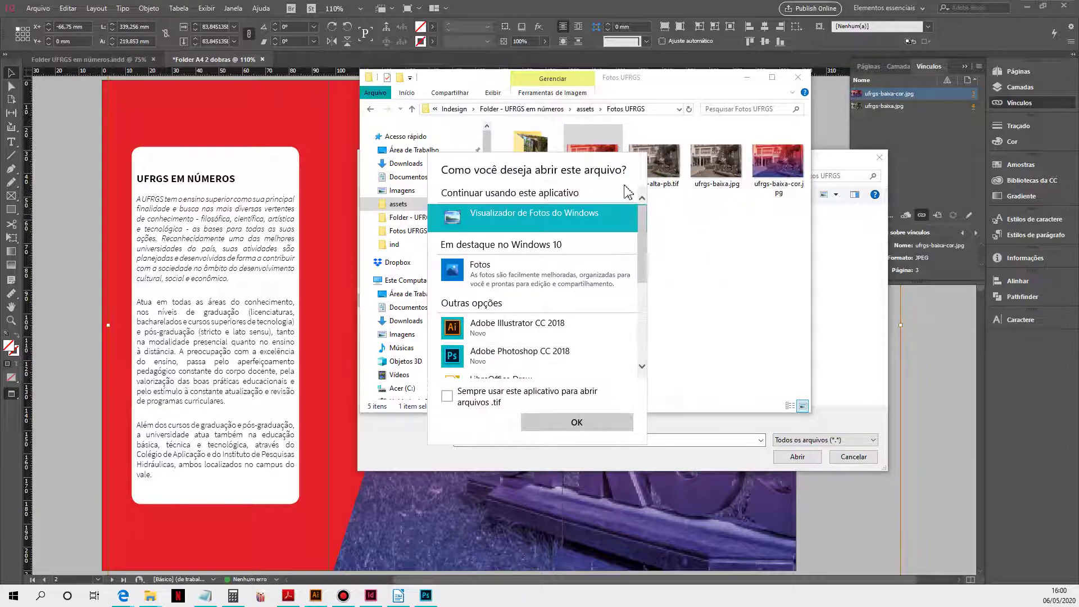
click(722, 327)
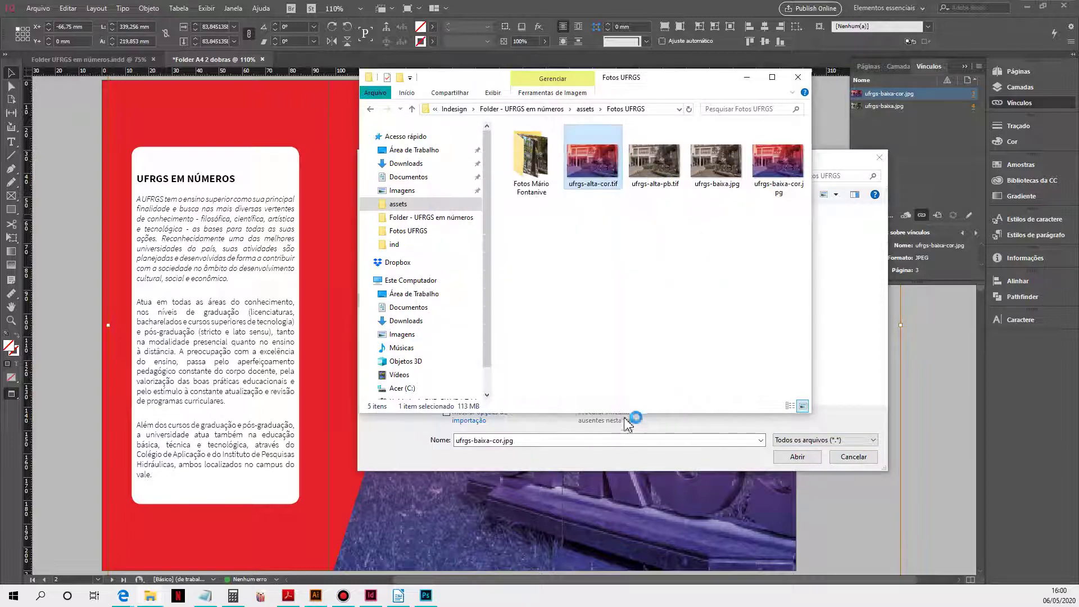
click(798, 77)
click(544, 259)
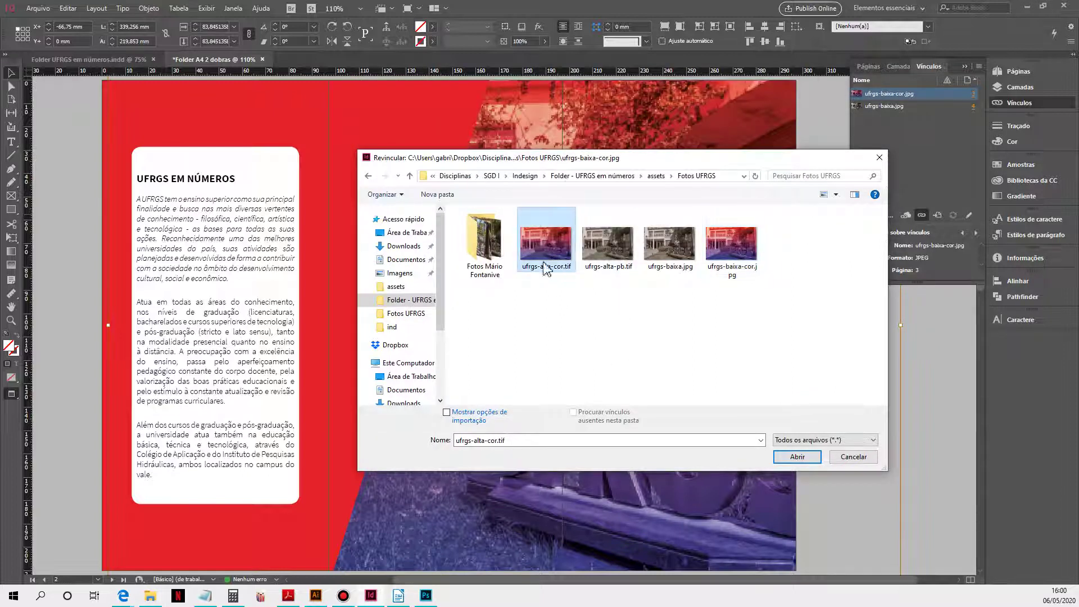
click(805, 458)
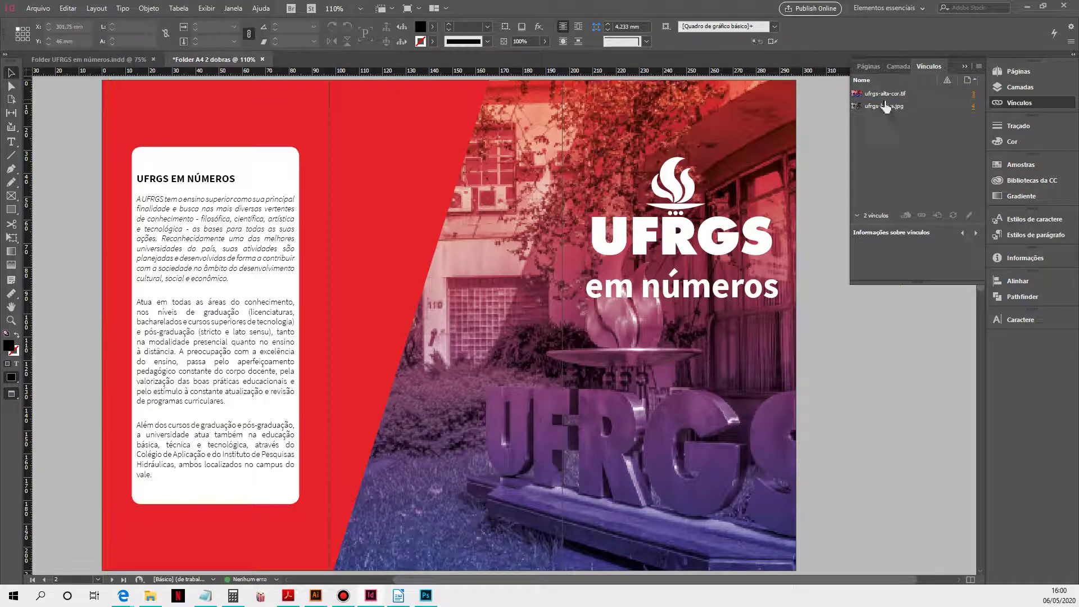
Try to relink the ufrgs-baixa.jpg image used on the inside page.
click(885, 107)
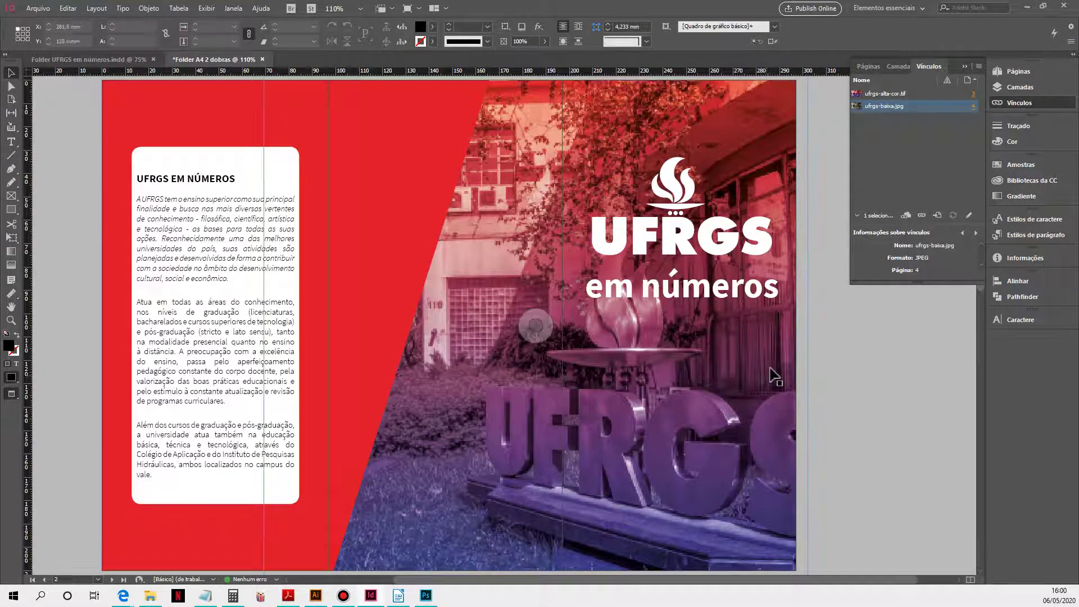
click(922, 217)
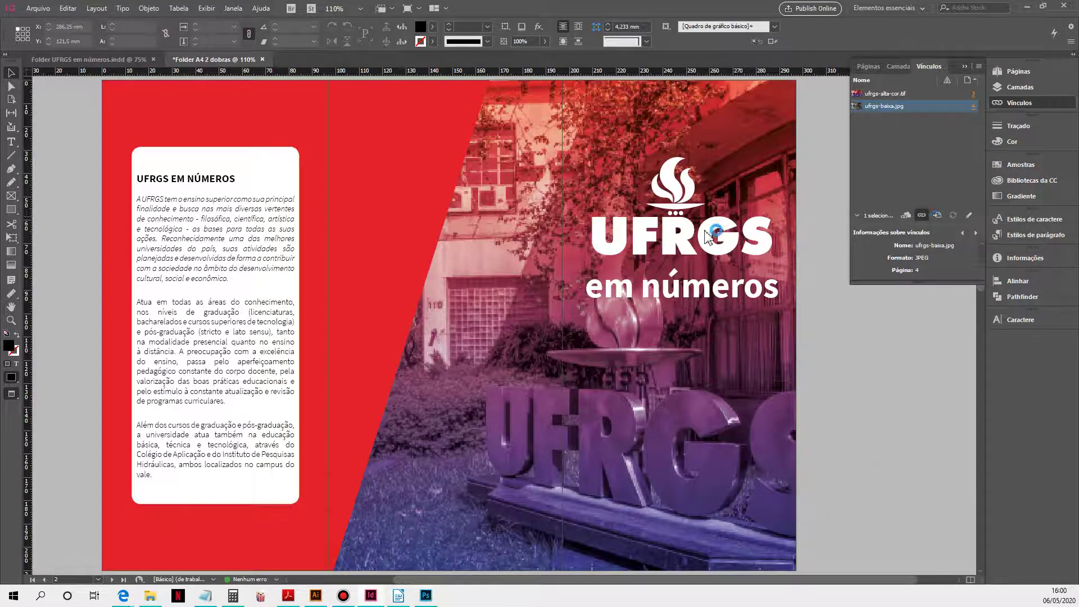
click(798, 456)
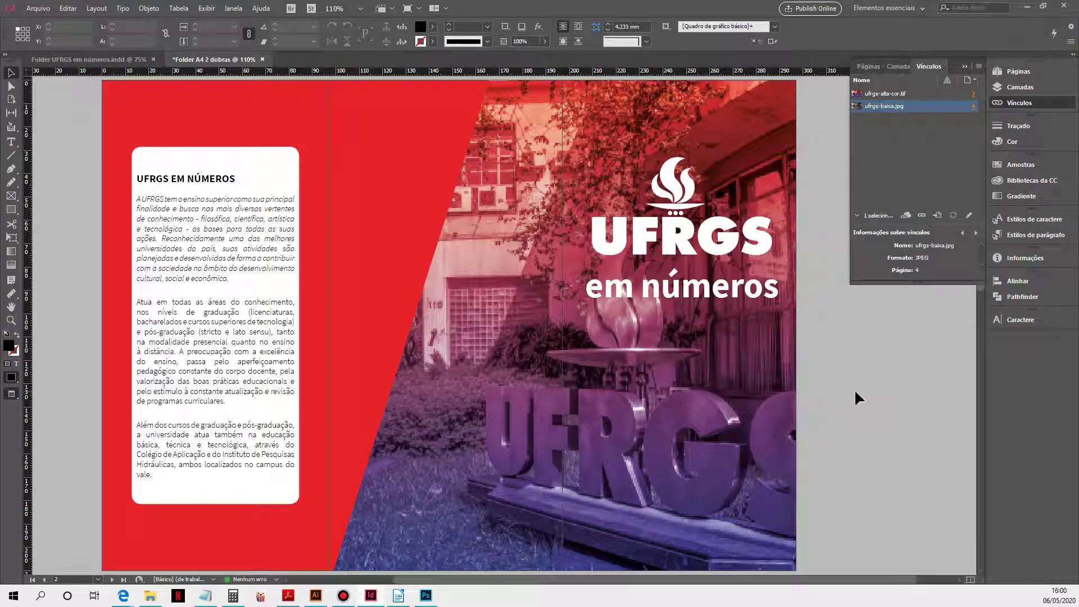
Examine the photo behind the Ensino text on the inside page with overprint preview switched on and back off.
ctrl+alt+click(601, 412)
ctrl+alt+click(601, 421)
scroll(595, 440, down, 5)
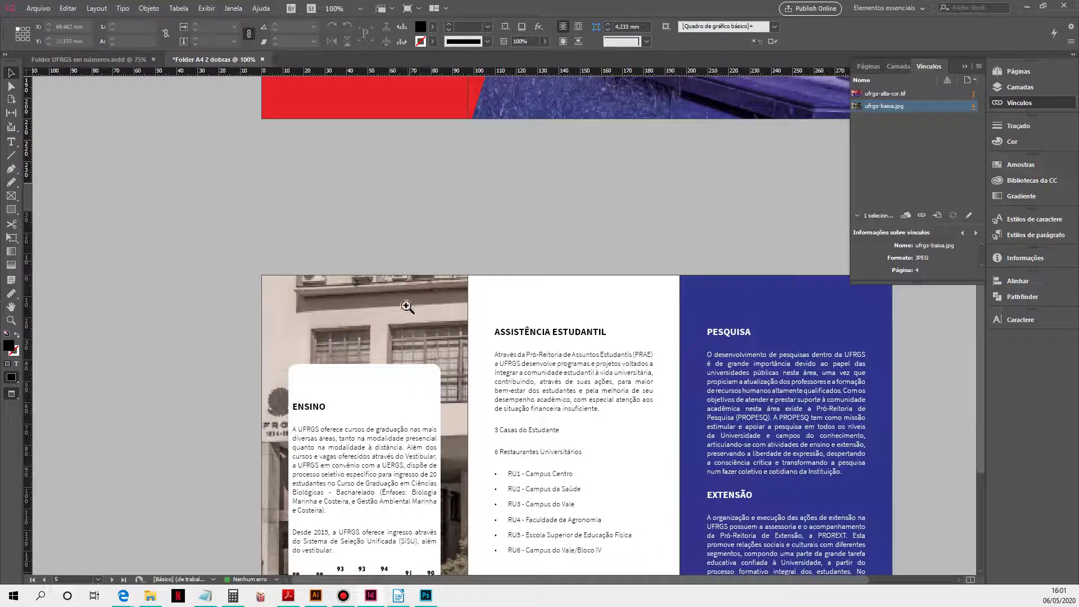
ctrl+click(419, 330)
ctrl+click(419, 330)
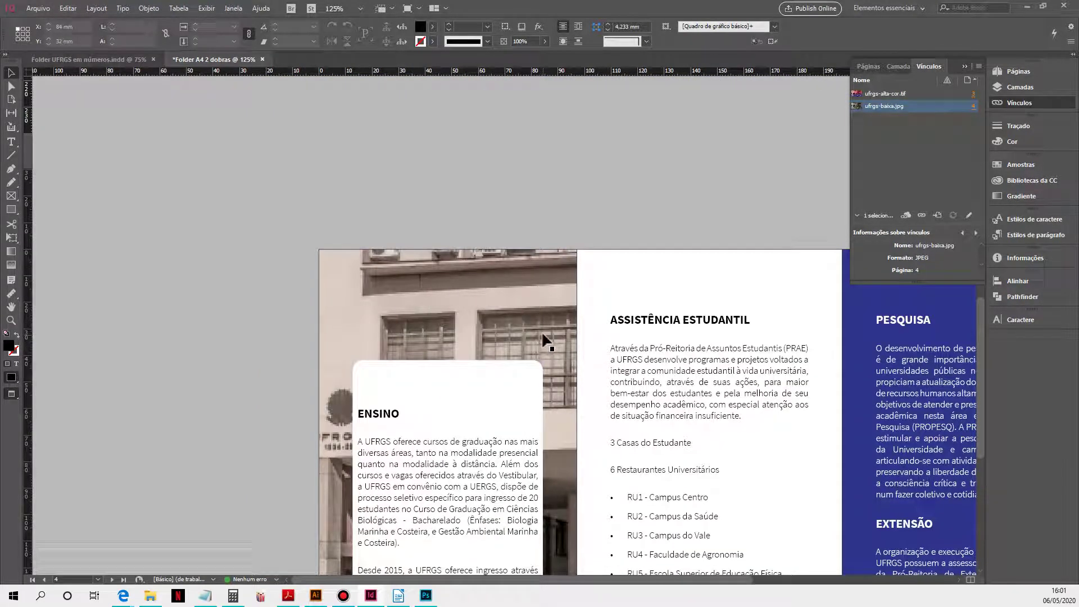
click(211, 14)
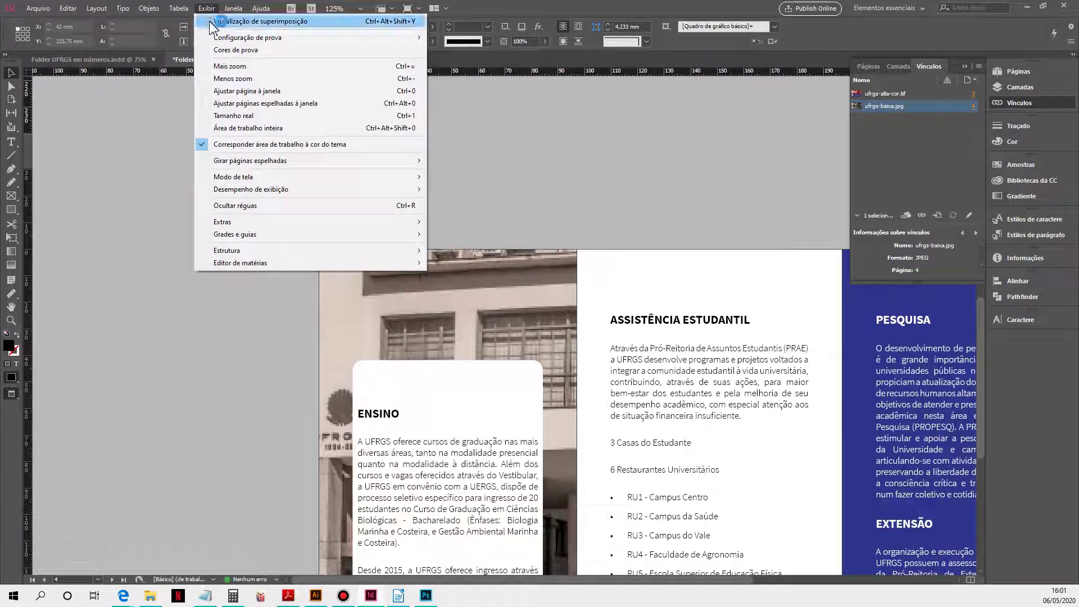
click(209, 21)
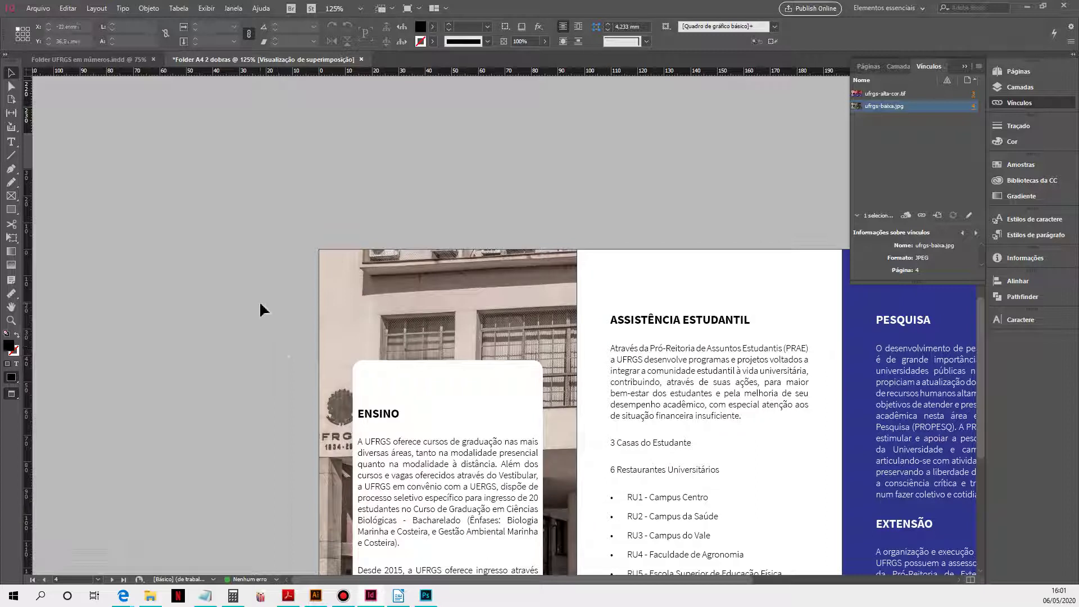
click(197, 9)
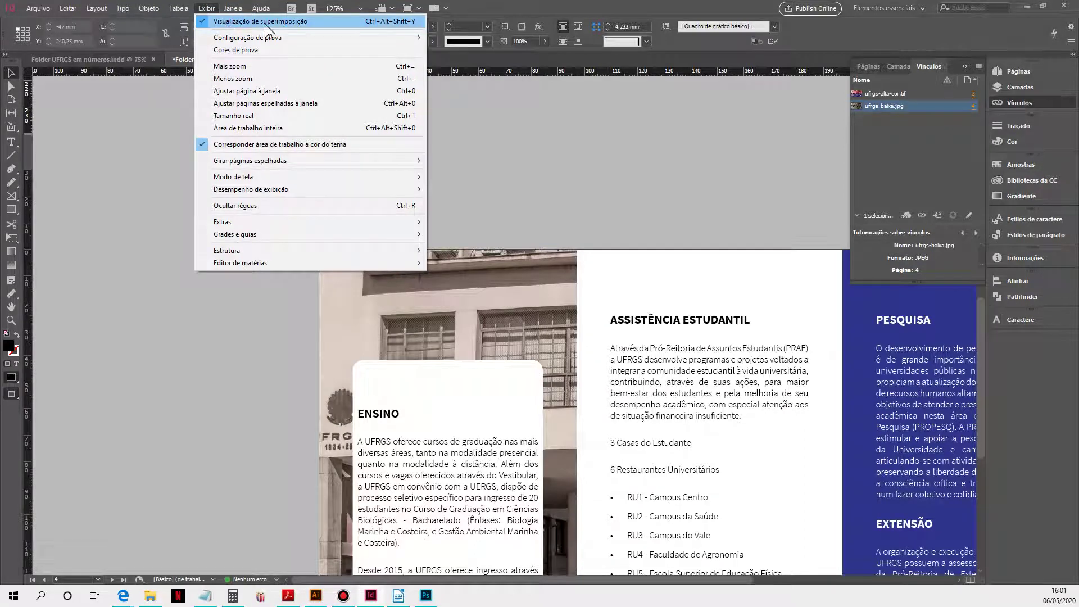
click(218, 24)
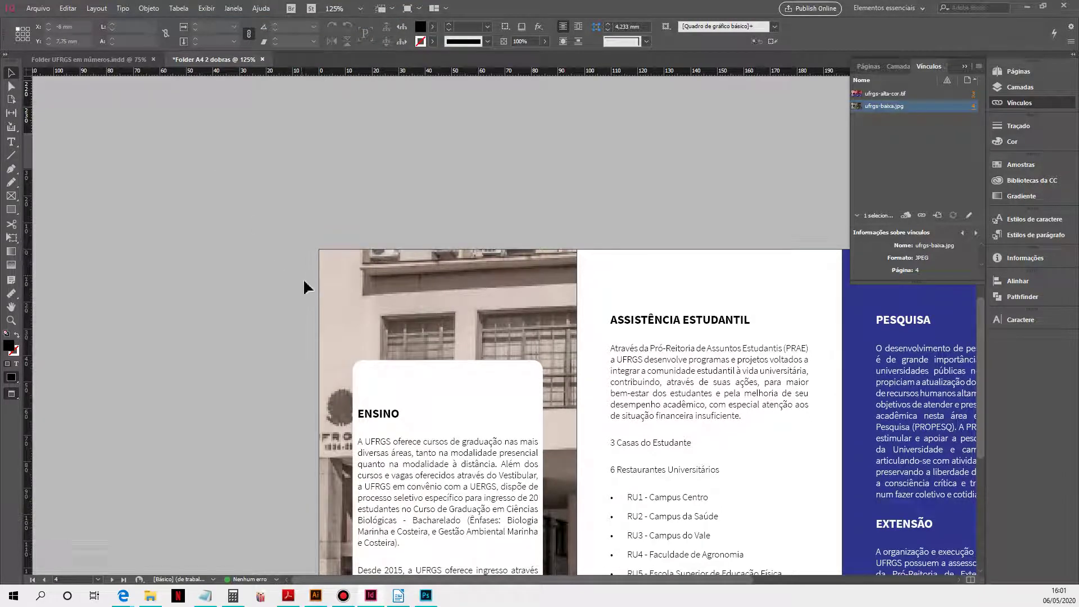
click(430, 597)
Start exporting the leaflet as a print PDF and browse to the Folder - UFRGS em números project folder.
click(35, 9)
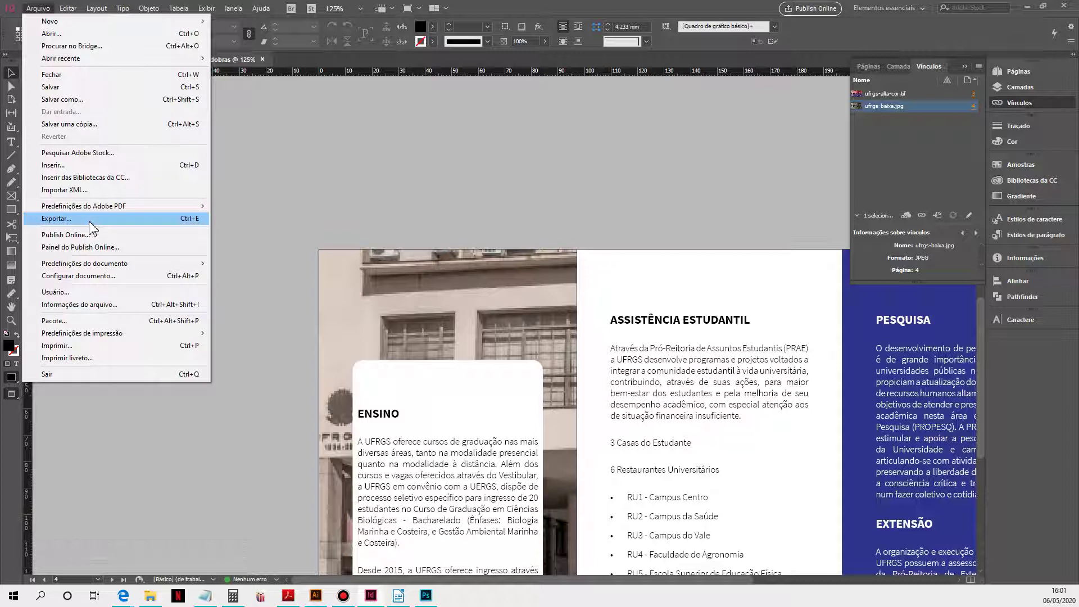
click(89, 222)
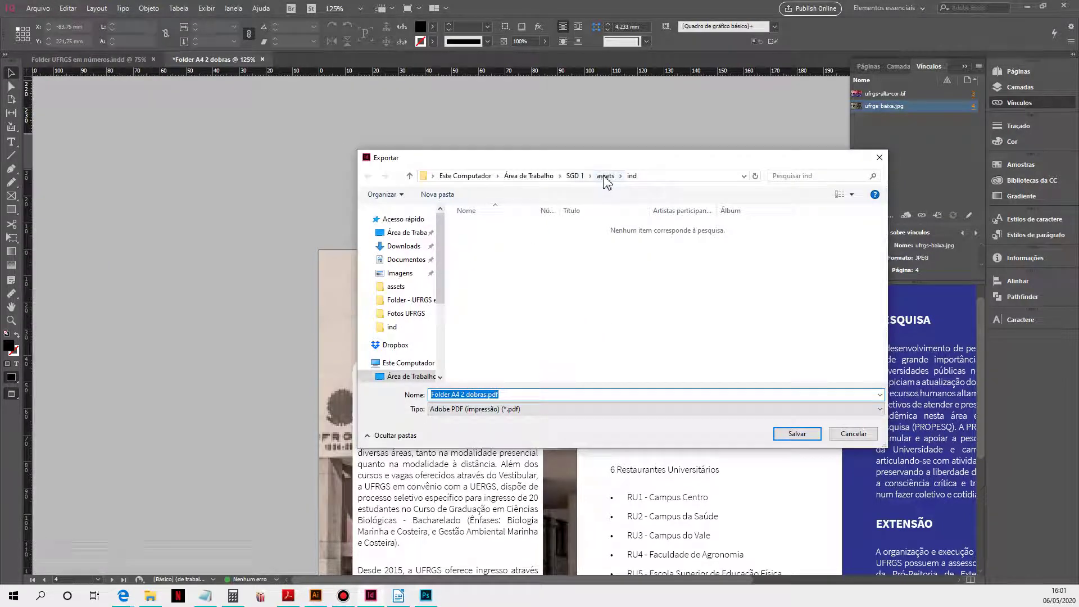
click(605, 177)
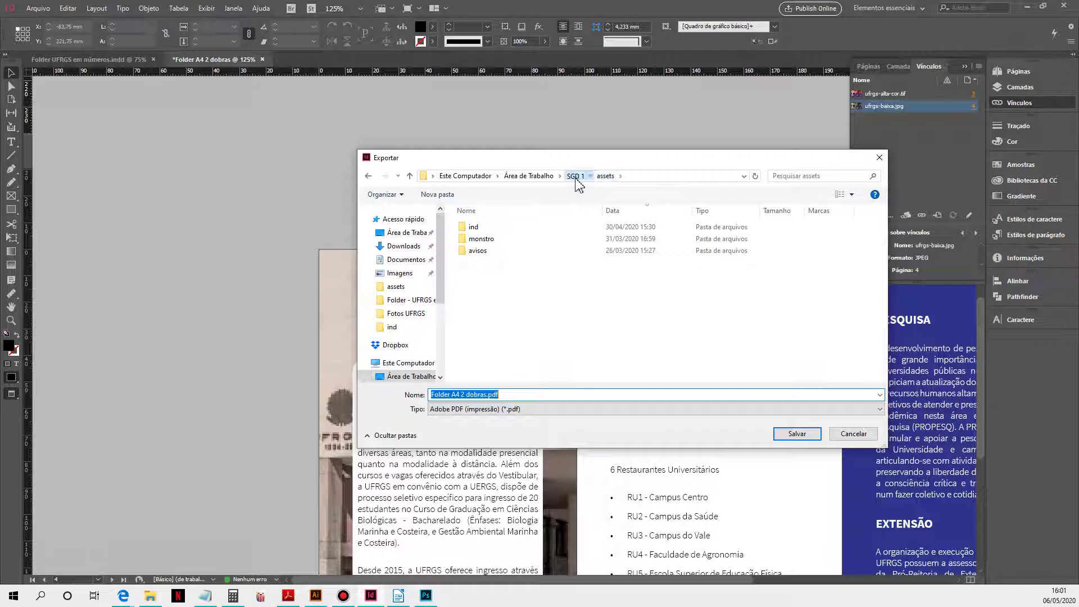
click(575, 176)
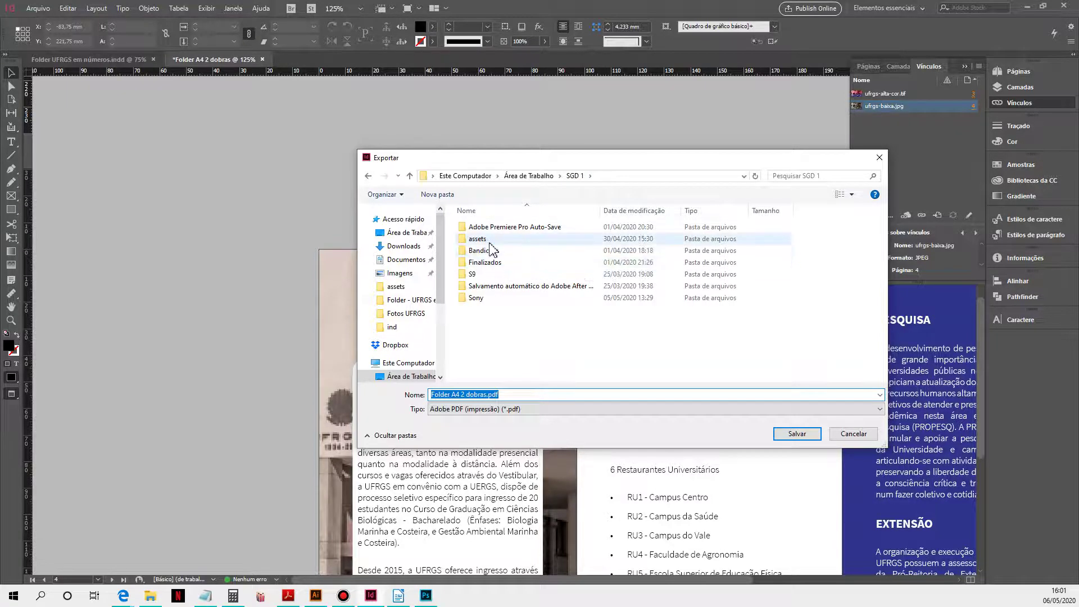
click(400, 313)
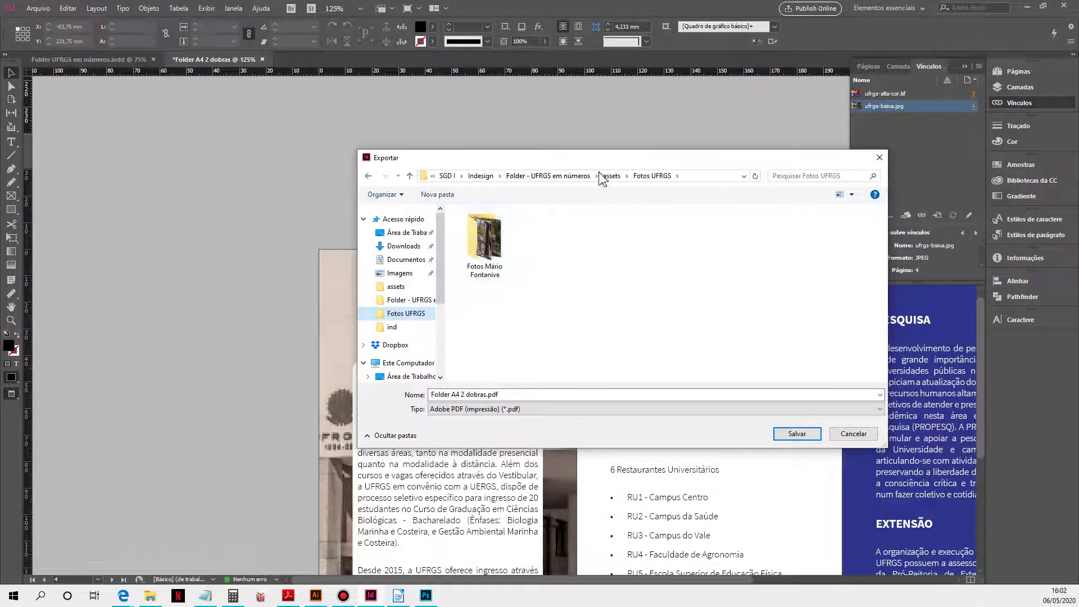
click(480, 176)
double_click(493, 227)
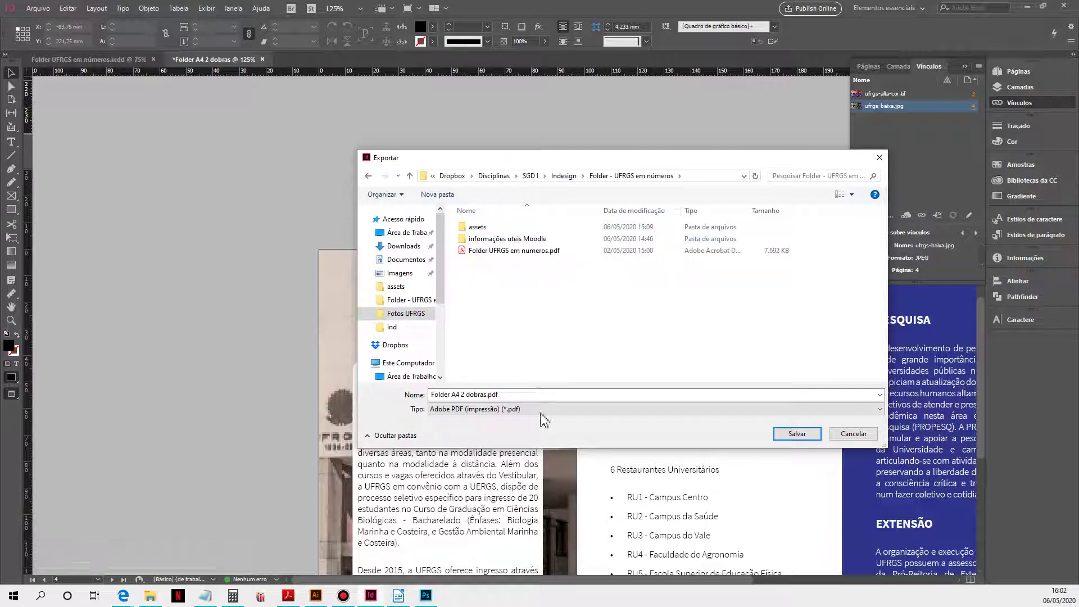
Try to save the export as Adobe PDF (impressão) over the existing Folder UFRGS em numeros.pdf.
click(531, 251)
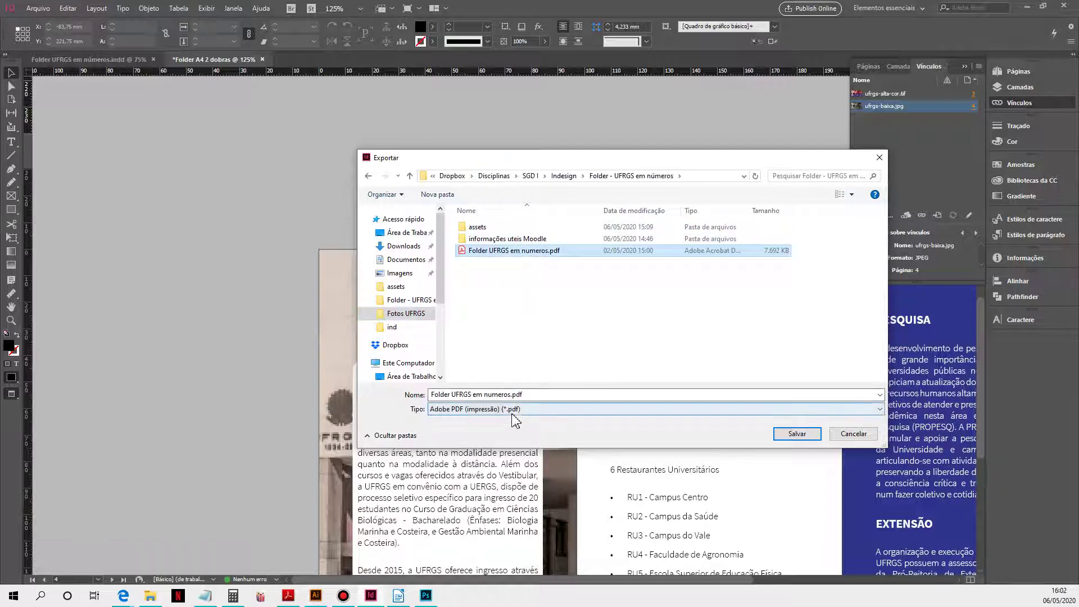
click(457, 409)
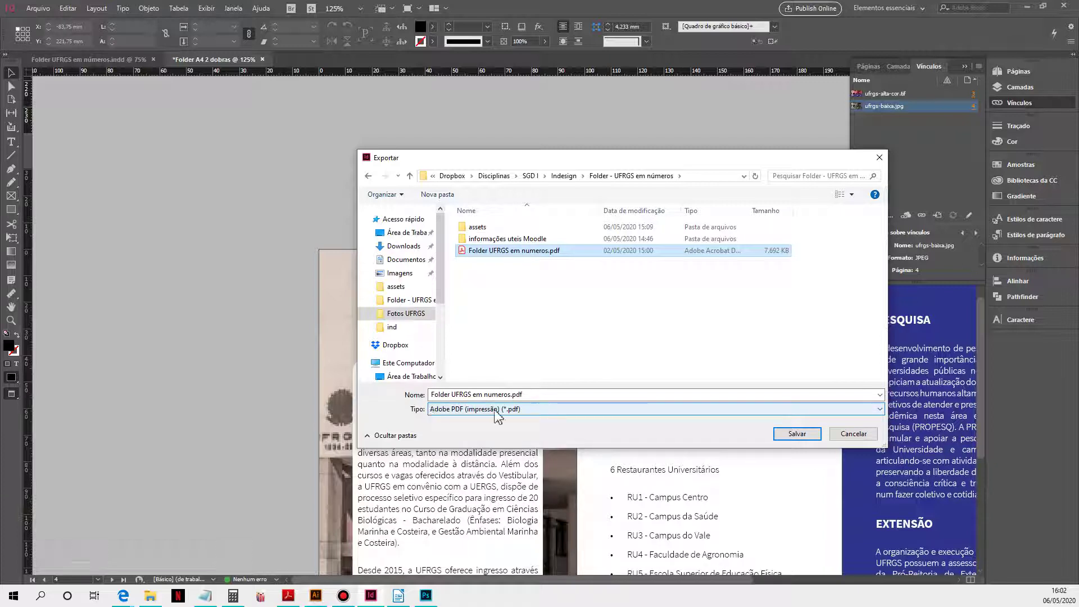
click(801, 437)
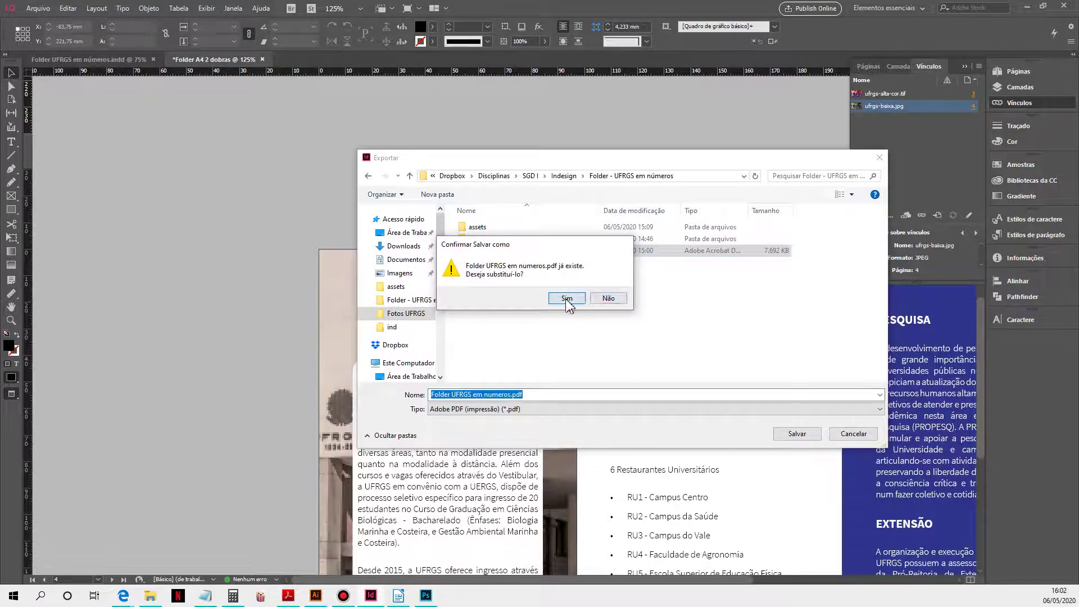
click(564, 299)
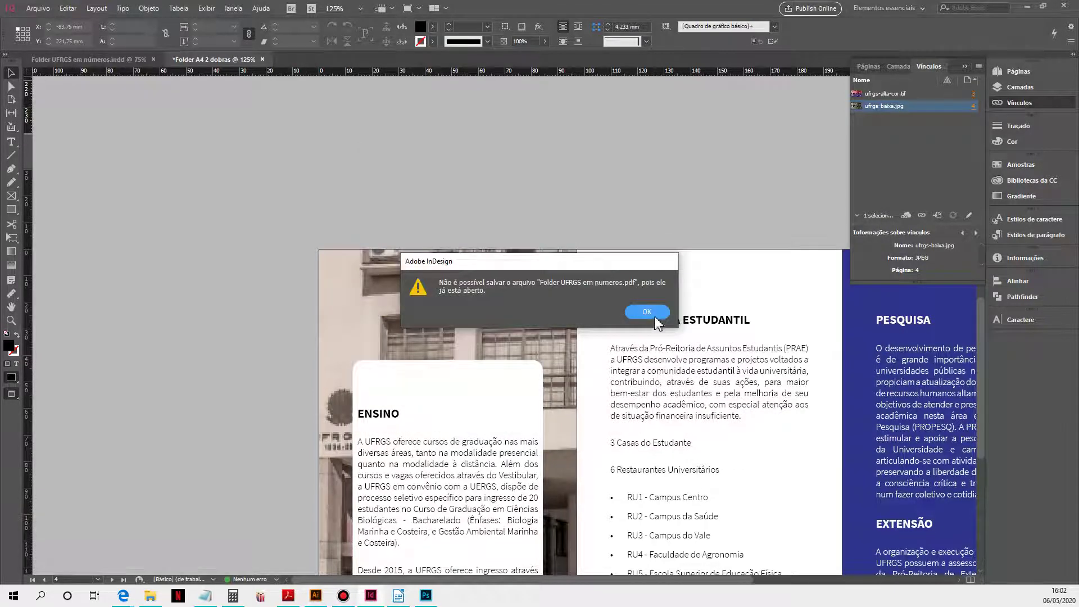
Close Folder UFRGS em numeros.pdf by quitting Acrobat Reader, and dismiss the save warning in InDesign.
click(288, 597)
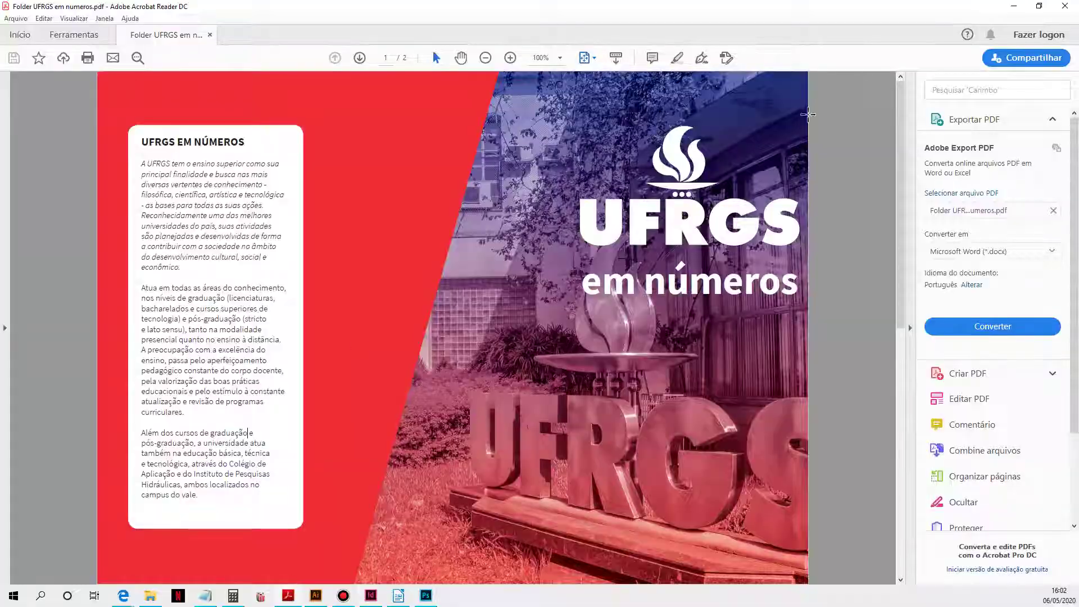
click(1066, 7)
click(646, 312)
Start the leaflet's export again as Adobe PDF (impressão), replacing the existing Folder UFRGS em numeros.pdf in the project folder.
click(38, 8)
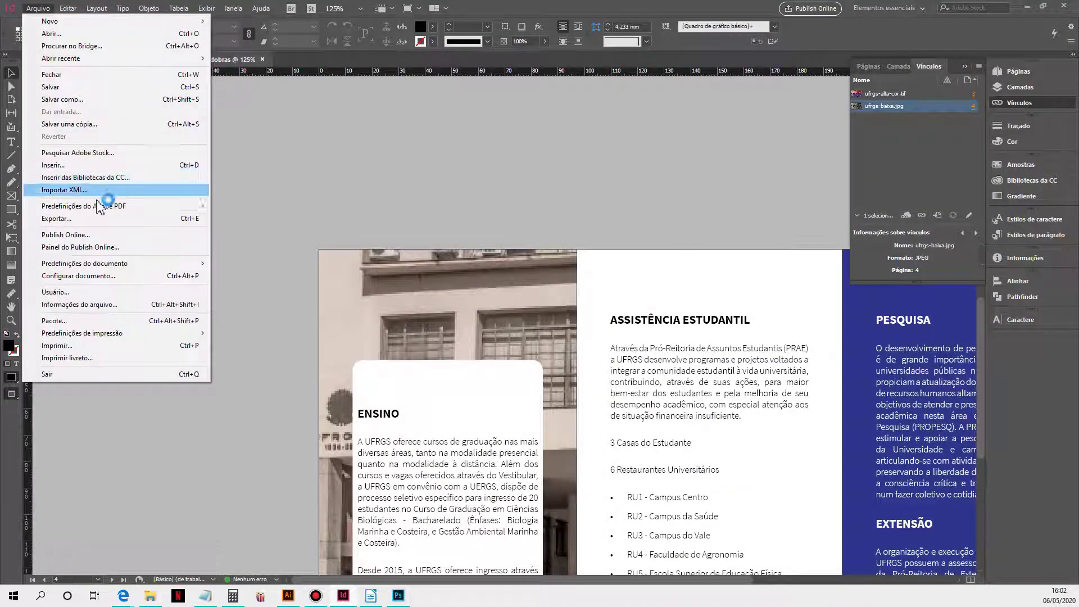
click(93, 219)
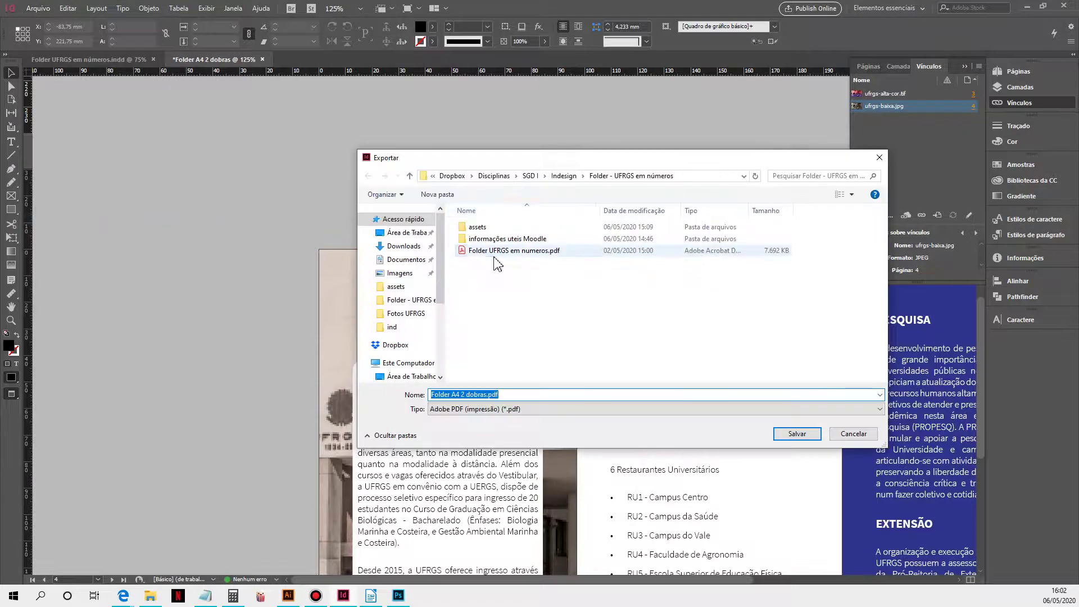
click(494, 252)
click(797, 434)
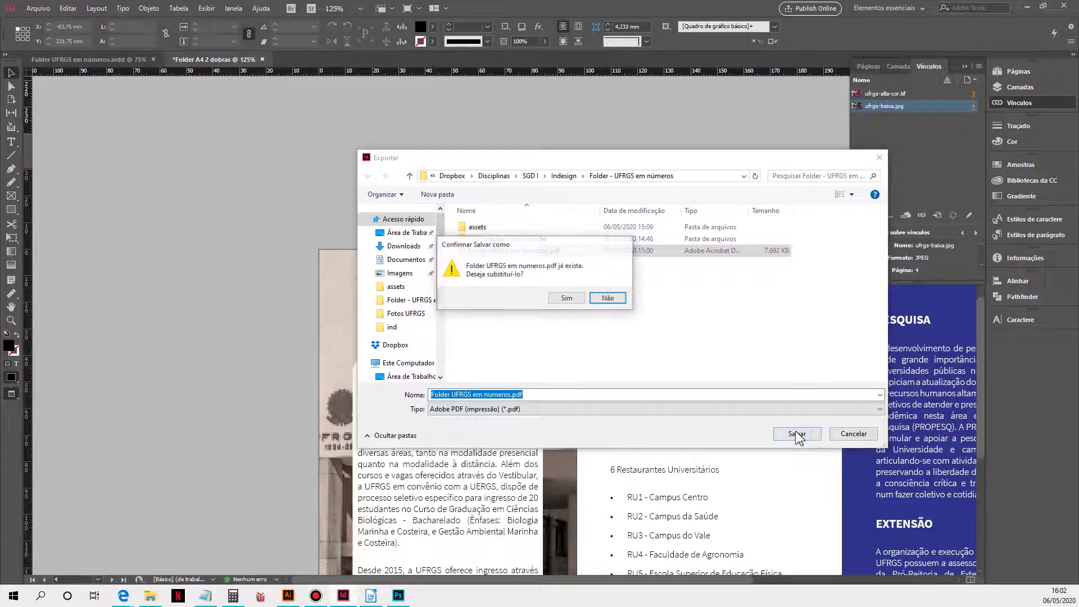
click(561, 298)
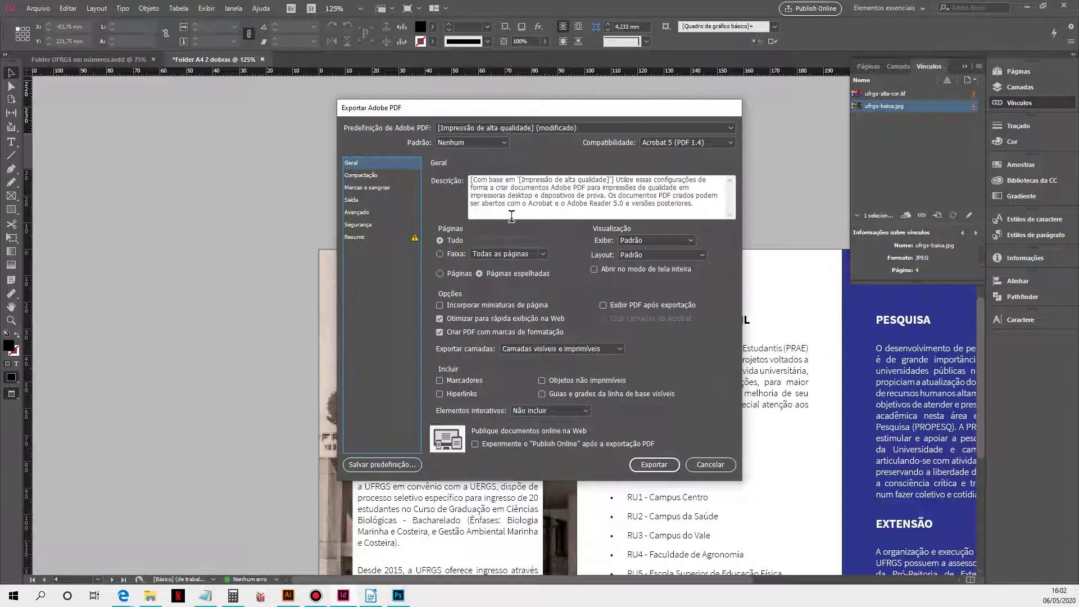
Set the PDF export to include all pages (Tudo) as spreads (Páginas espelhadas).
click(482, 275)
click(482, 275)
click(386, 470)
click(442, 239)
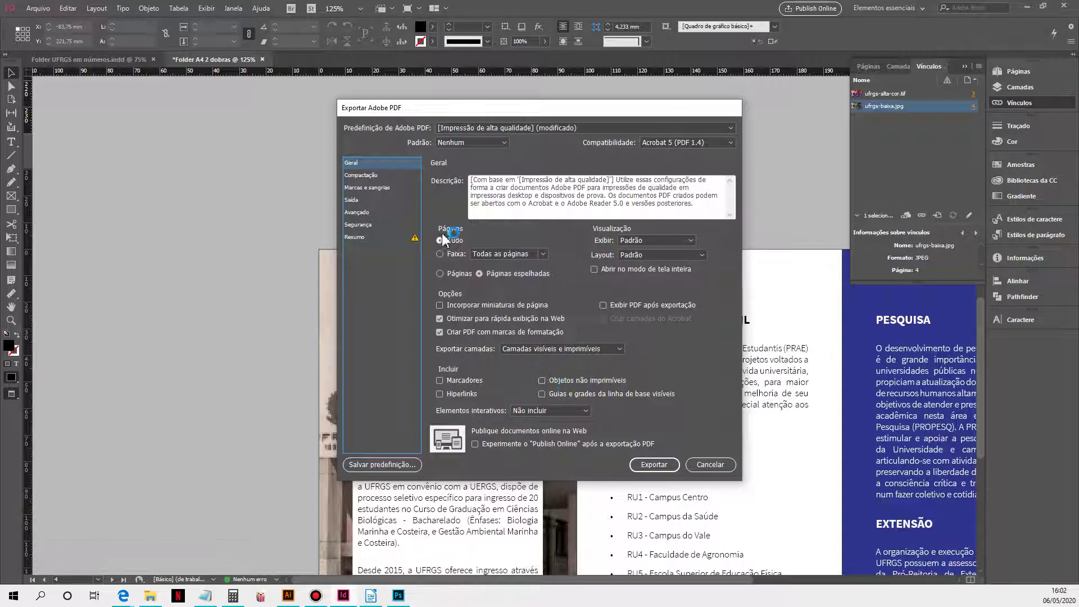
Include crop marks (Marcas de corte) in the PDF and use the document's bleed settings.
click(368, 188)
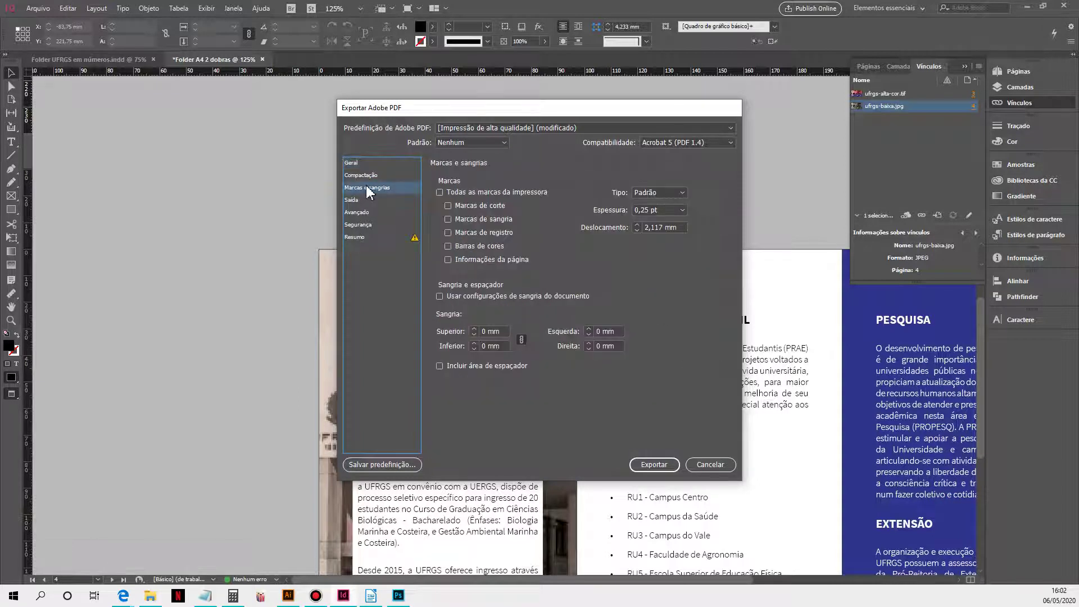
click(448, 207)
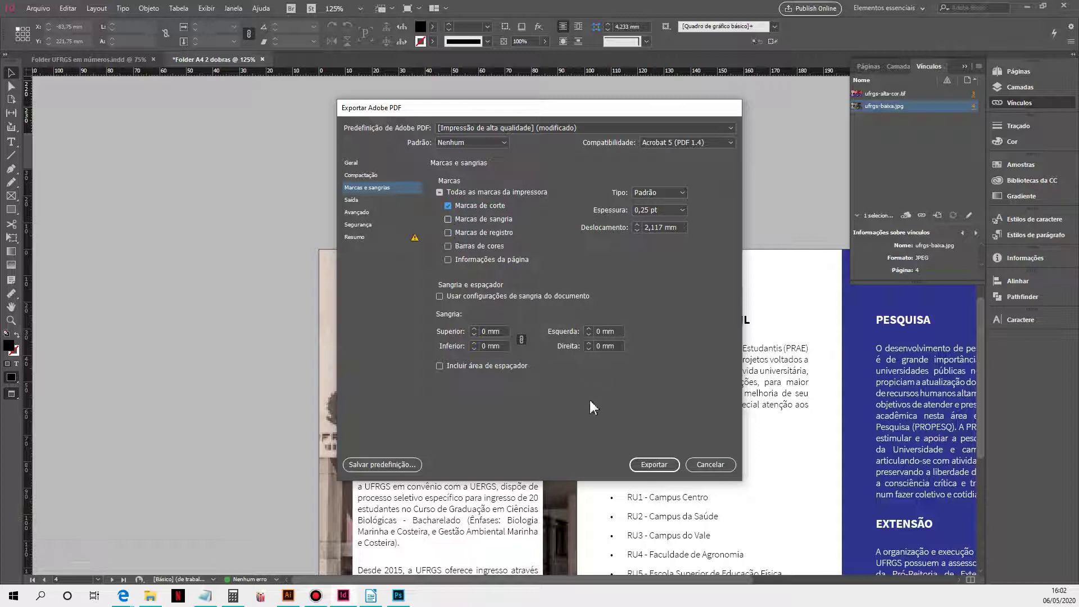
click(439, 297)
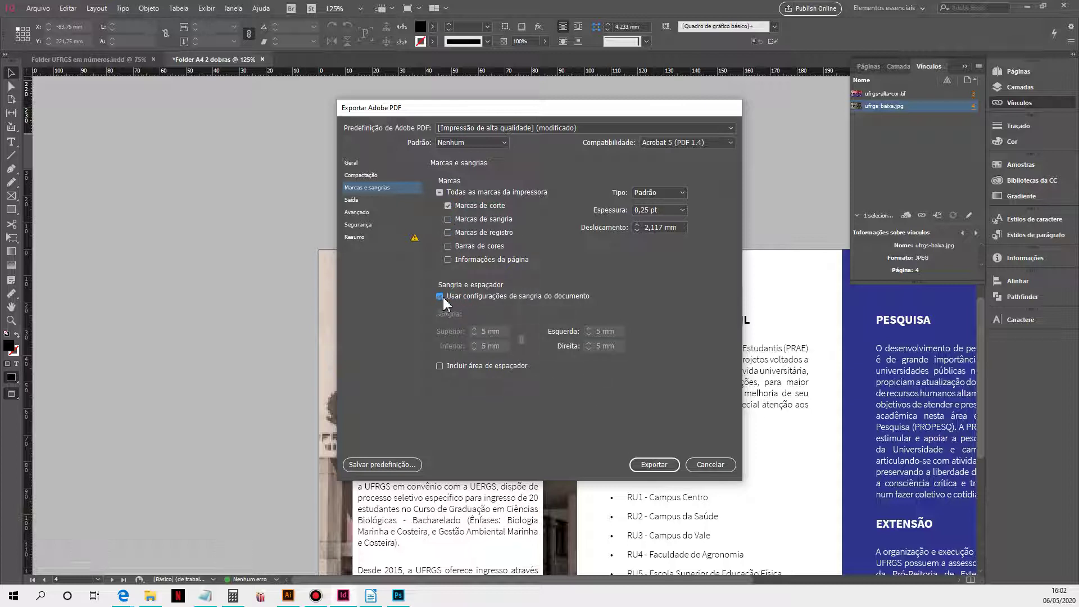
click(652, 463)
Review the export summary for the Impressão de alta qualidade preset and export the PDF.
click(362, 237)
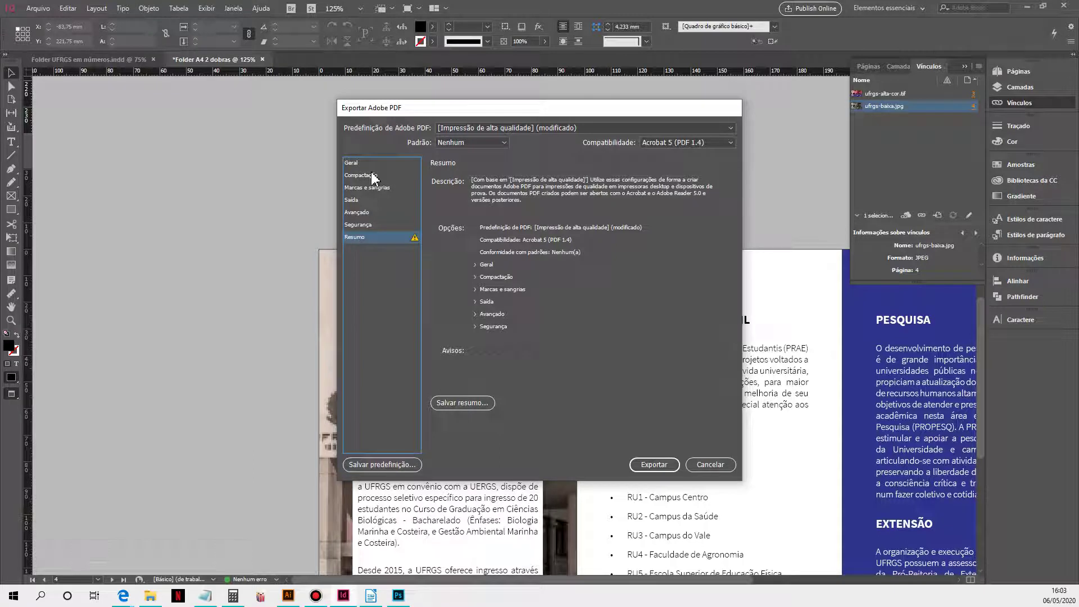
click(458, 129)
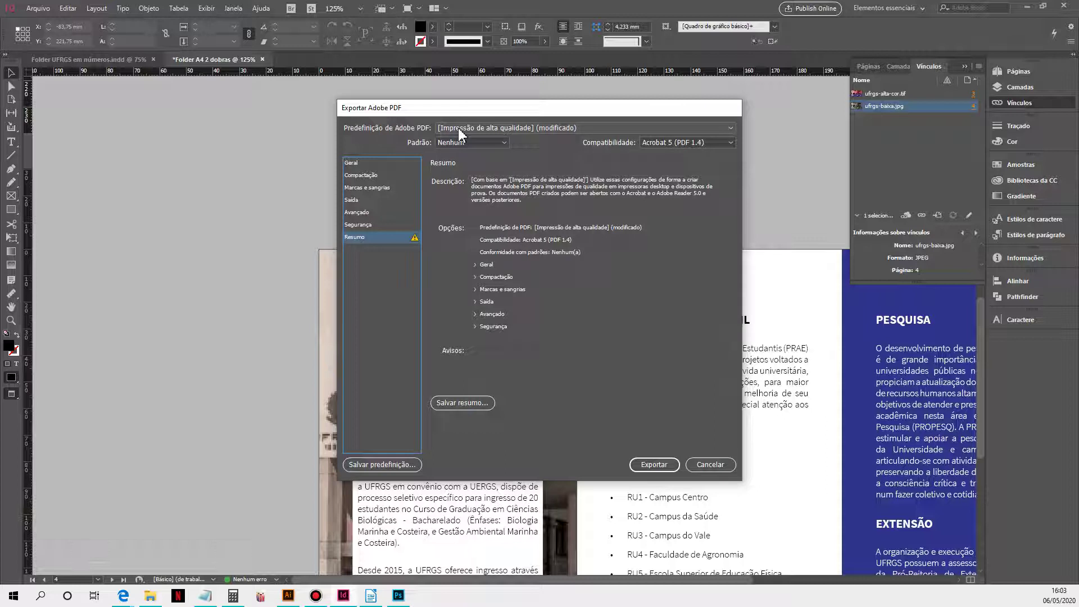
click(458, 128)
click(652, 467)
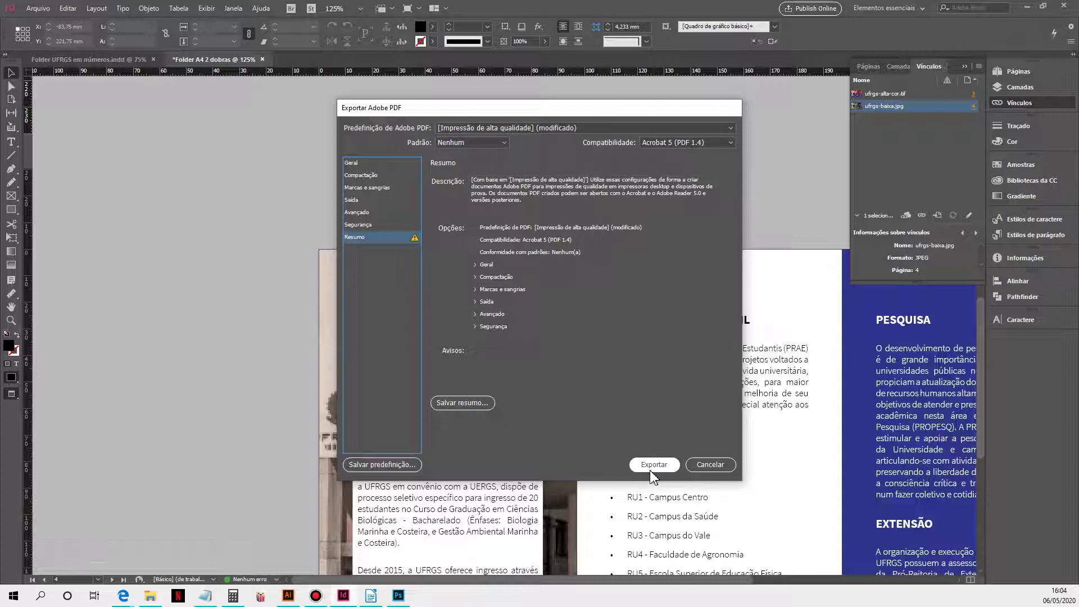
click(651, 471)
click(659, 466)
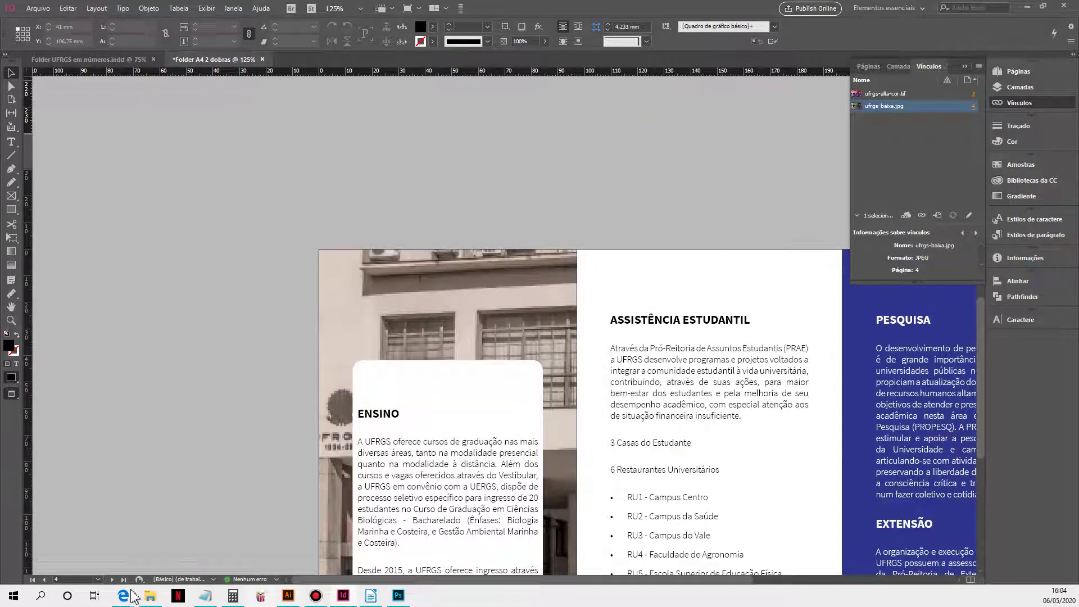
Open Folder UFRGS em numeros.pdf from the Indesign project folder in Acrobat Reader and check both leaflet pages.
mouse_move(151, 595)
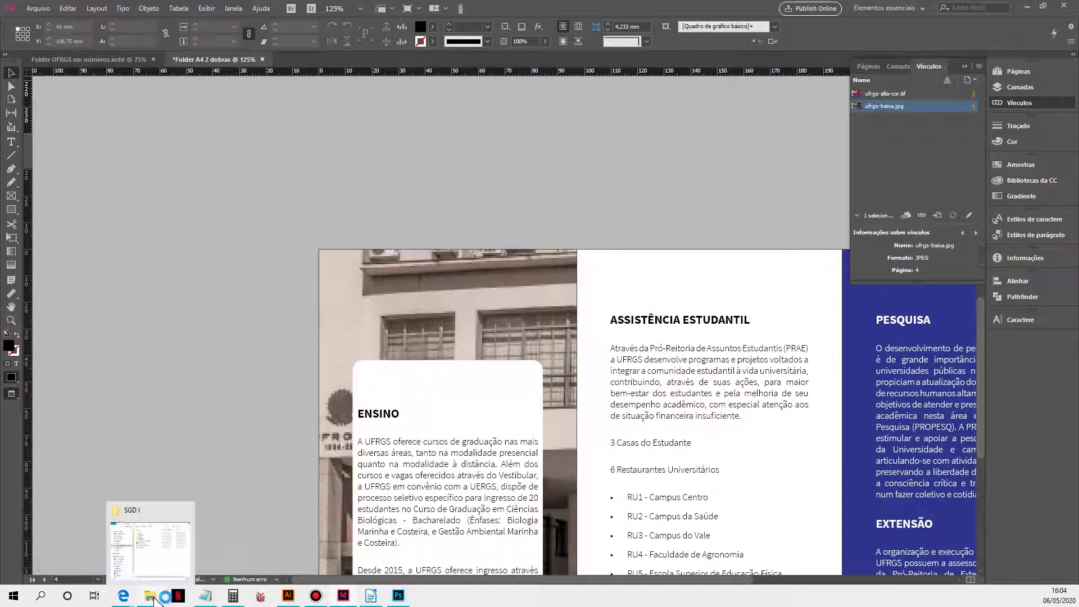
click(158, 566)
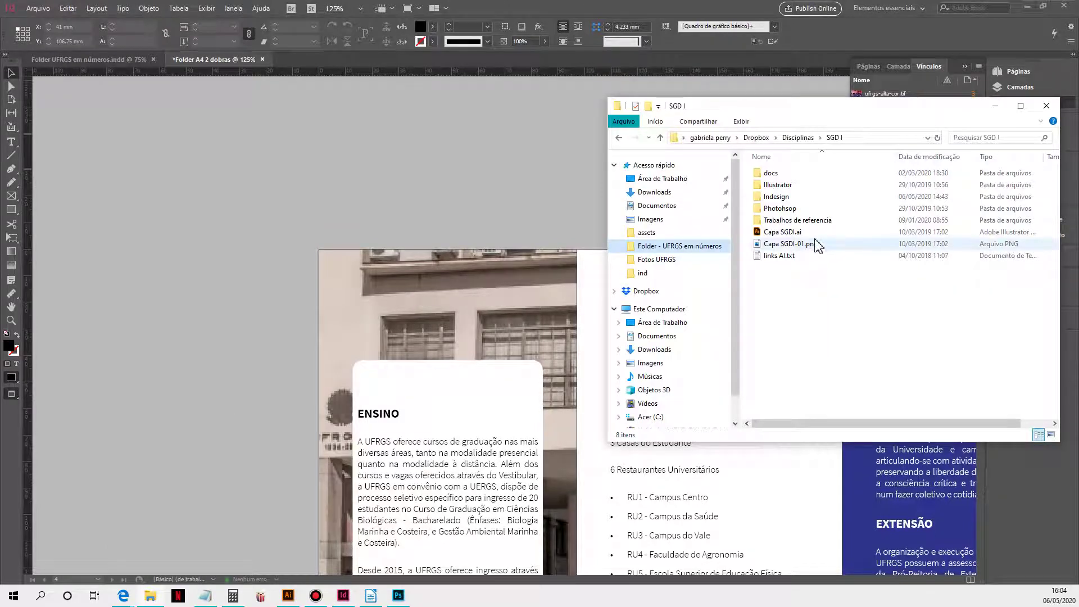
double_click(789, 196)
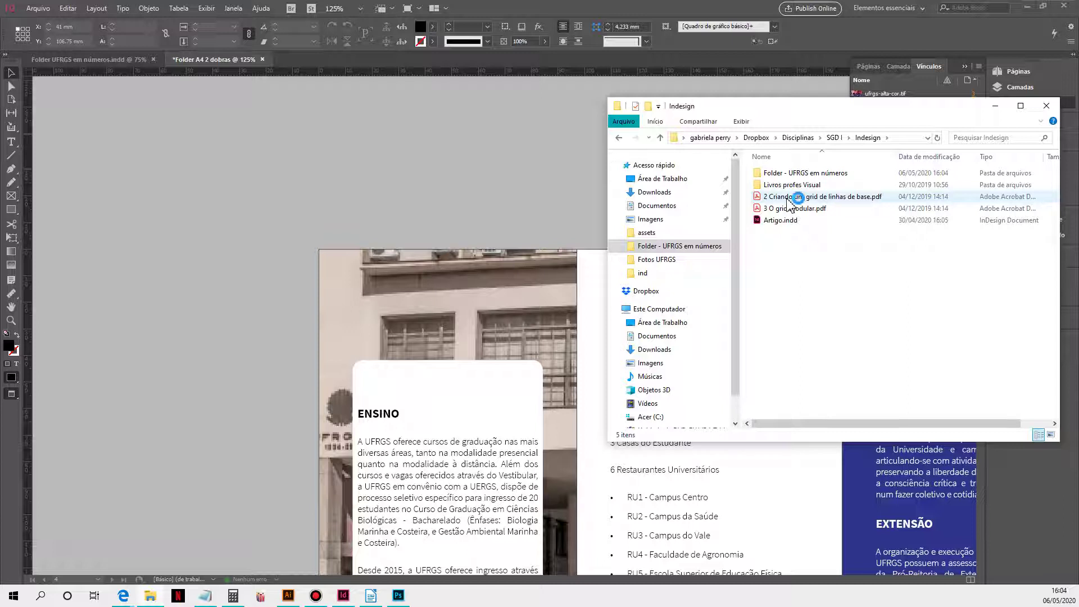
double_click(792, 173)
click(800, 247)
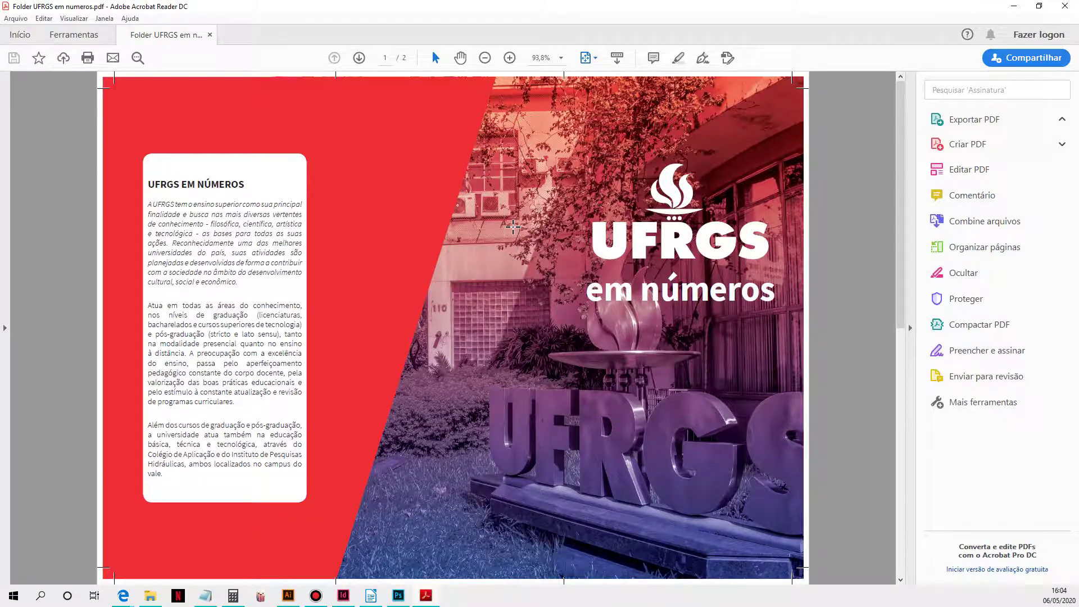
scroll(506, 213, down, 2)
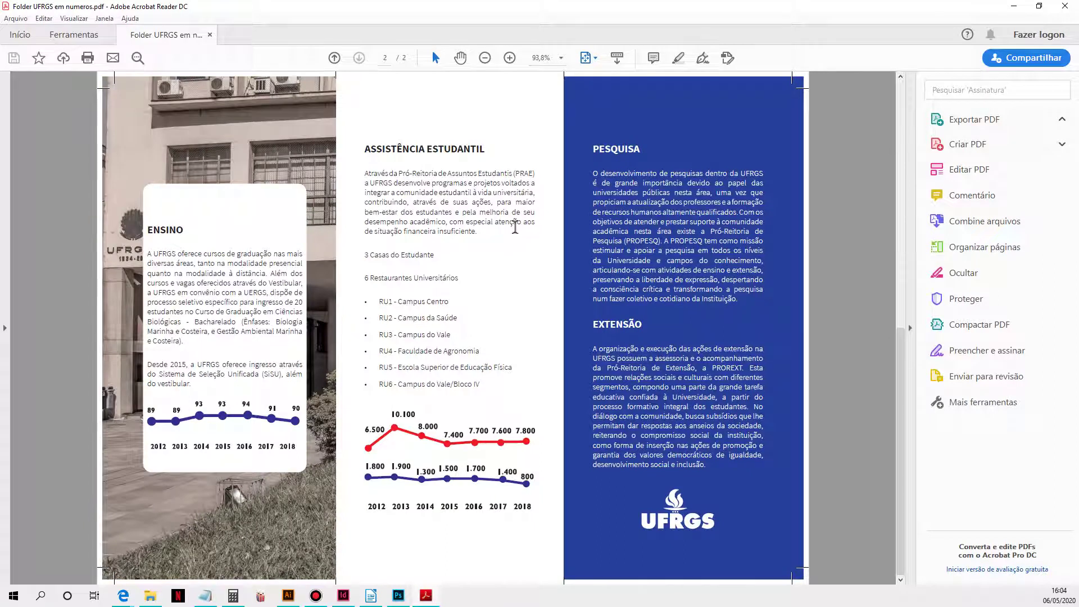